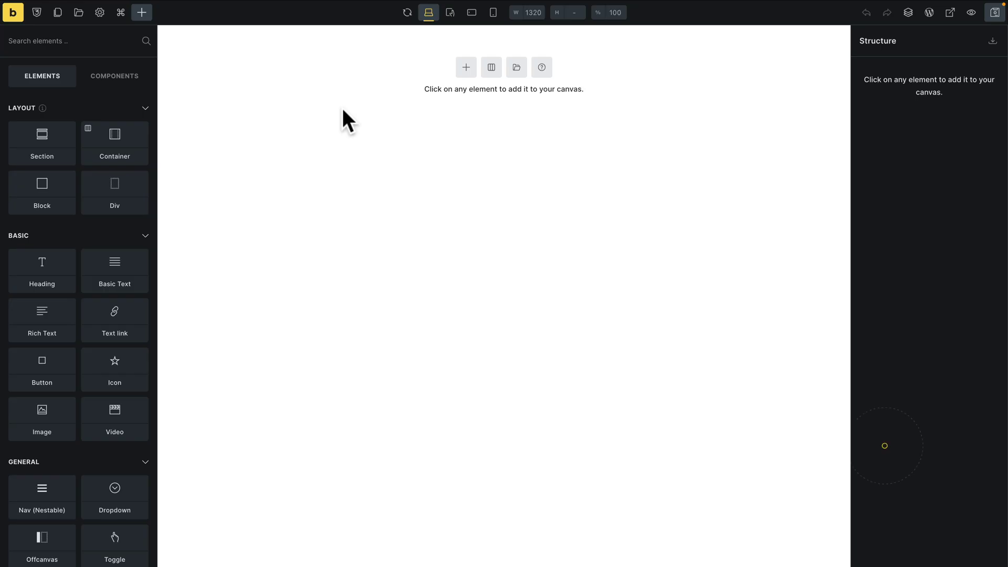
Step: Create a new color palette named WPTuts in the Style Manager's color settings
click(36, 12)
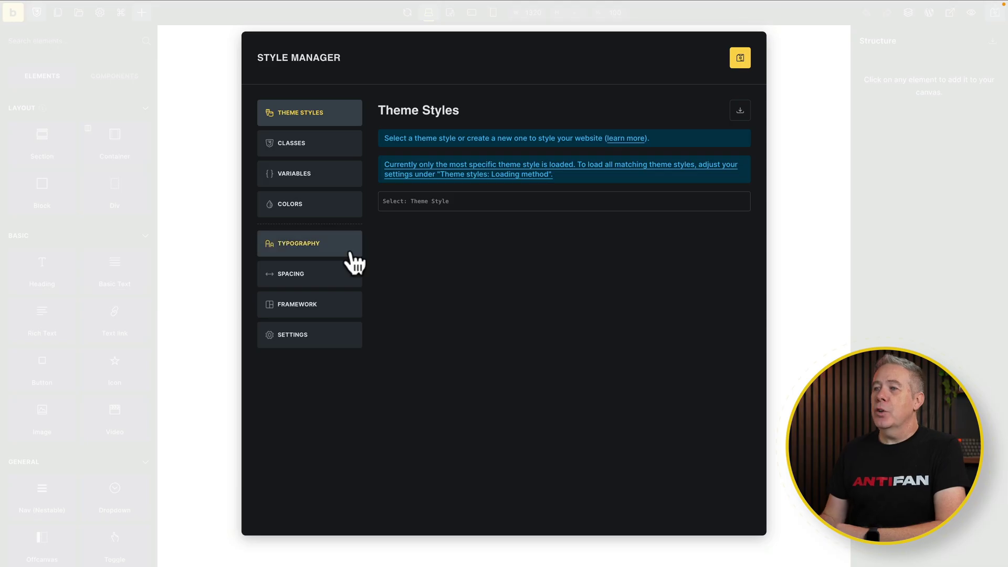
click(312, 210)
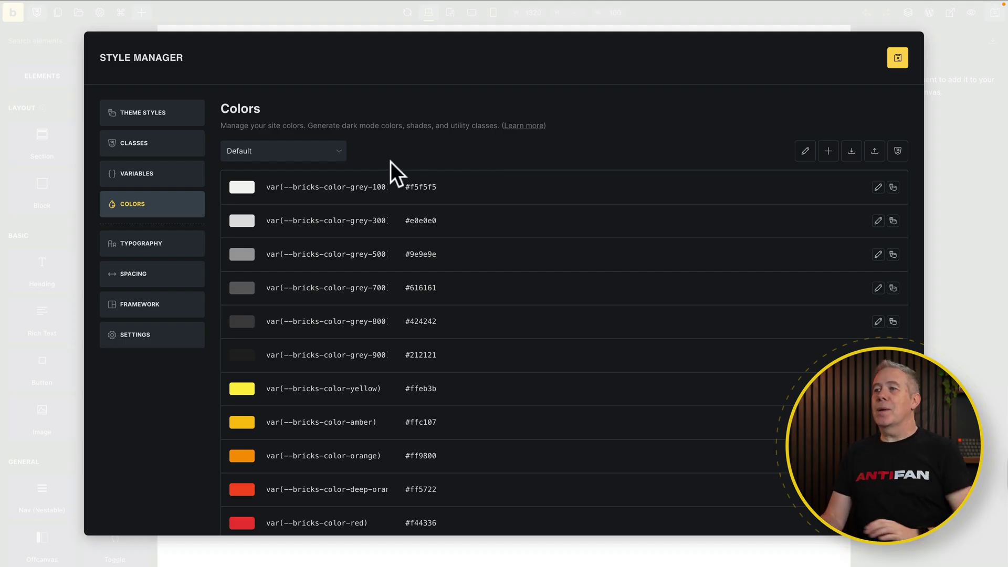
click(337, 158)
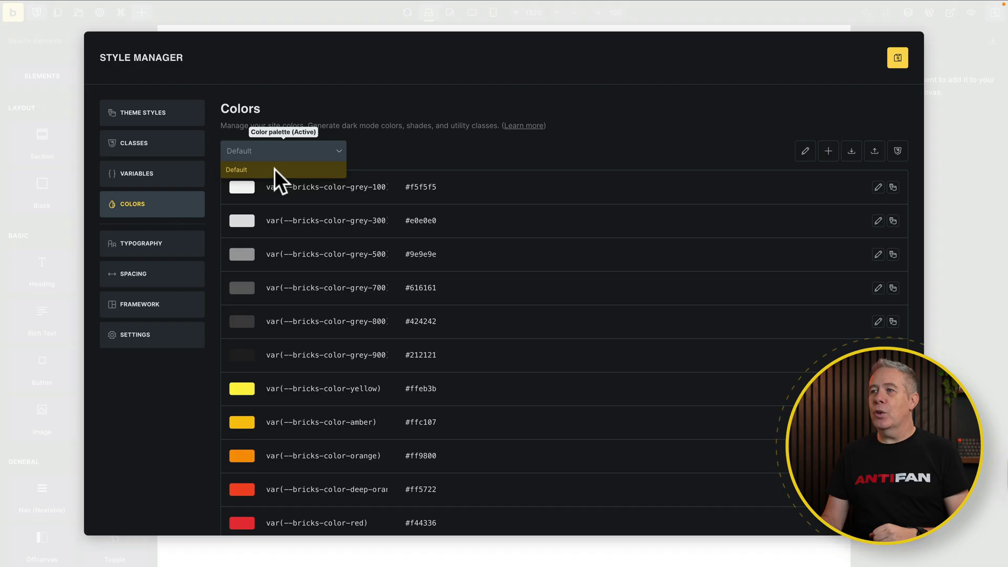
click(461, 136)
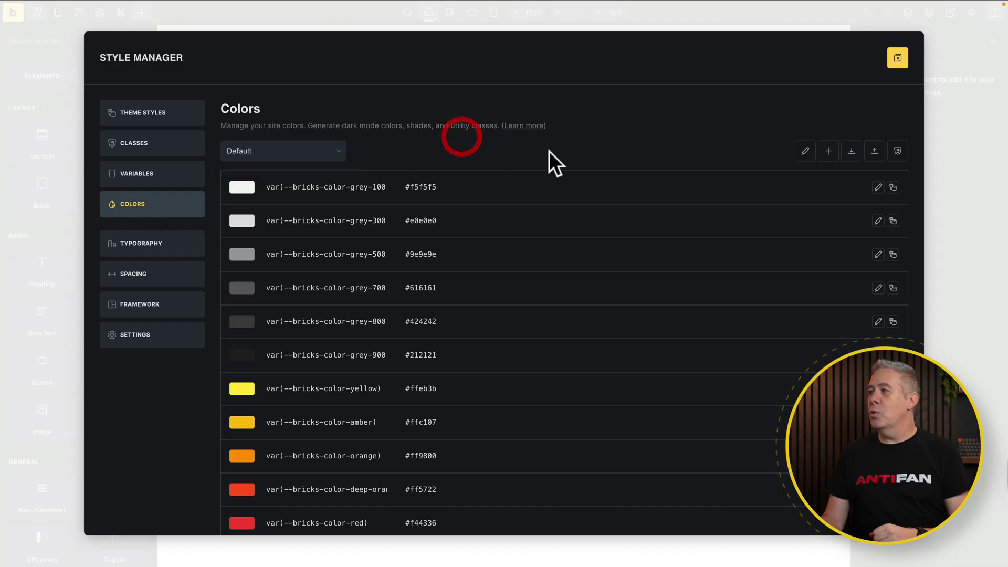
click(828, 151)
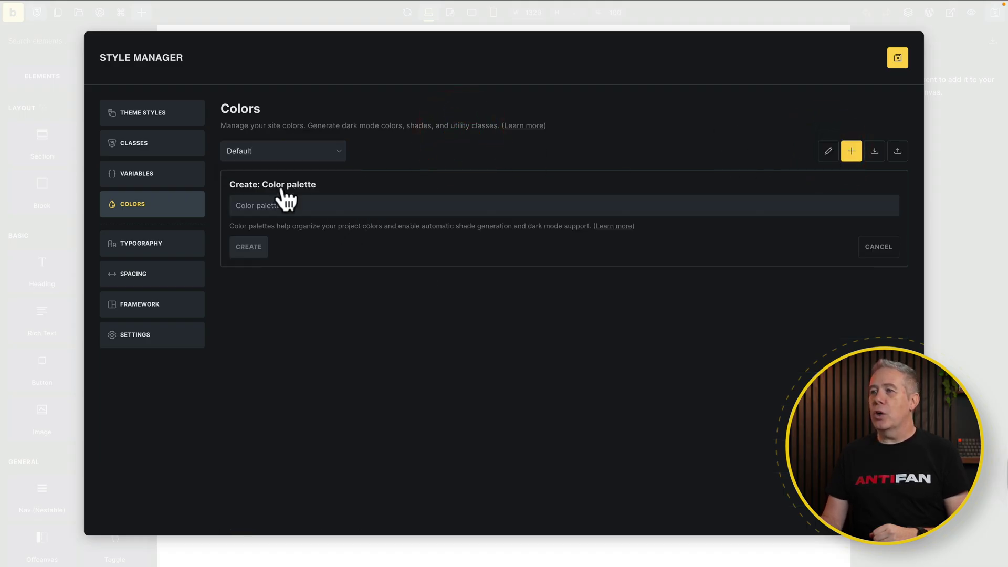
click(286, 206)
text(WPTuts)
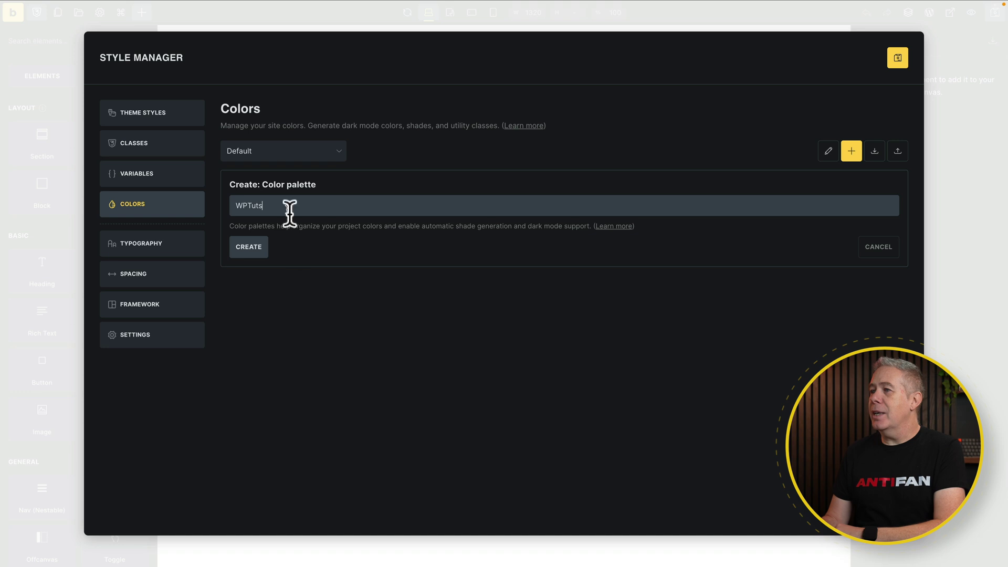
click(248, 248)
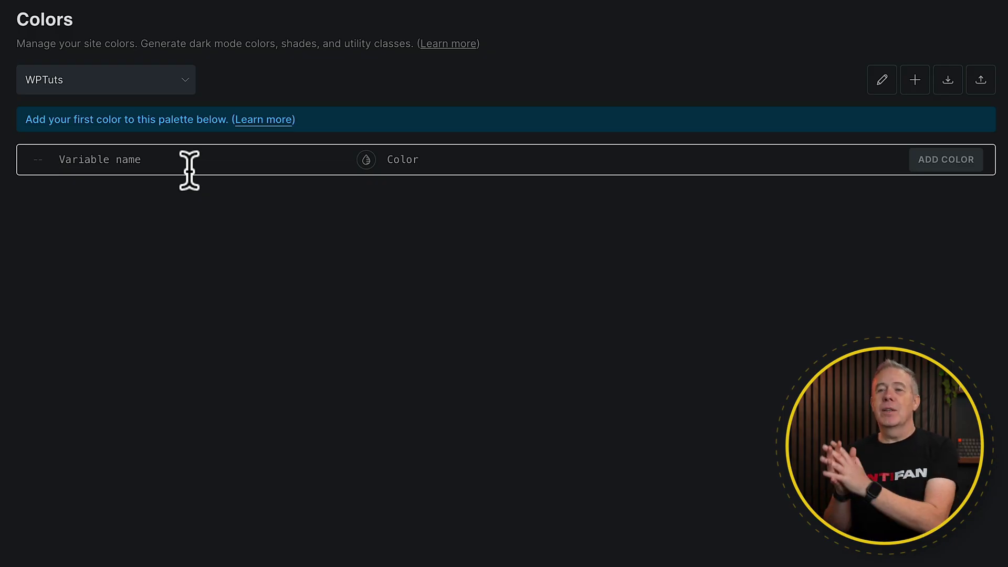
Step: Pick a bright green, hsl(112, 90%, 46%), as the value of the palette's first color
click(171, 152)
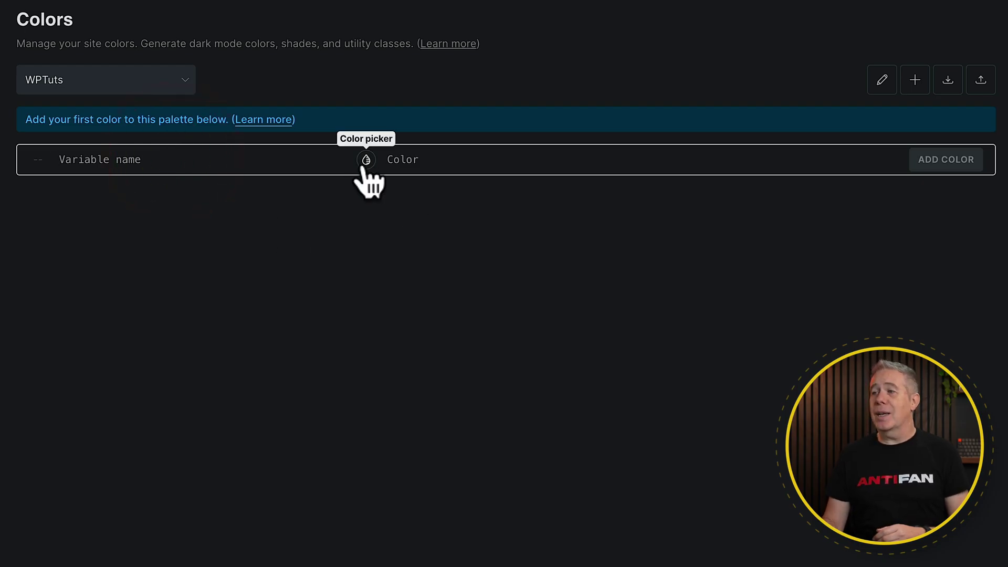
click(362, 166)
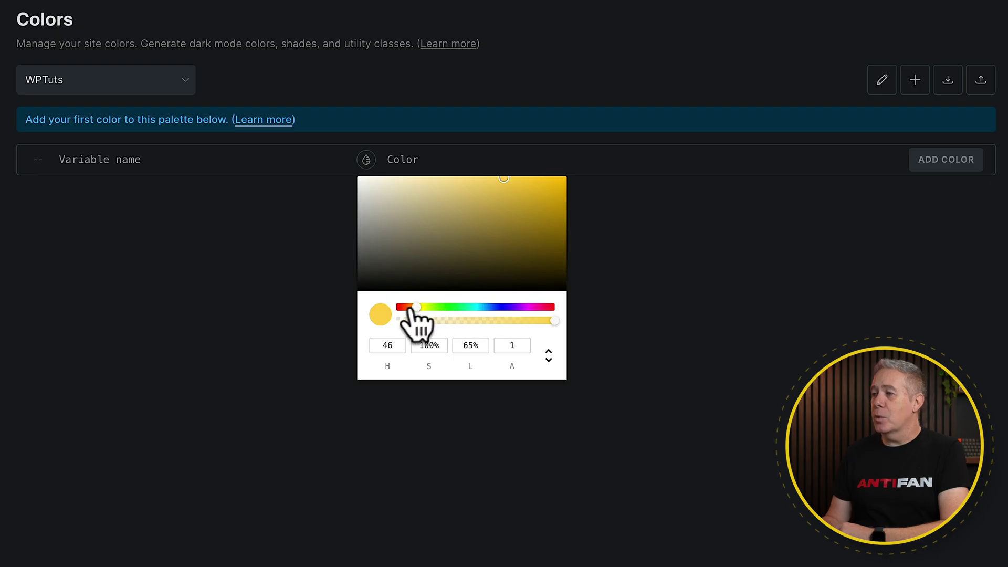
click(450, 308)
drag(536, 201, 555, 192)
drag(450, 308, 446, 308)
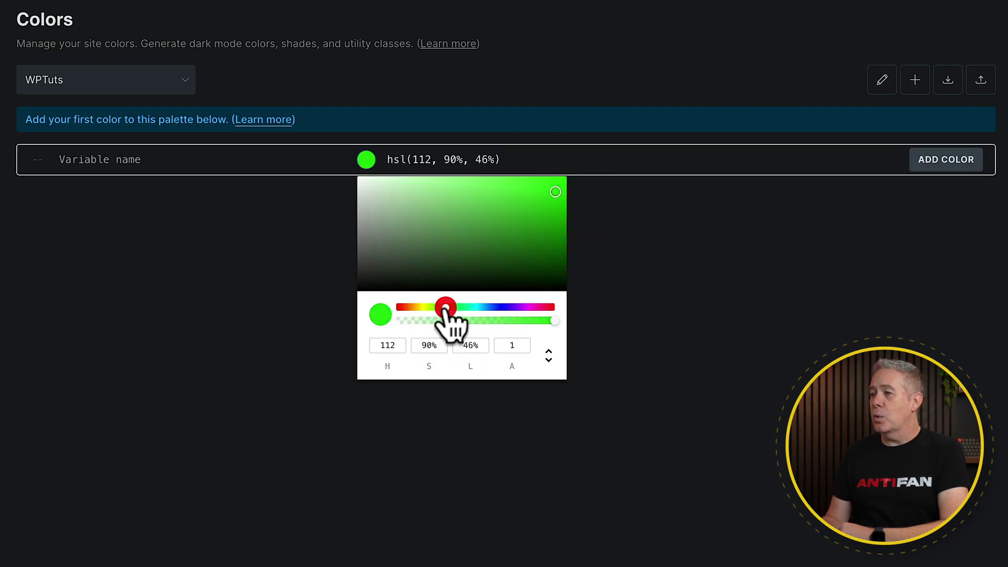
Step: Replace the new color's value with #fff, and retype it as the named color white
click(420, 160)
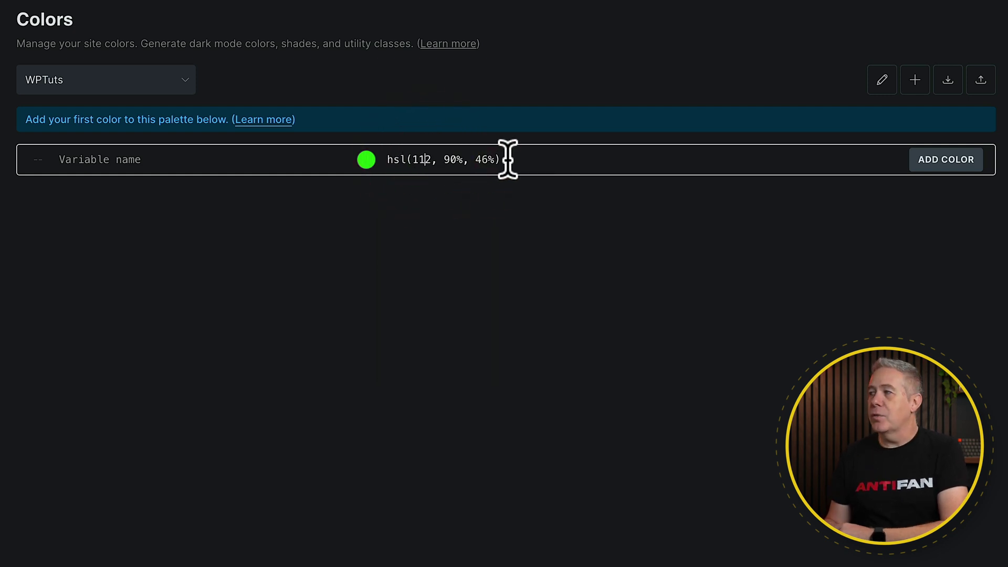
drag(505, 160, 387, 161)
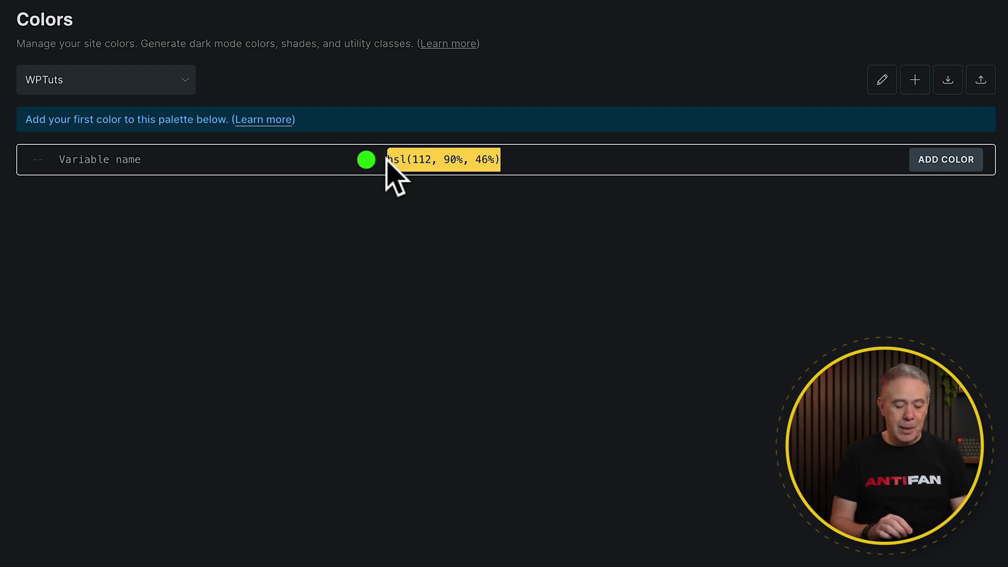
text(#fff)
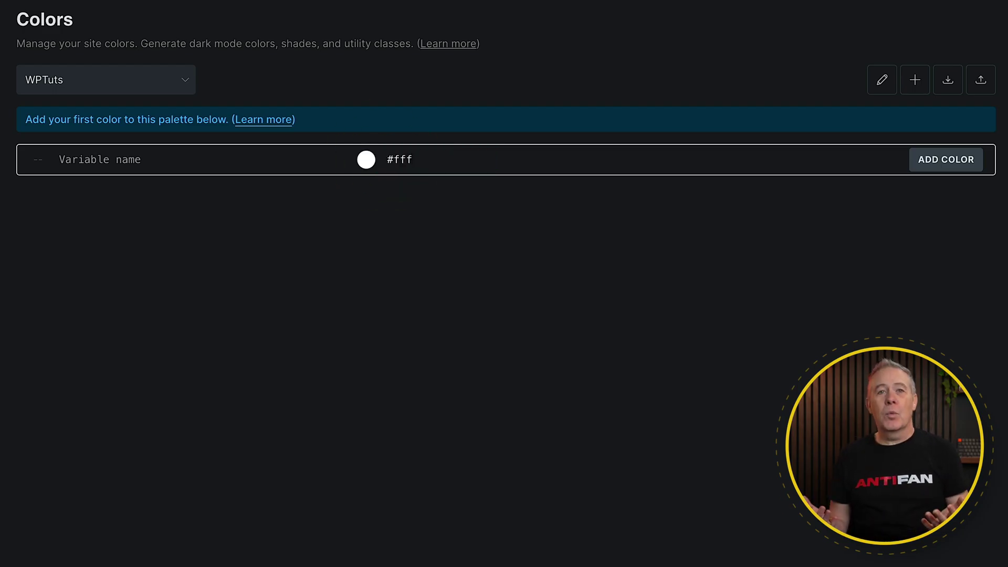
key(BackSpace)
key(BackSpace)
key(BackSpace)
key(BackSpace)
text(white)
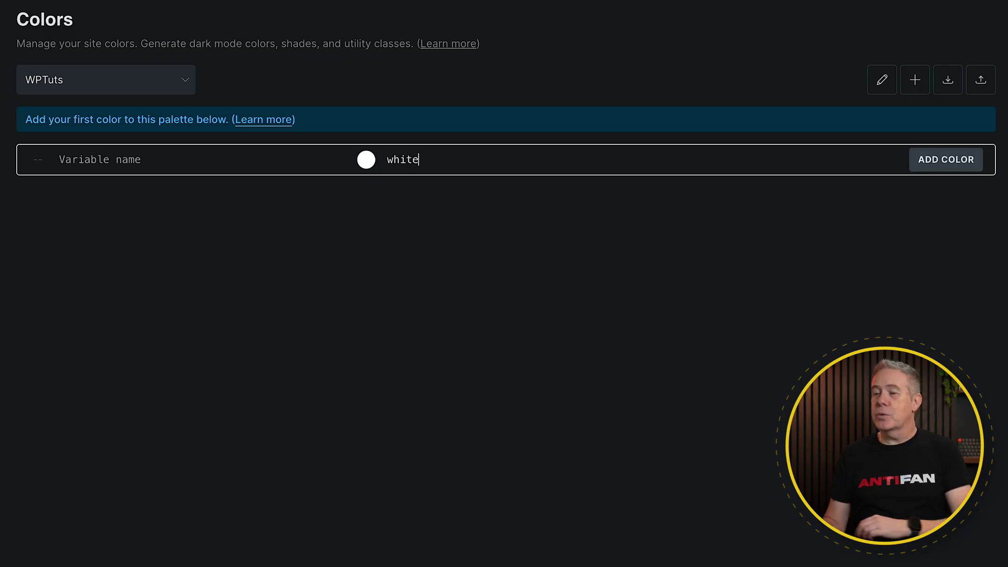
Step: Set the new color's value to red and view it in the color picker's HEX, HSL and RGB formats
double_click(408, 160)
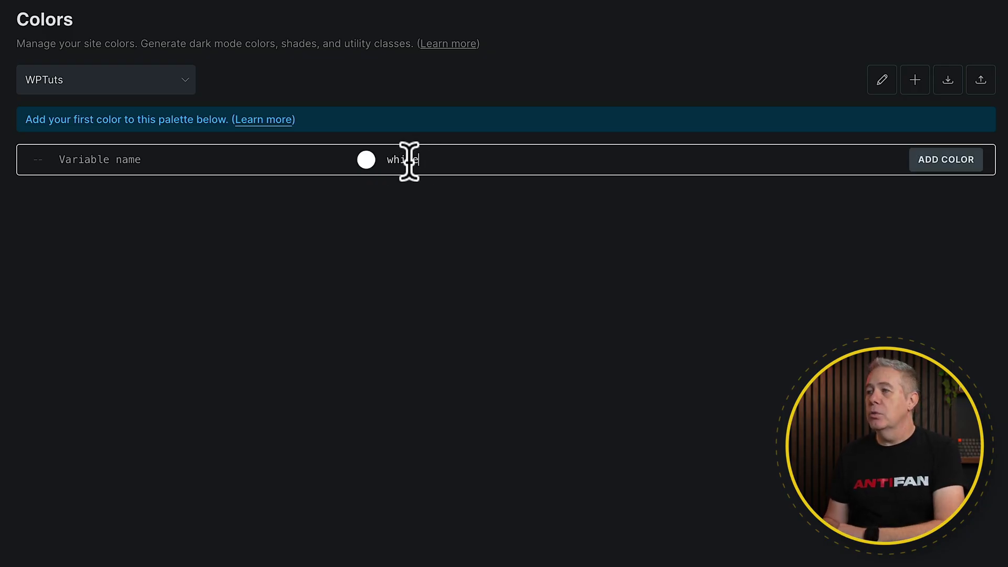
text(red)
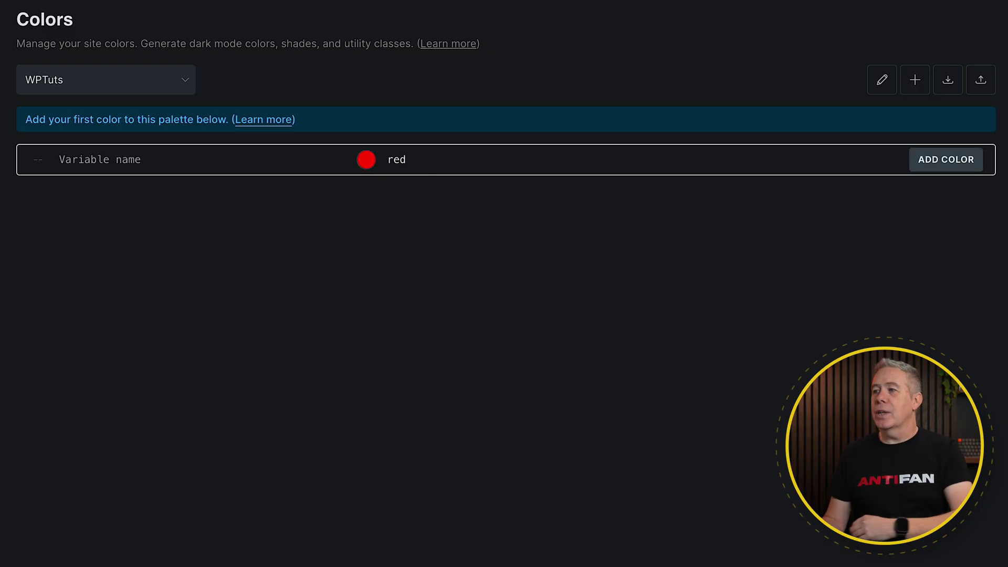
click(367, 161)
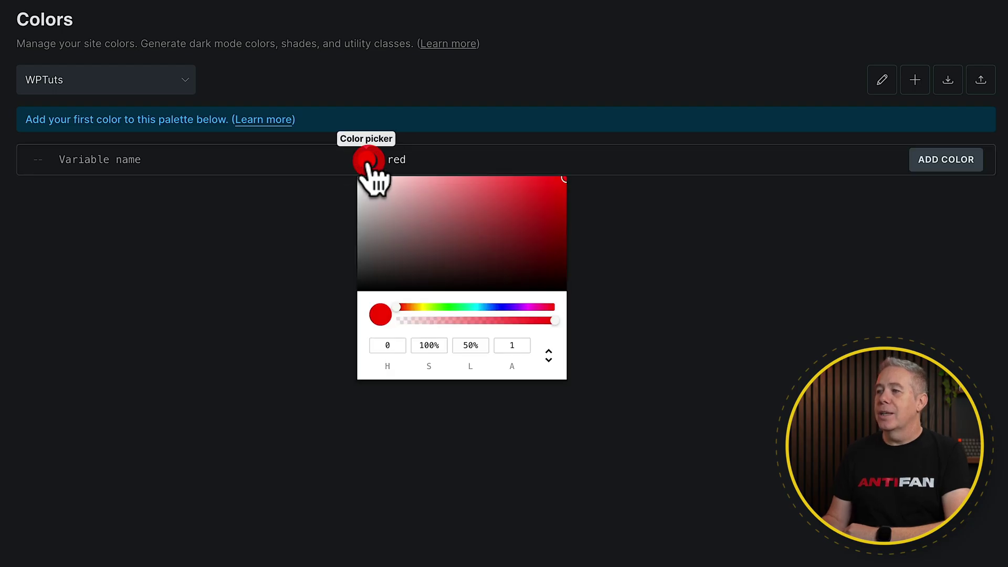
click(549, 360)
click(549, 360)
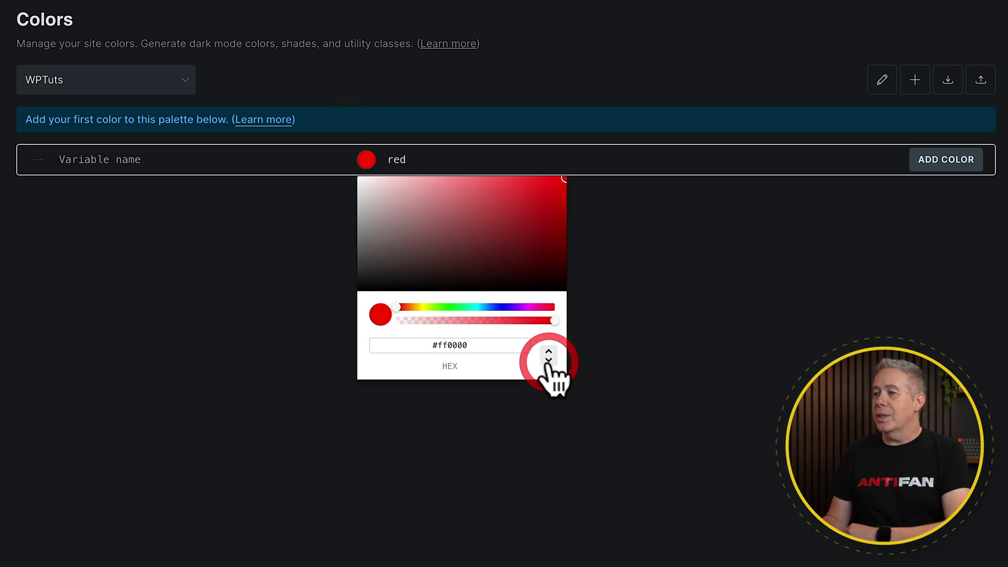
click(549, 361)
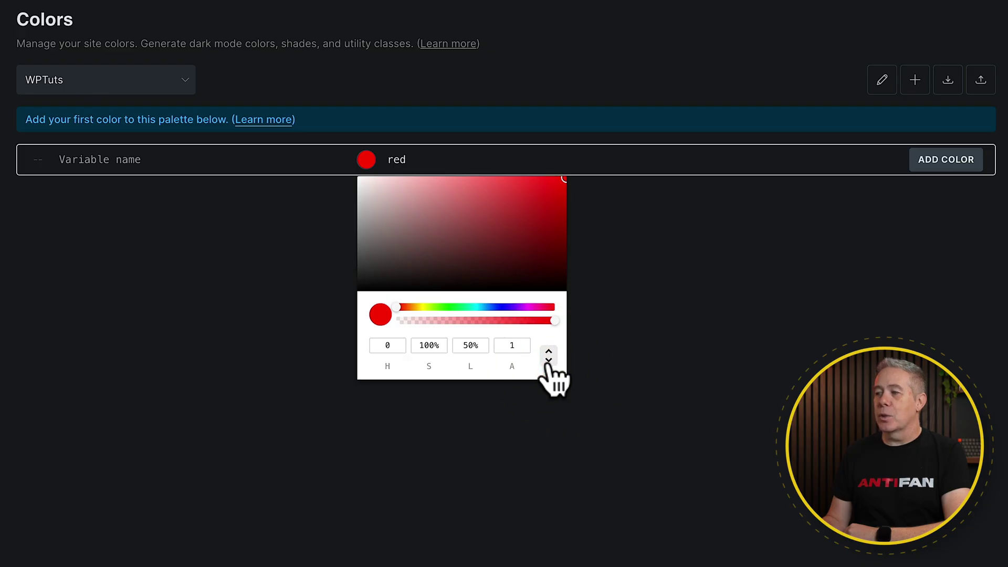
click(549, 360)
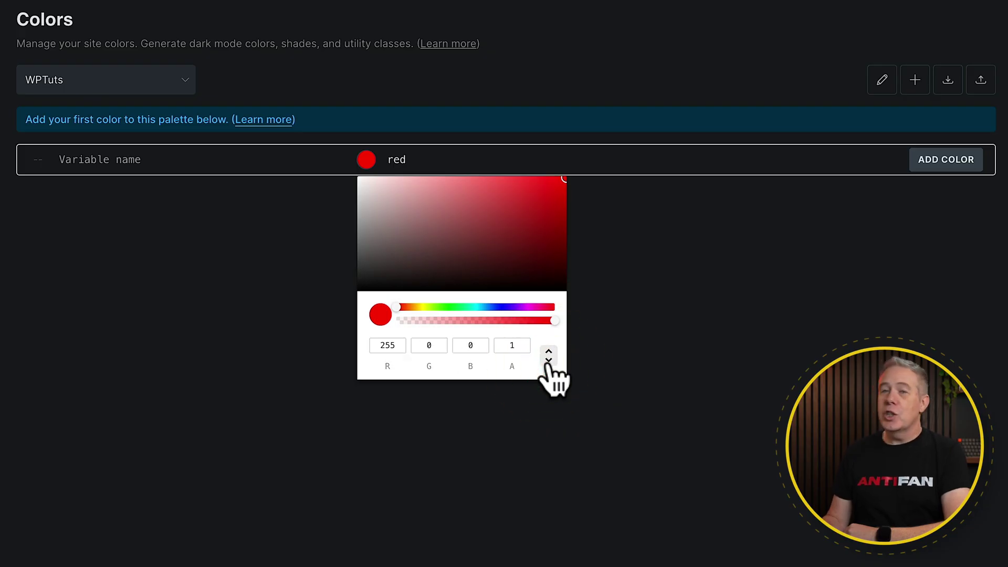
click(549, 360)
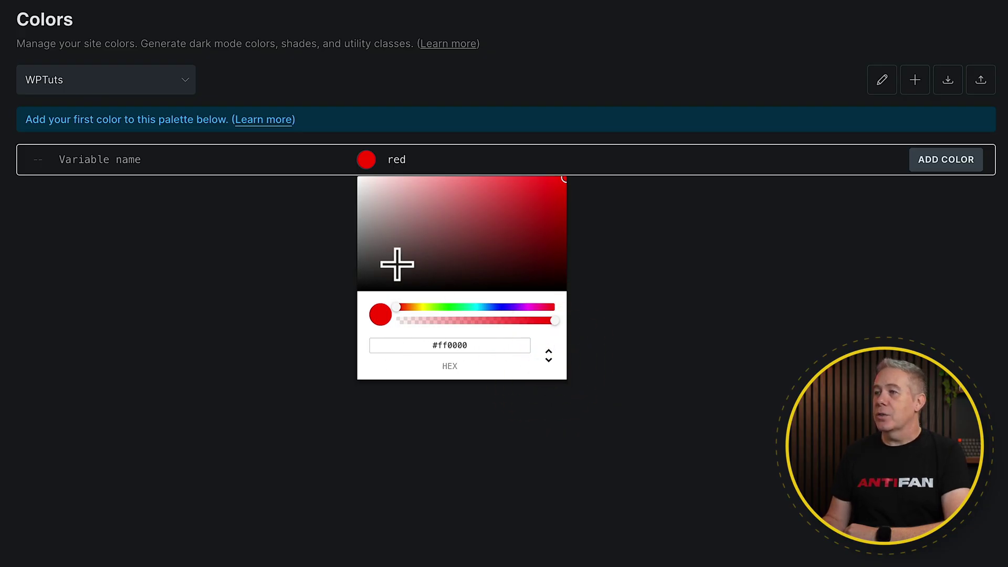
click(415, 159)
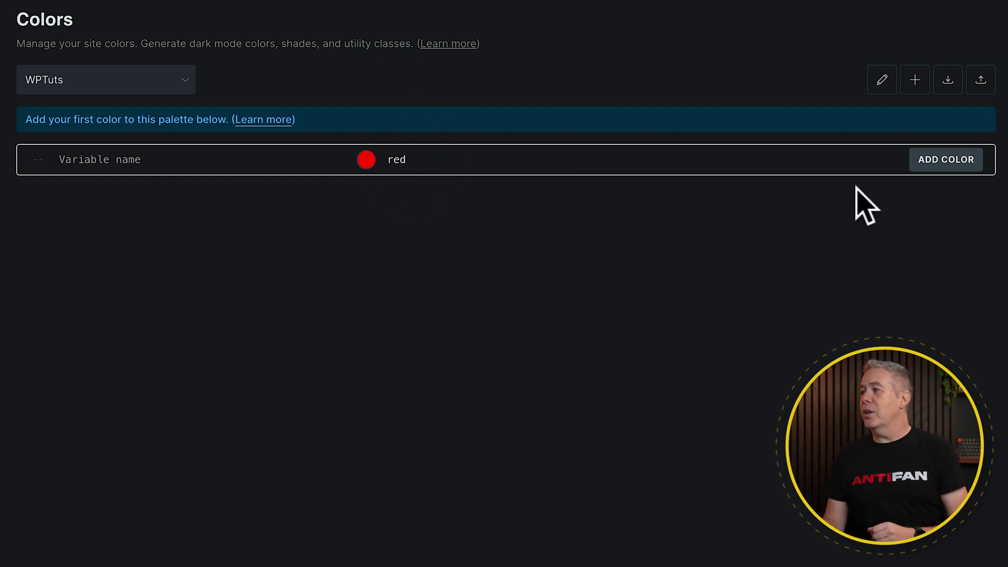
Step: Name the color variable Primary and add the color to the WPTuts palette
click(150, 160)
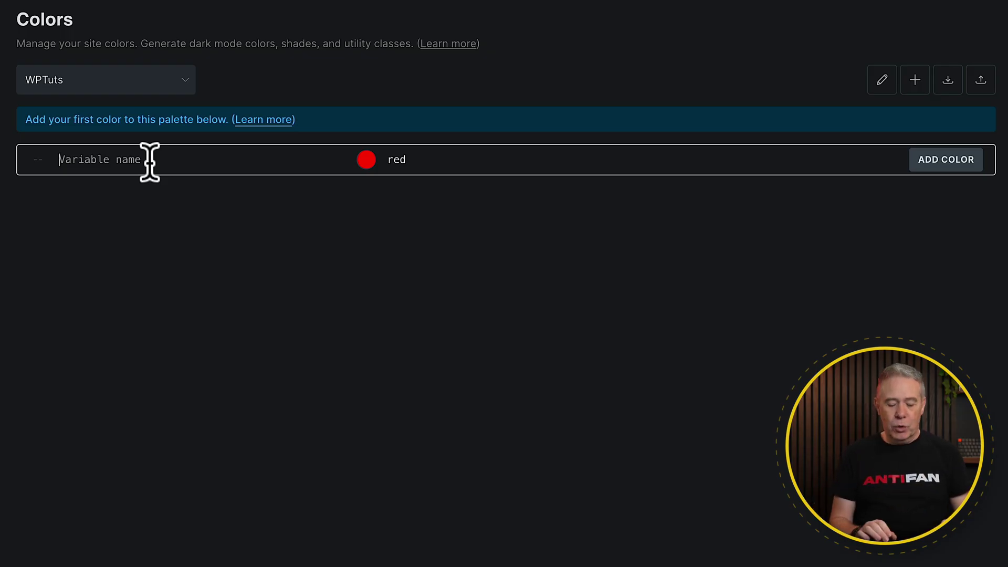
text(Primary)
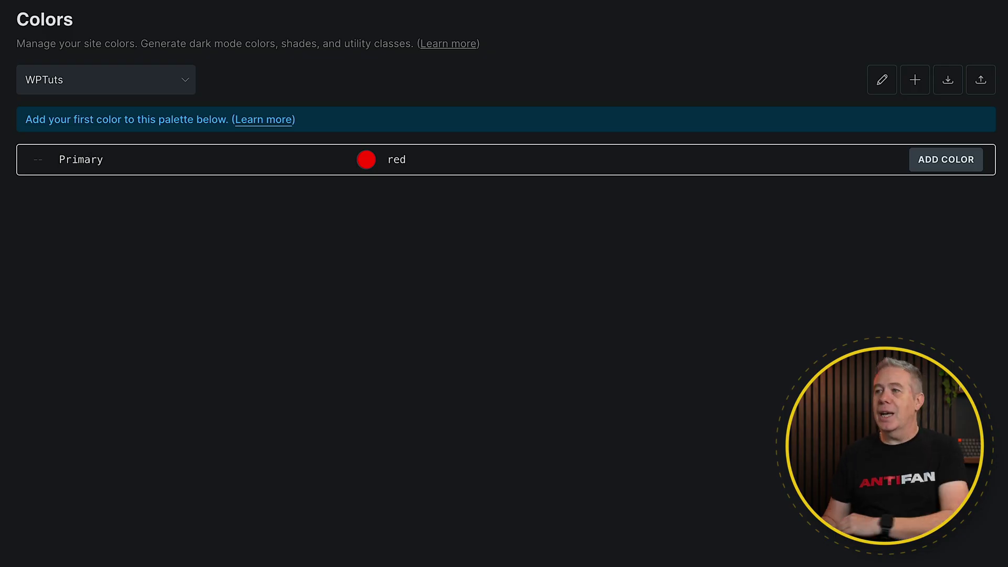
click(972, 159)
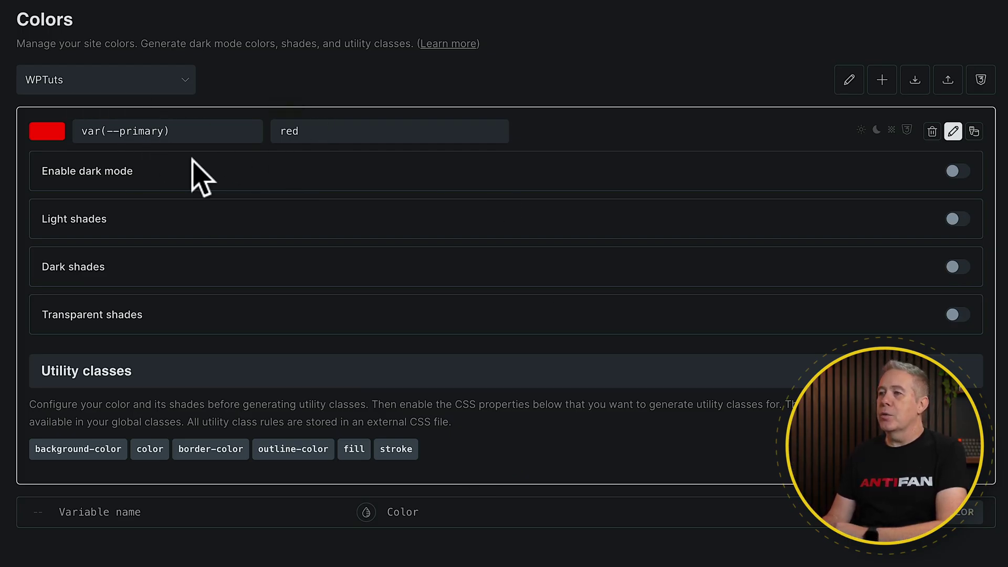
Step: Convert the primary color's value to hsl(0 100% 50%) through its color picker
click(314, 136)
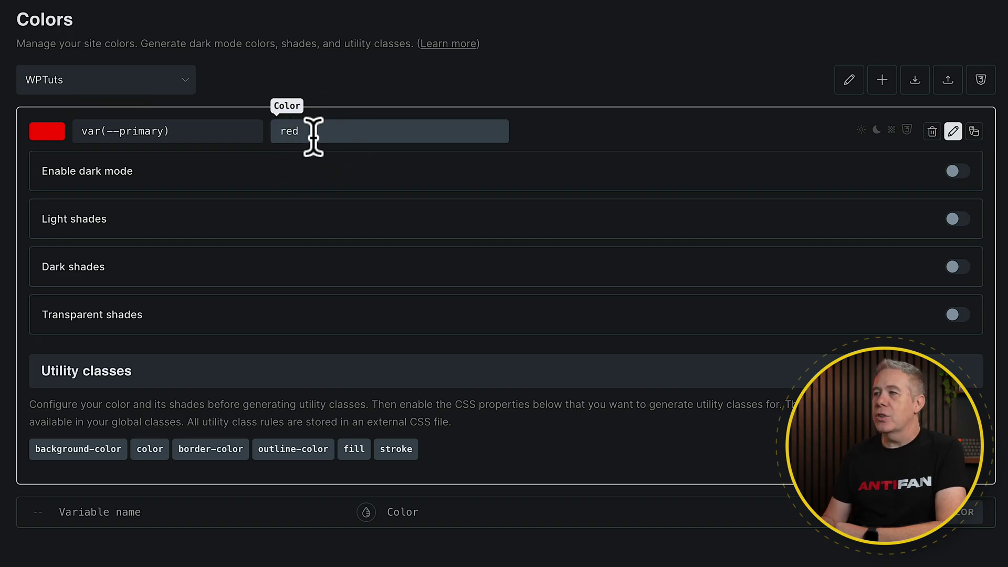
click(47, 138)
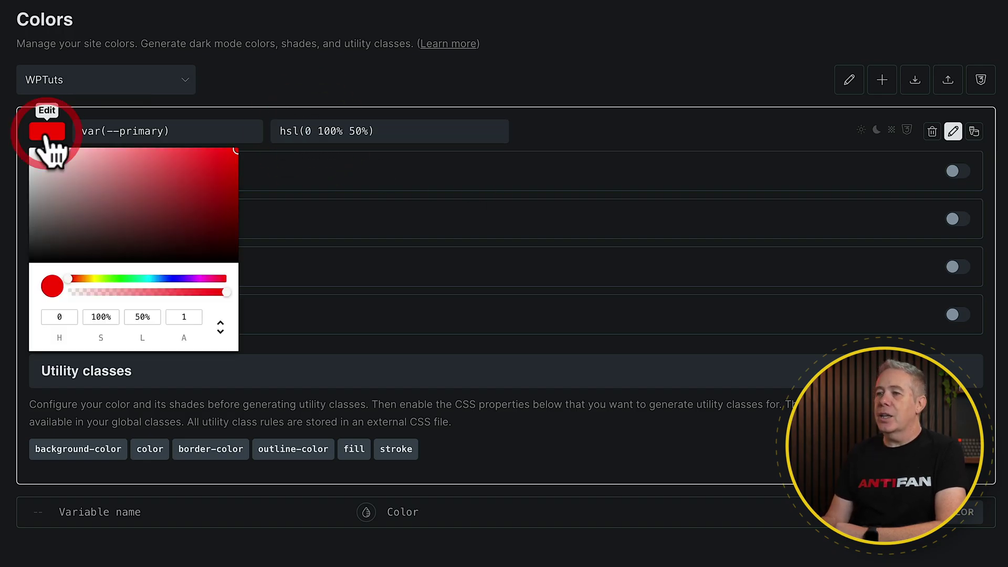
click(619, 144)
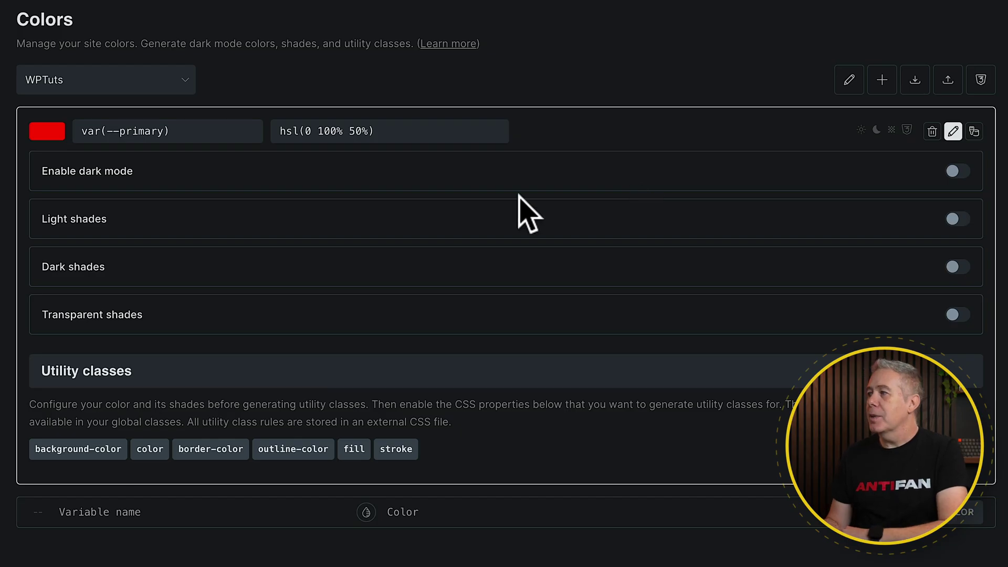
Step: Enable dark mode for the primary color and set its dark variant to light green, hsl(115, 100%, 80%)
click(957, 172)
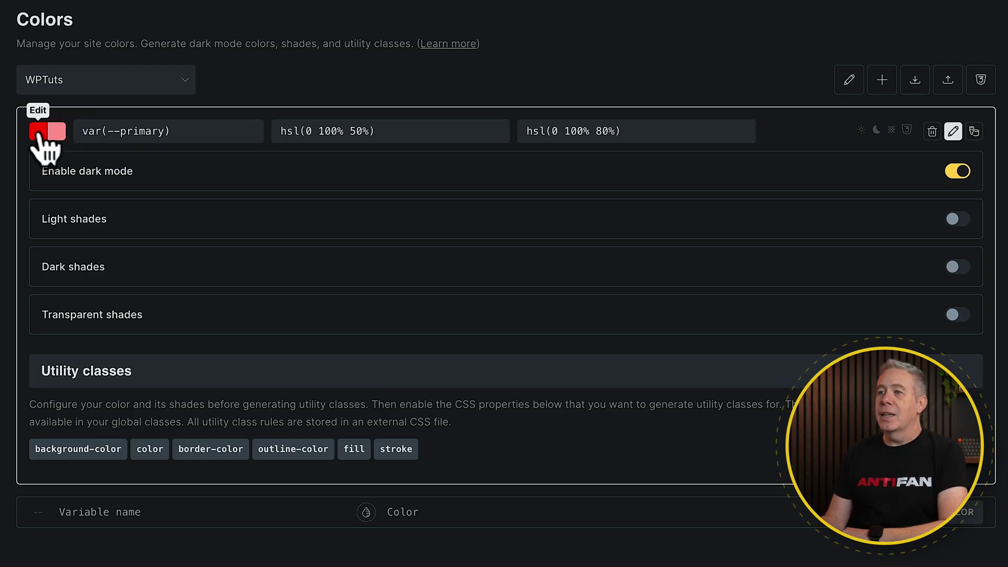
click(54, 133)
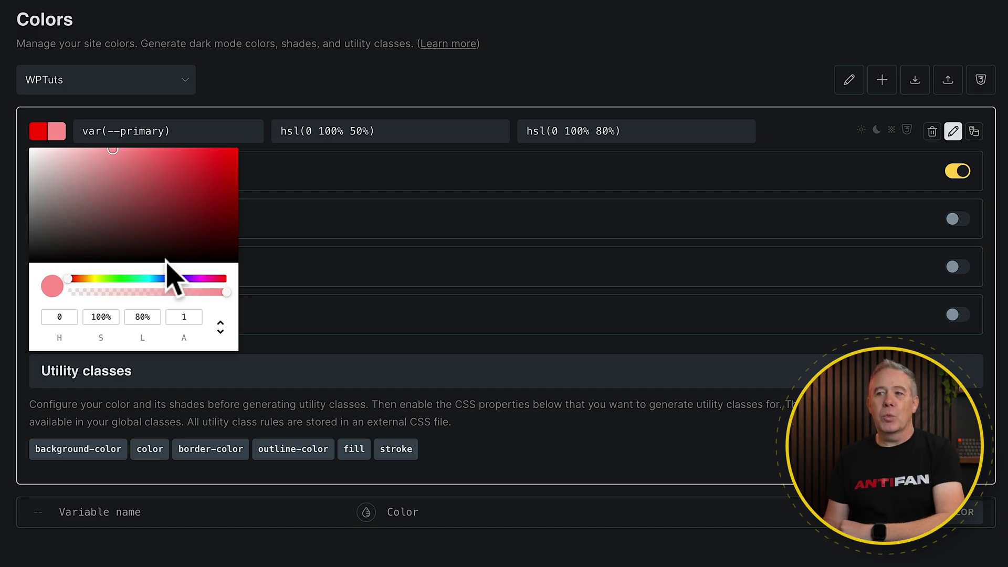
click(119, 279)
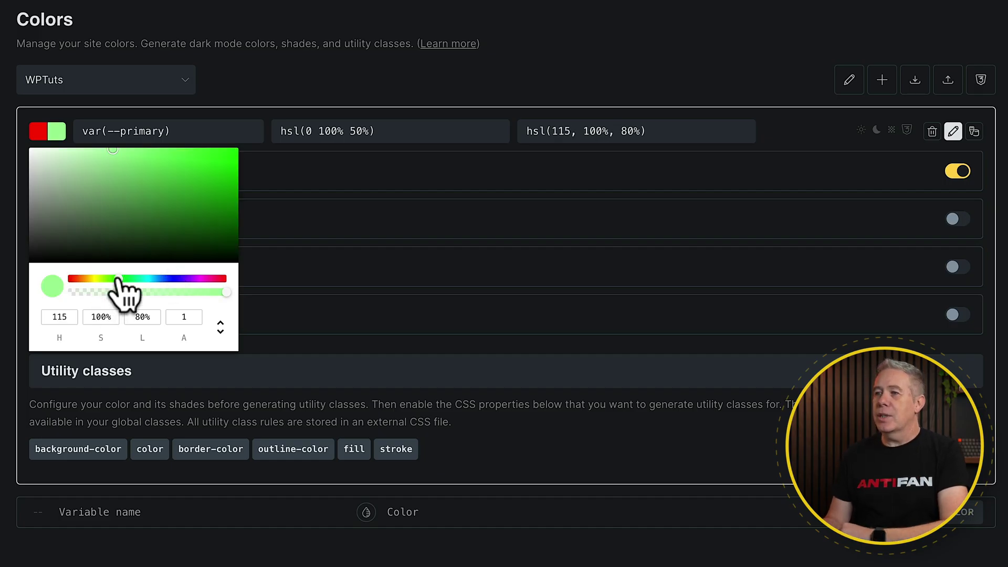
click(576, 53)
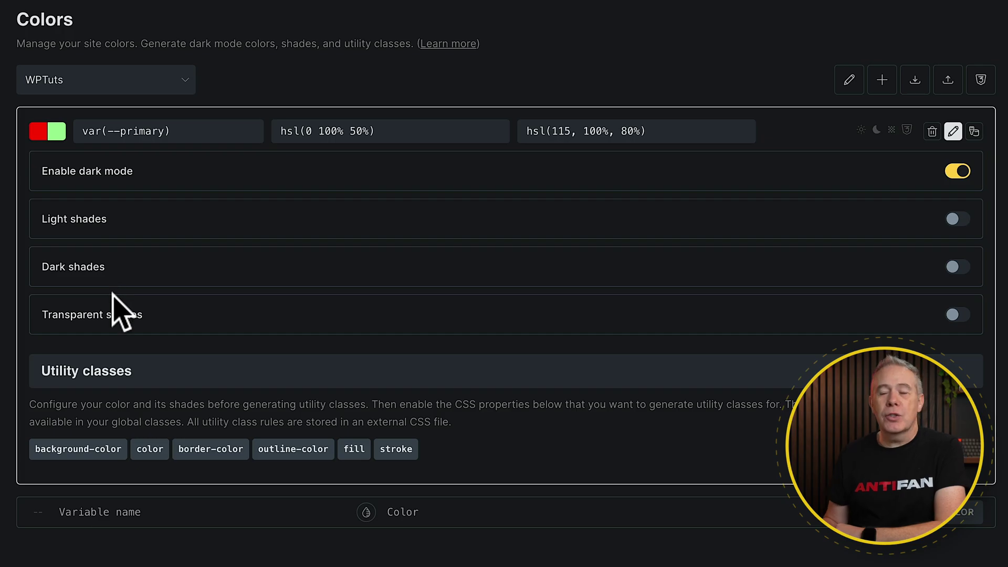
Step: Enable light shades for the primary color and set the number of steps to 4
click(957, 221)
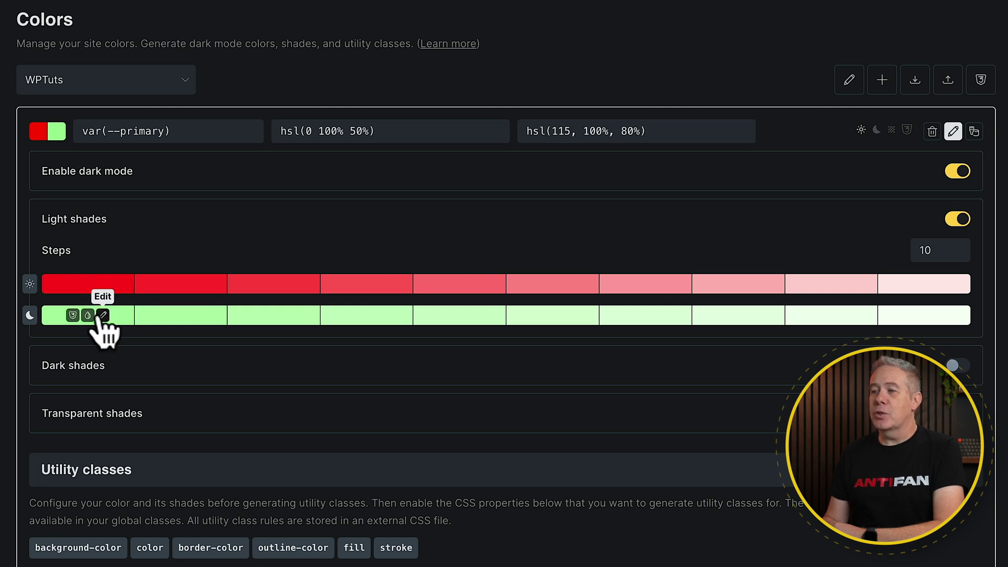
mouse_move(153, 327)
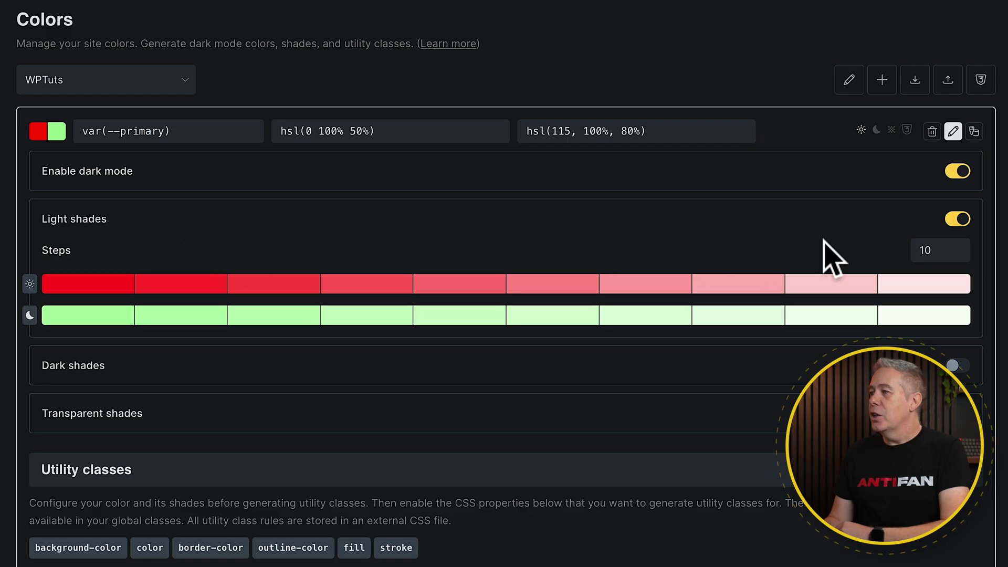
drag(946, 250, 907, 252)
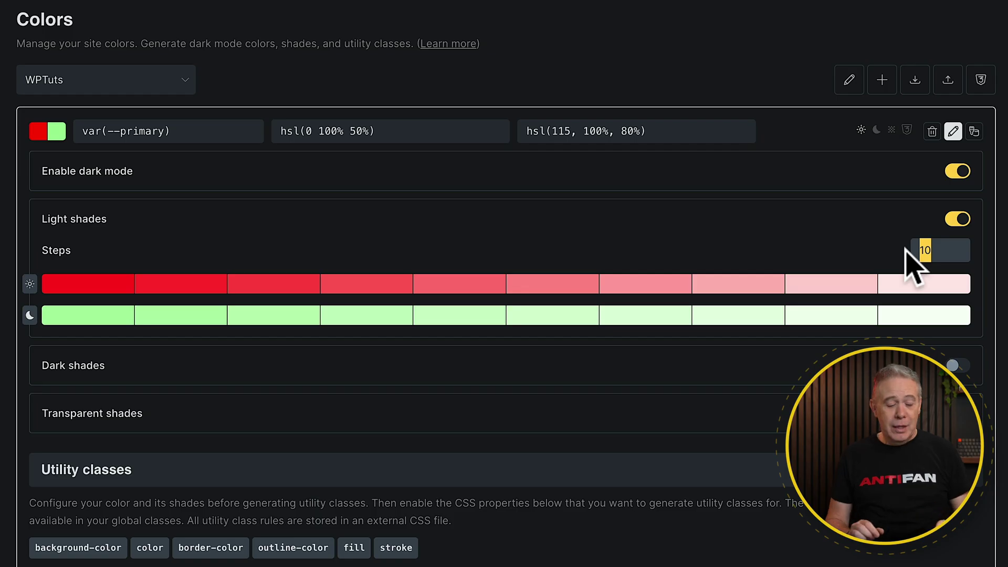
text(4)
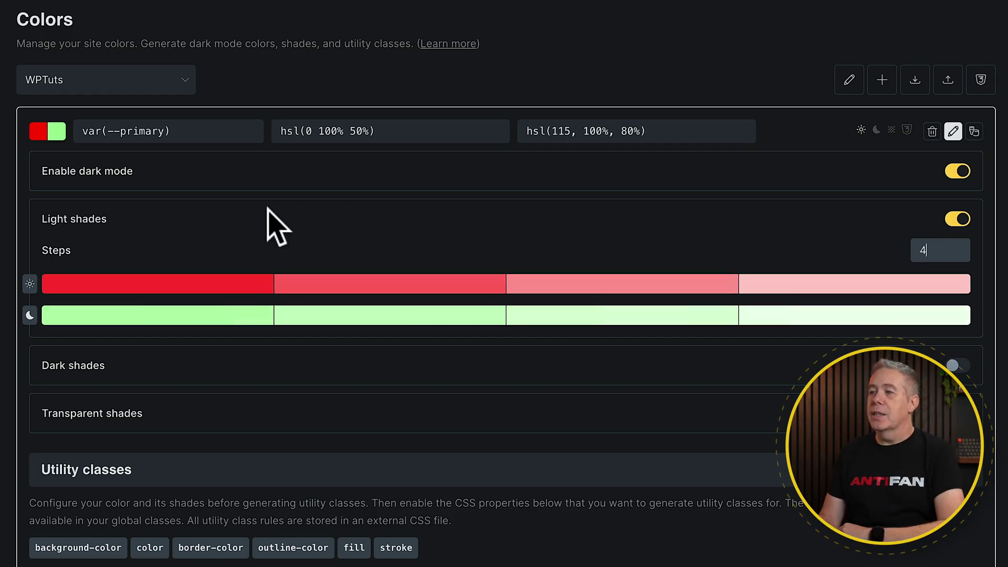
Step: View the first light shade's value in its color picker and close the picker unchanged
mouse_move(139, 284)
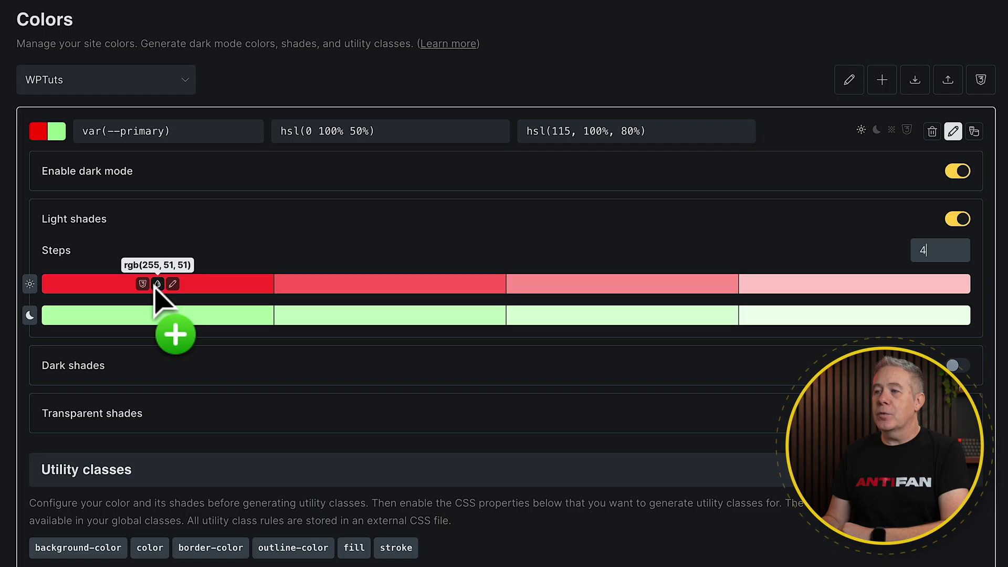
click(172, 284)
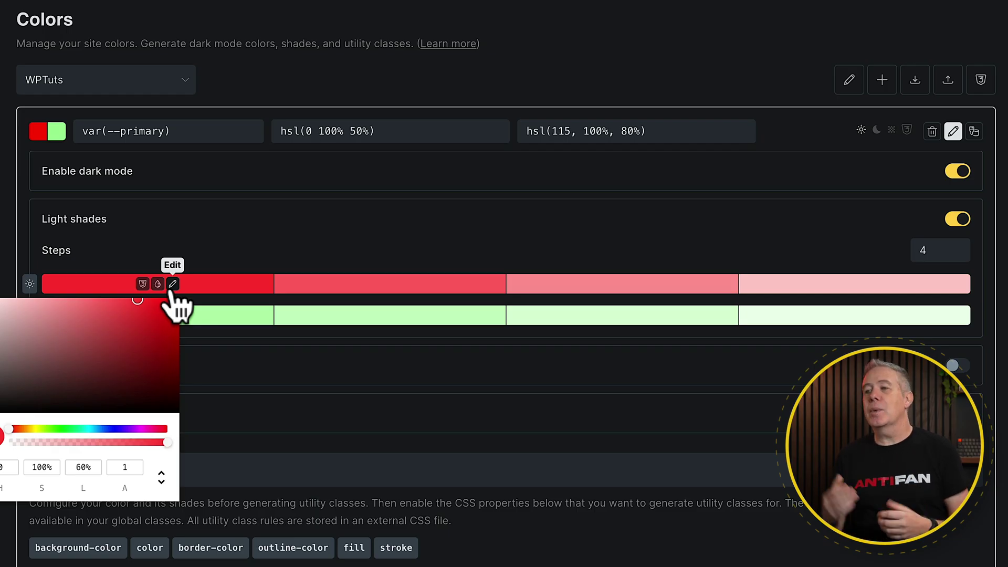
click(219, 244)
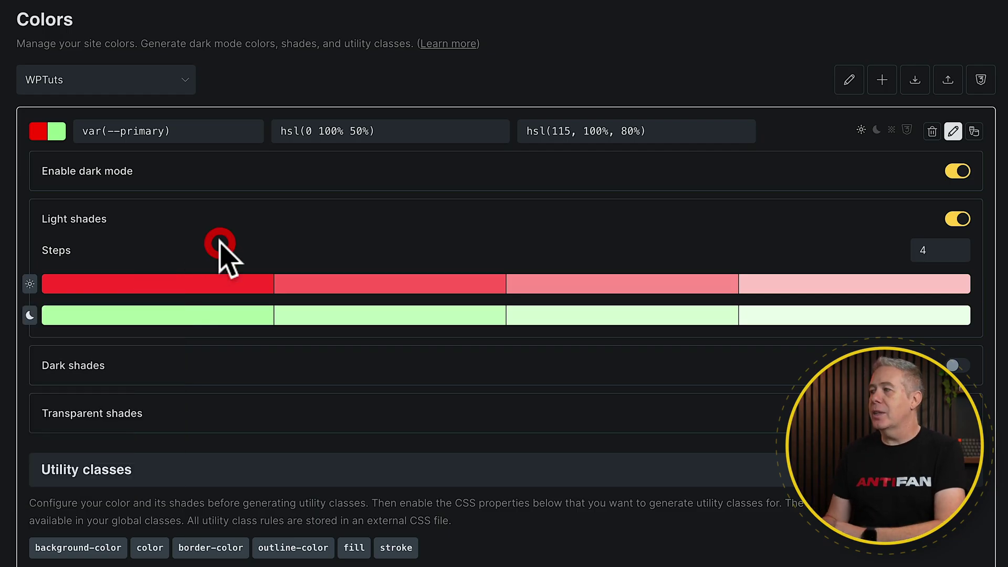
Step: Enable dark shades for the primary color to preview them, and turn them off again
click(958, 365)
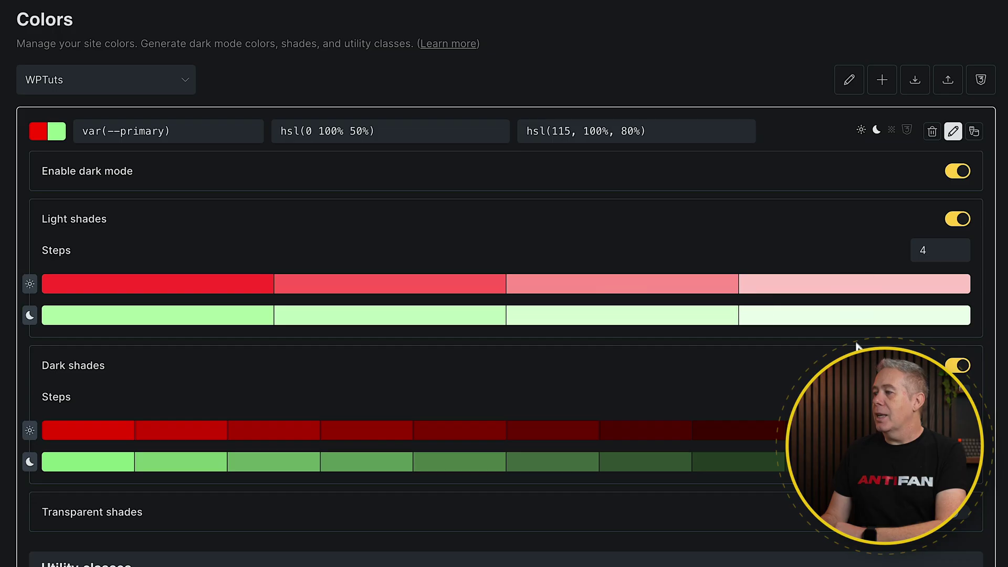
click(957, 368)
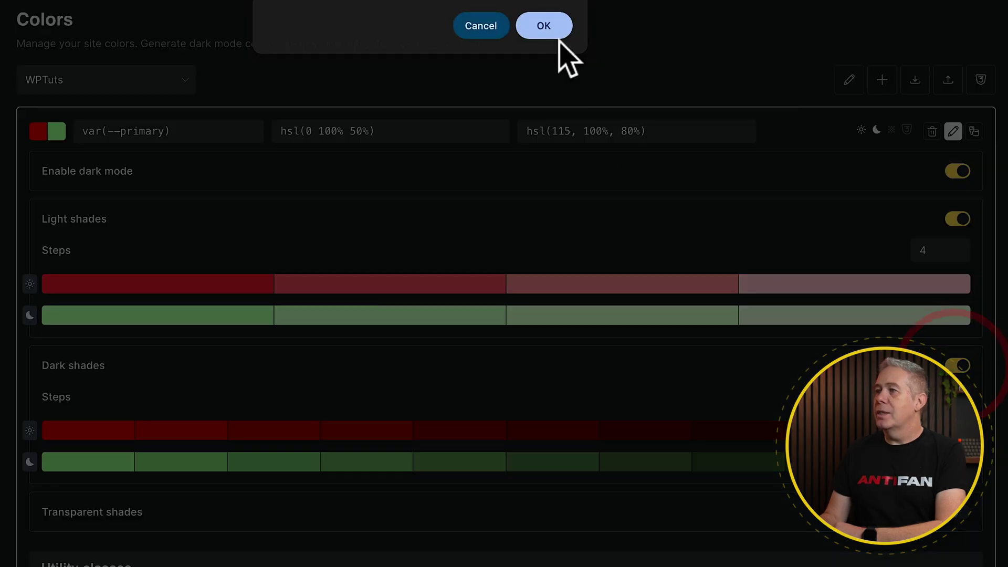
click(543, 24)
mouse_move(593, 317)
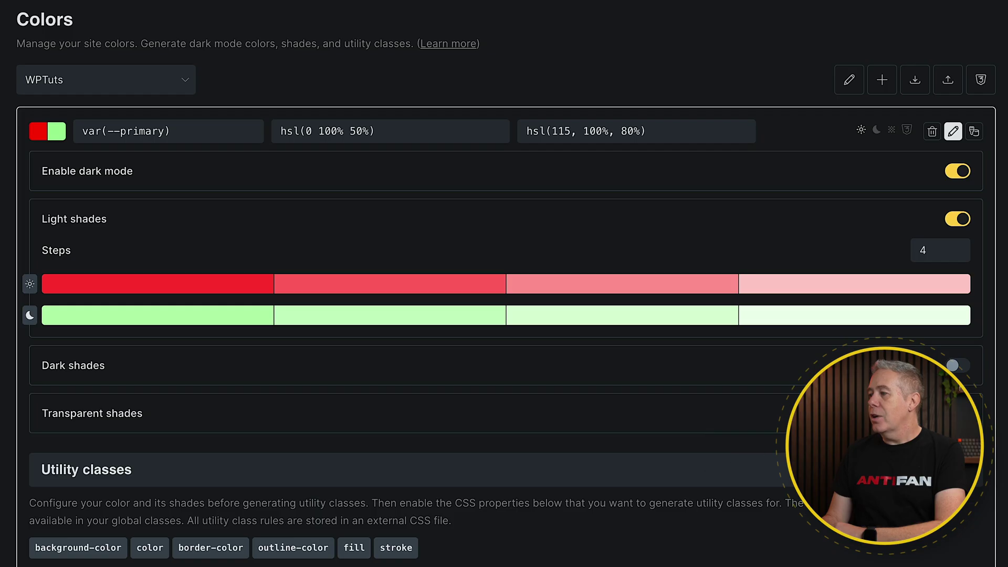
Step: Enable transparent shades for the primary color, review both shade rows, and turn them off again
click(957, 413)
scroll(346, 447, down, 3)
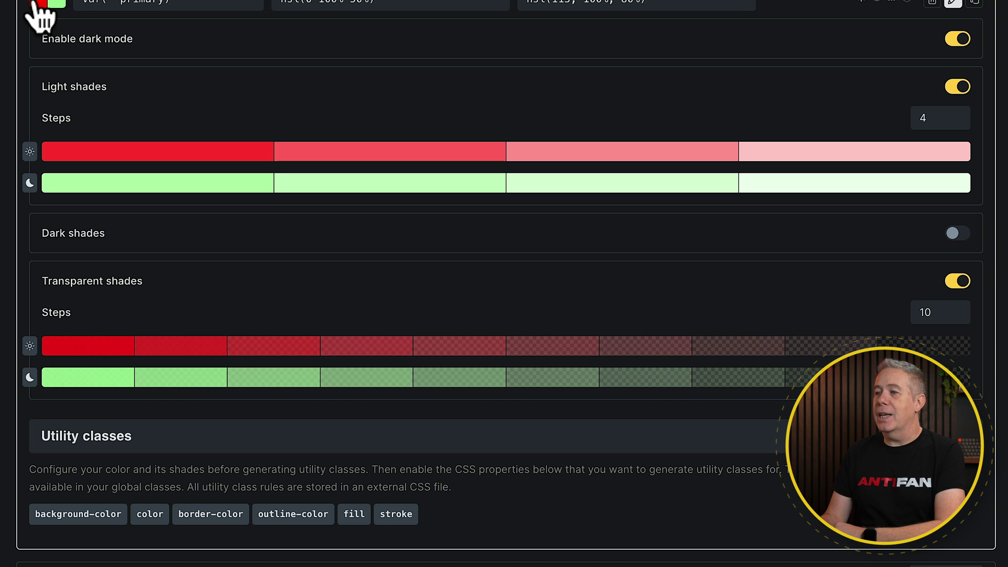
mouse_move(97, 349)
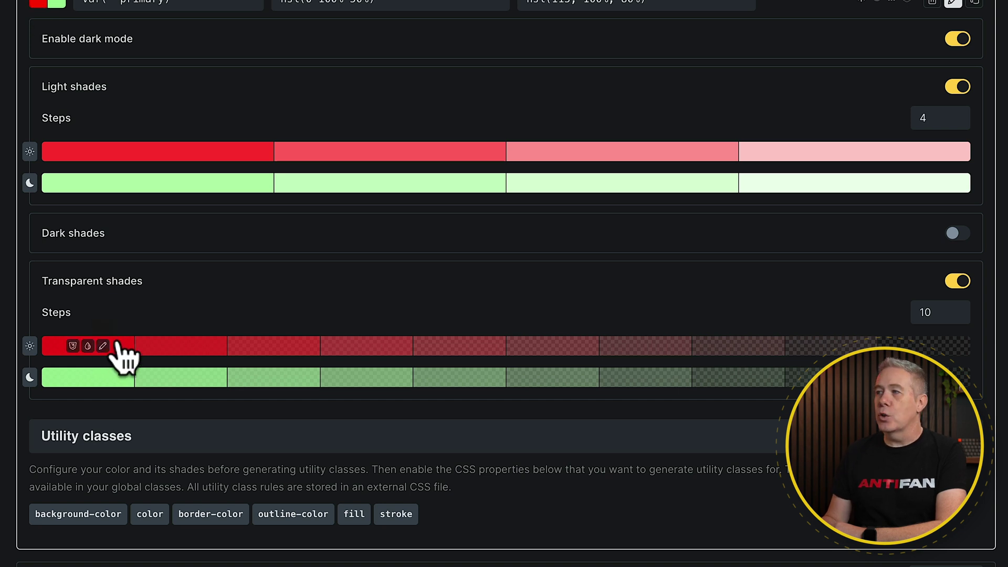
scroll(123, 357, up, 2)
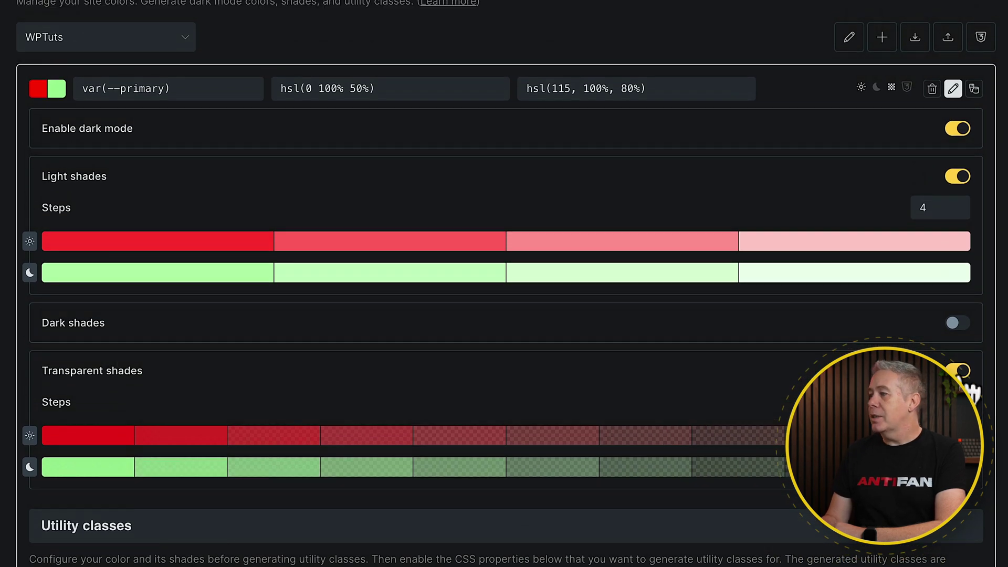
click(963, 374)
click(537, 24)
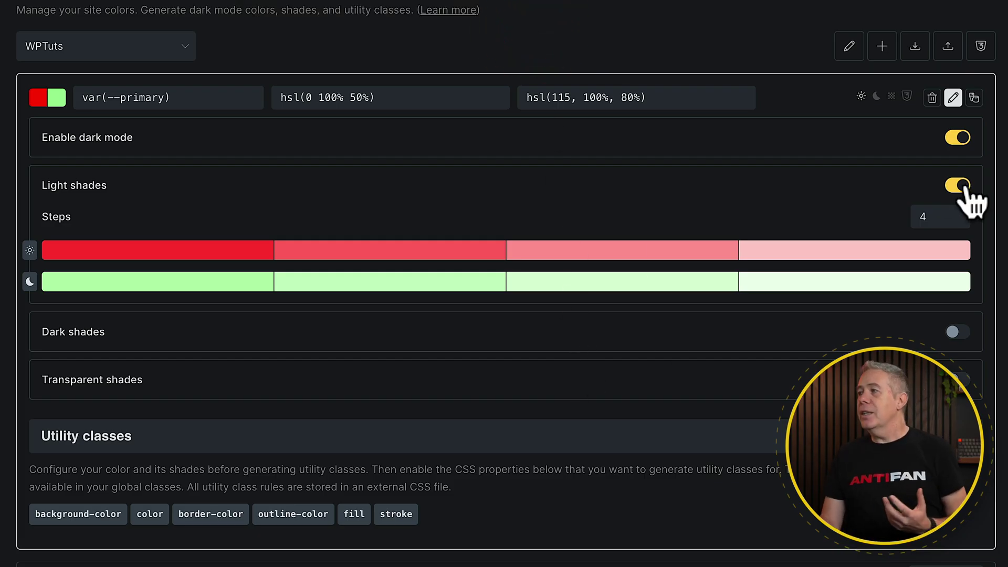
Step: Preview the Analogous, Monochromatic, Complementary and Split complementary harmonies for the primary color
click(974, 97)
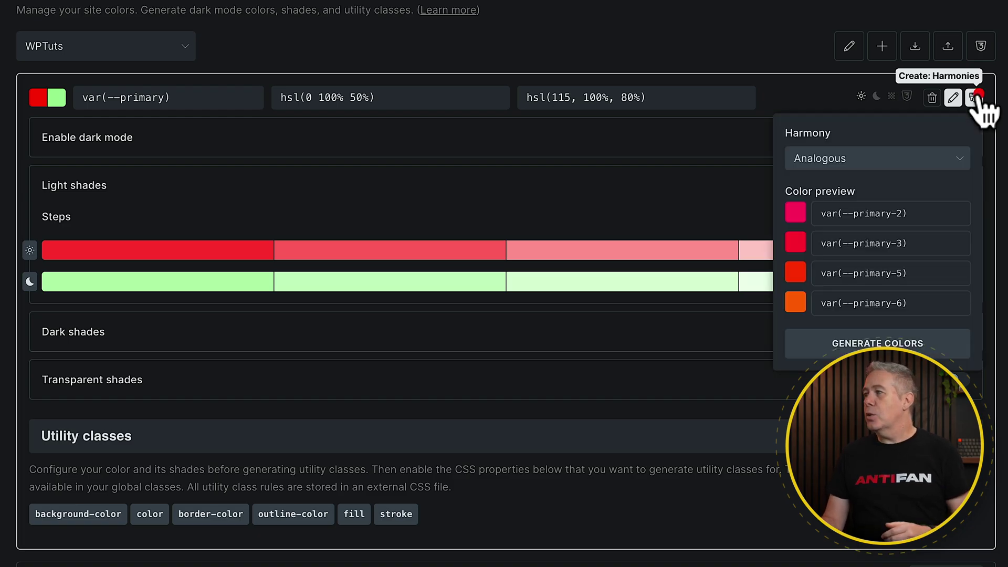
click(876, 161)
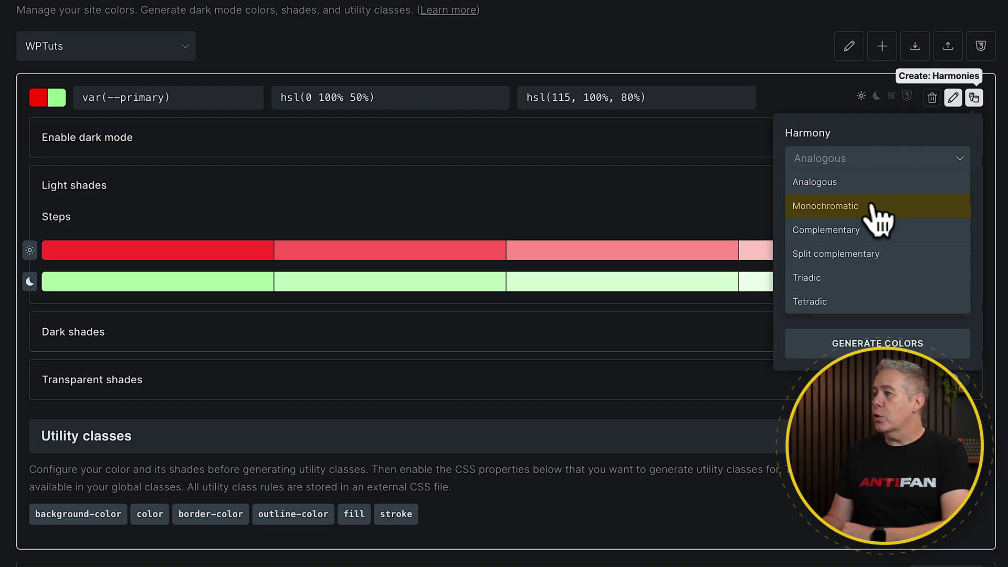
click(873, 204)
click(877, 157)
click(835, 231)
click(876, 157)
click(849, 259)
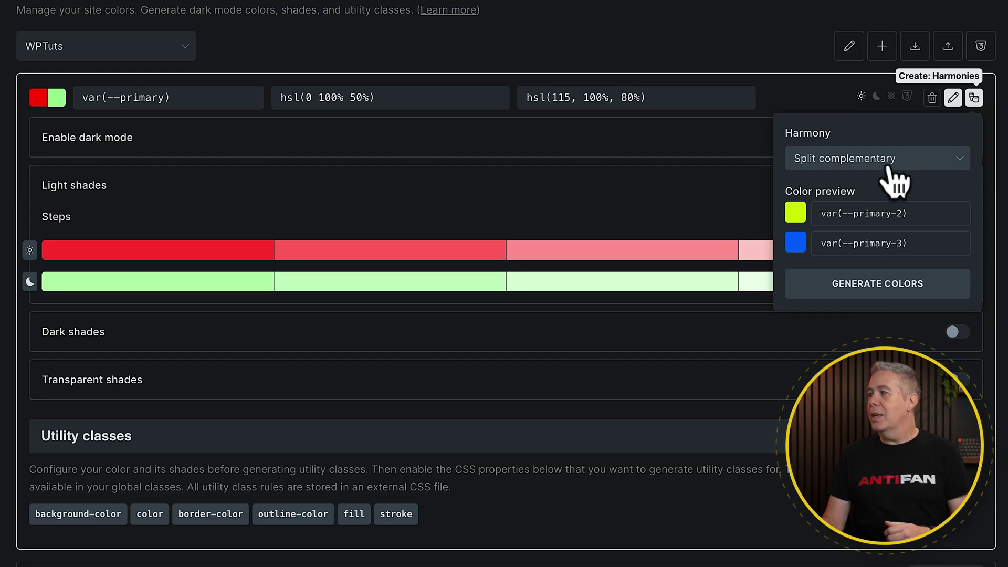
Step: Generate a new palette color from the primary color with the Complementary harmony
click(862, 162)
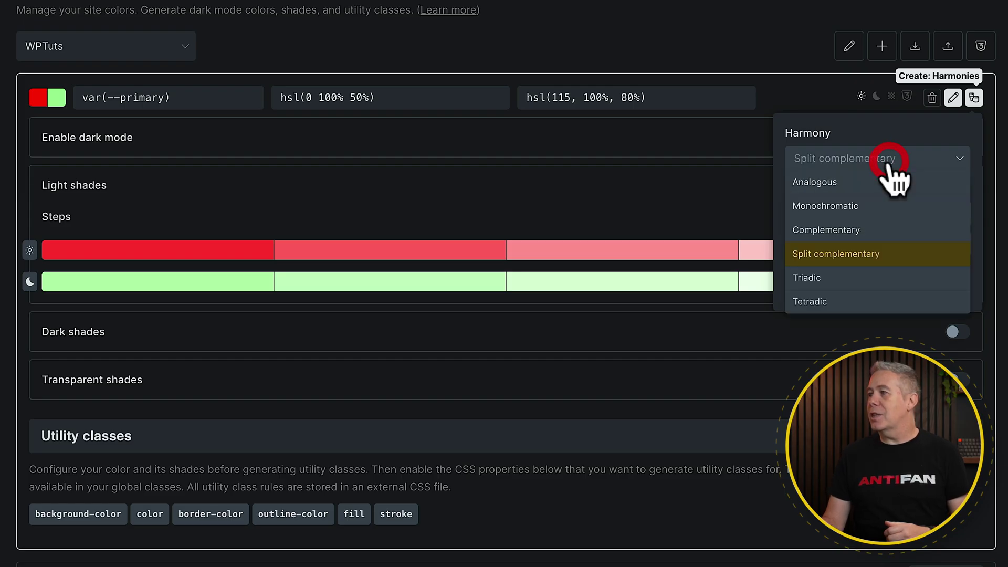
click(873, 229)
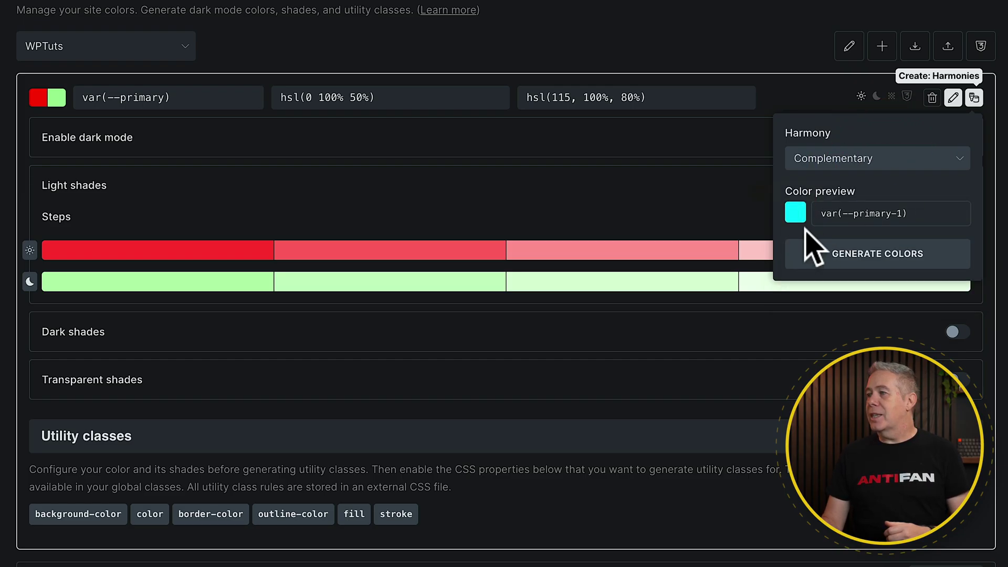
click(847, 258)
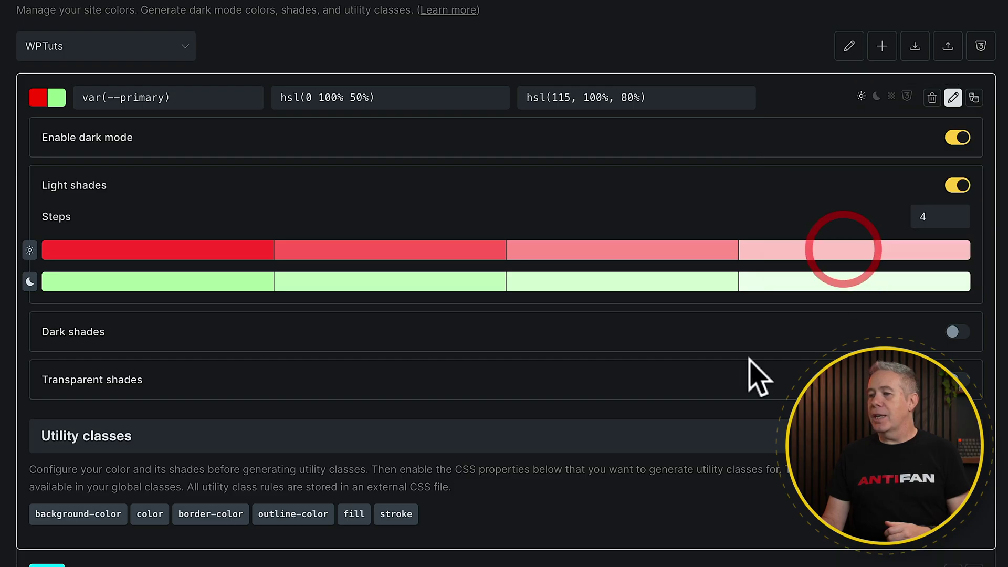
scroll(764, 367, down, 1)
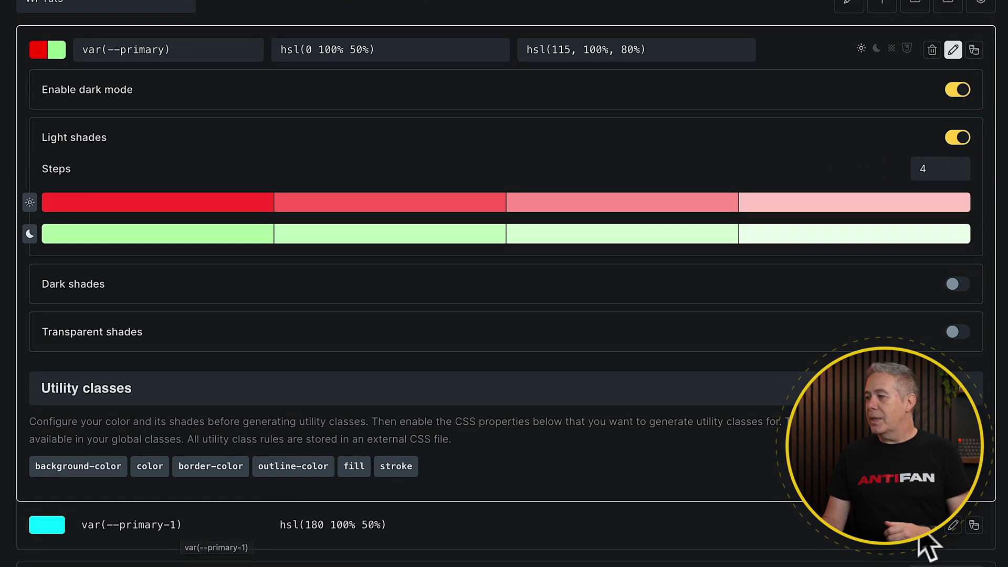
Step: Rename the generated cyan color's variable to complementary and enable dark mode for it
click(953, 525)
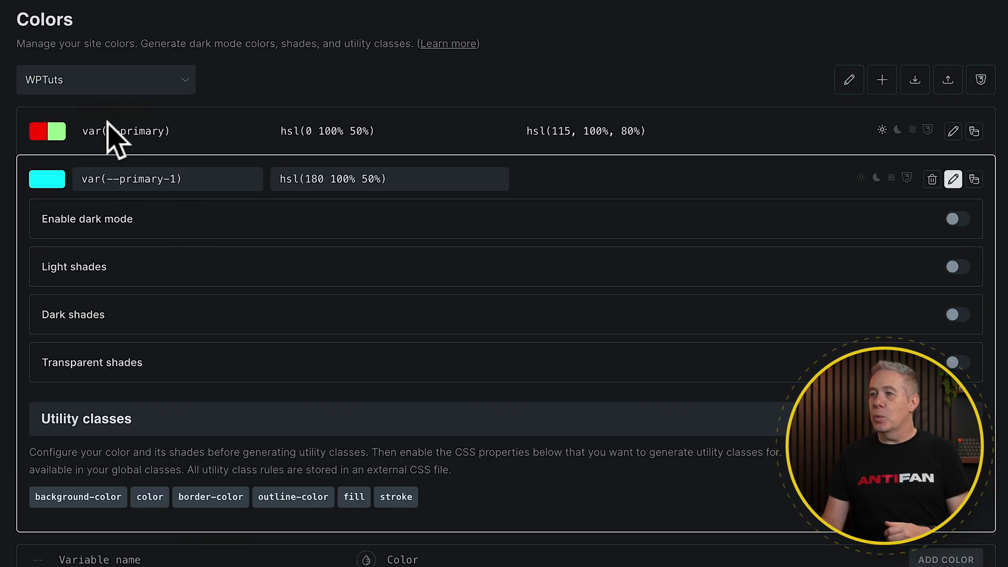
click(190, 184)
drag(166, 187, 101, 180)
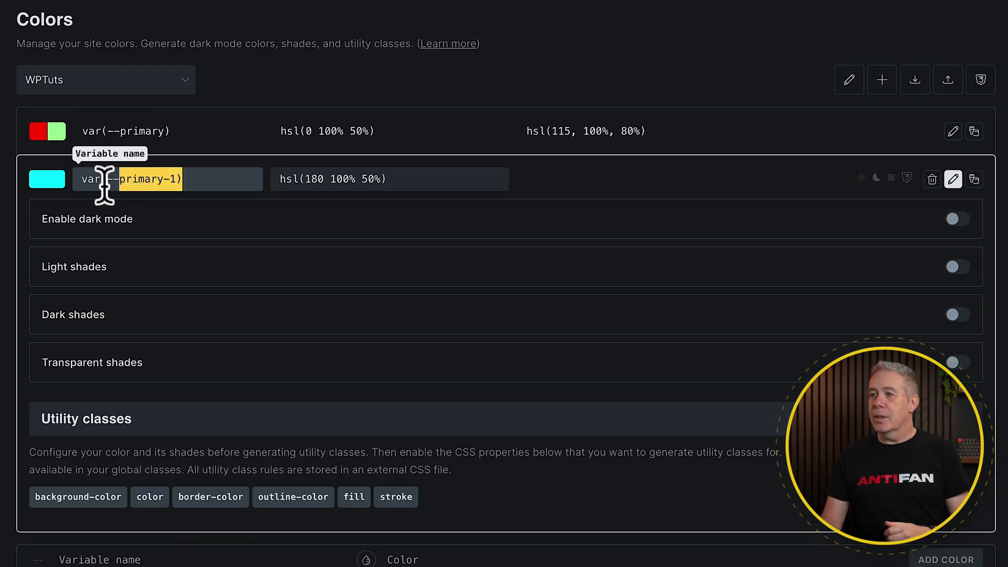
double_click(132, 180)
text(complementary)
key(Delete)
key(Delete)
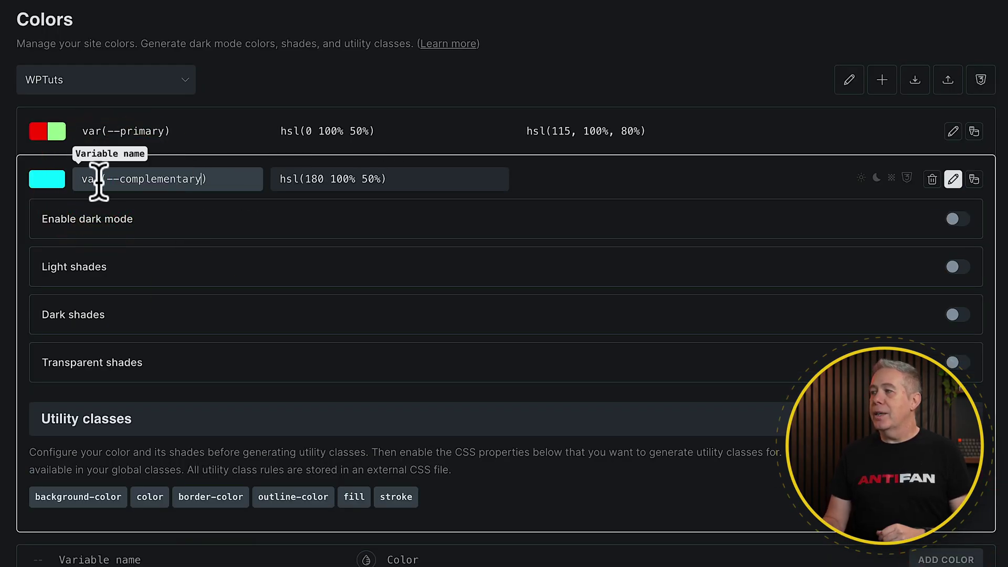
click(958, 219)
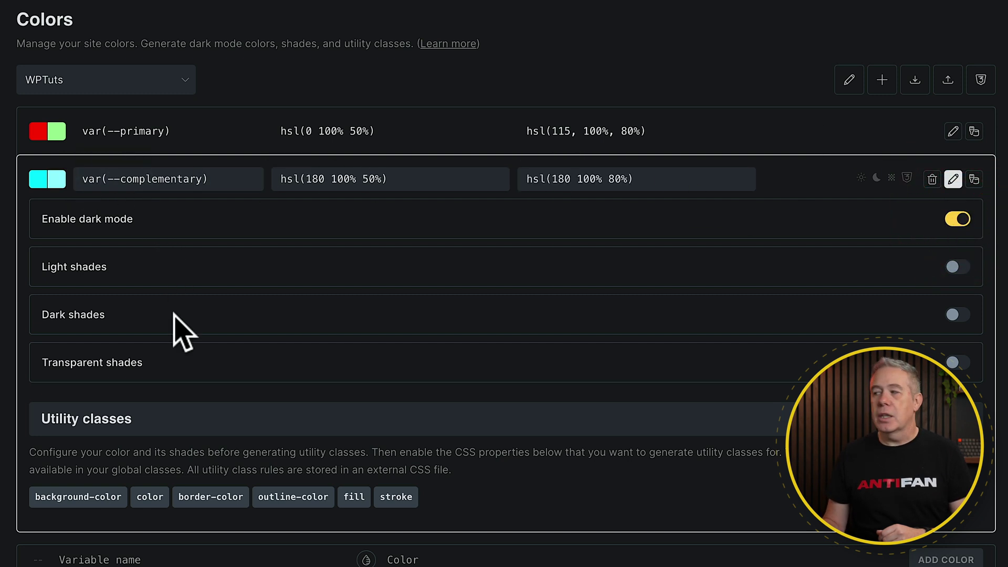
Step: Delete the complementary color from the WPTuts palette
click(934, 180)
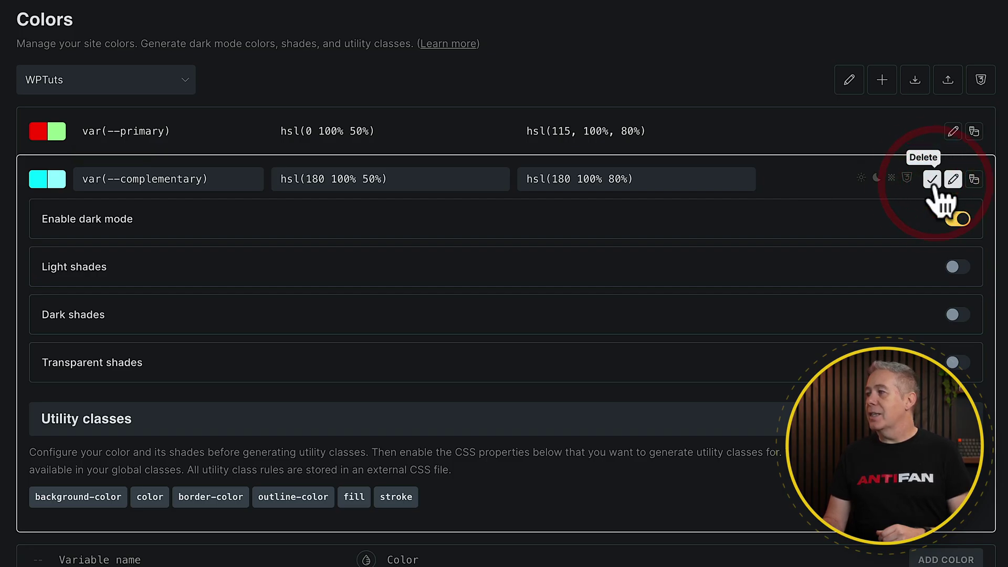
click(933, 181)
Step: Enable utility classes for the primary color's background-color, border-color and stroke properties
mouse_move(827, 124)
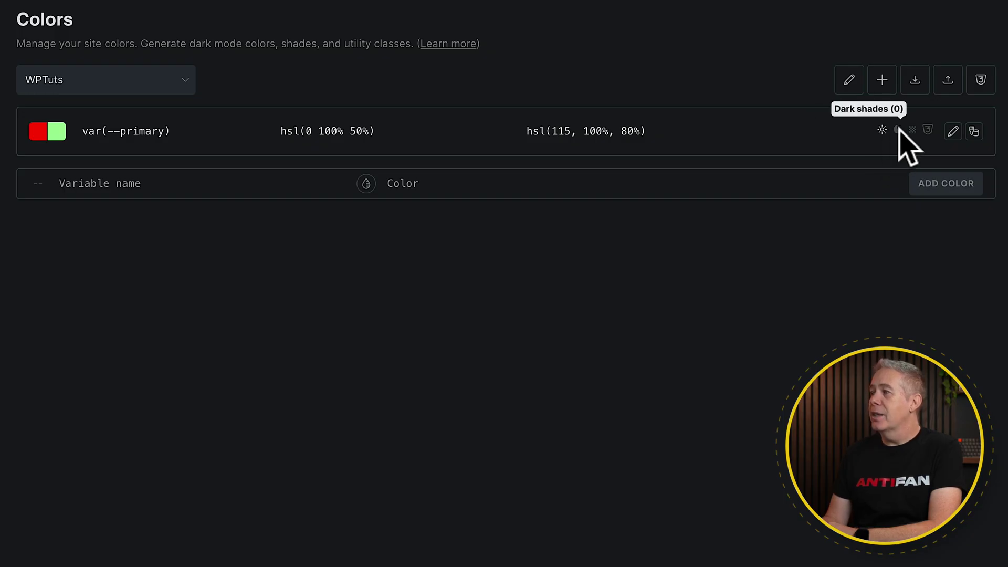
click(953, 131)
scroll(766, 413, down, 1)
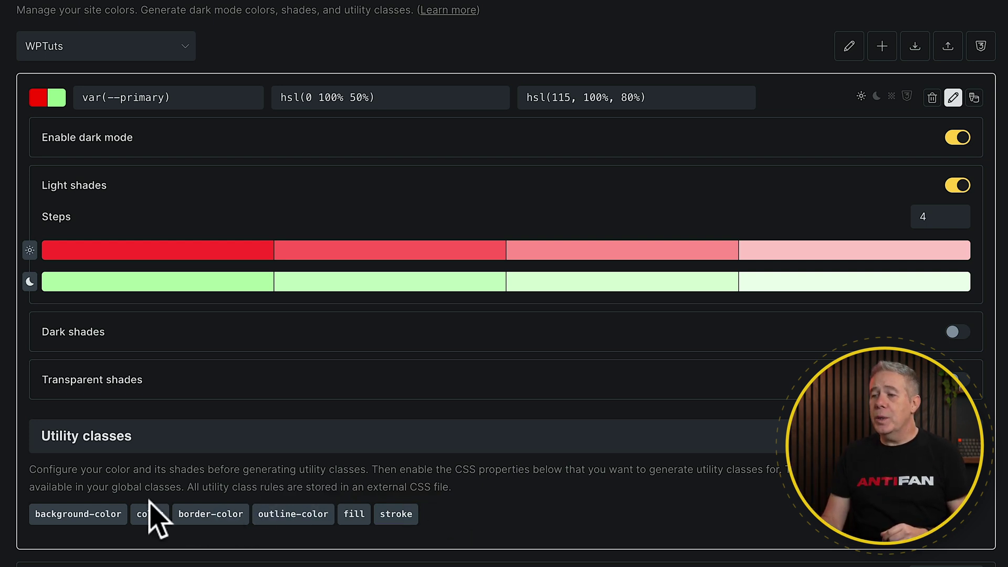
click(103, 509)
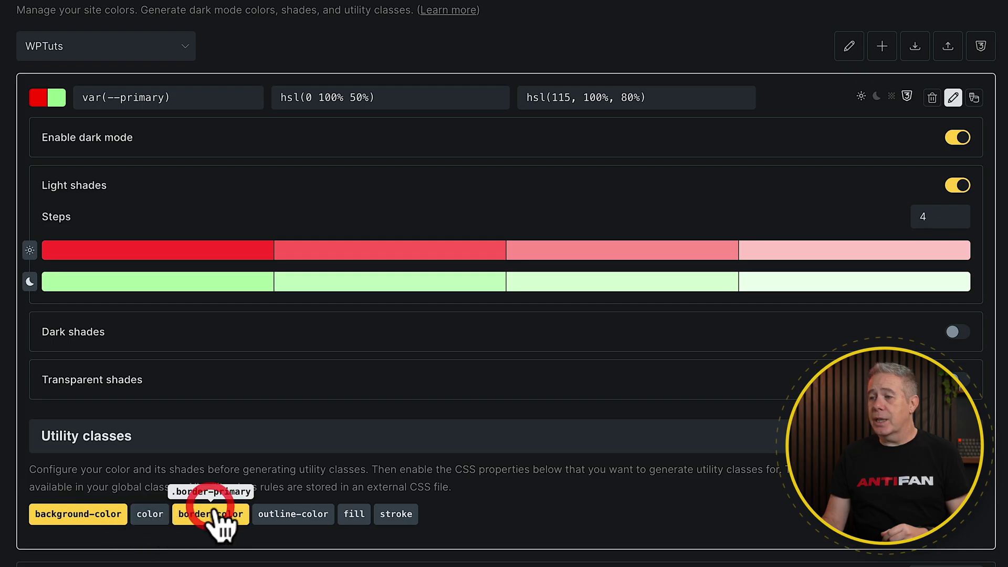
click(397, 516)
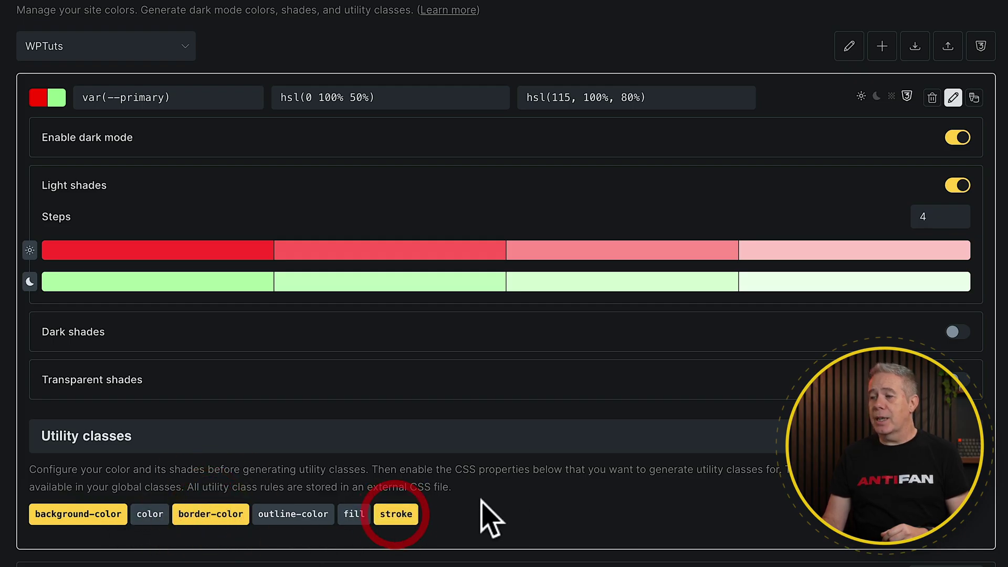
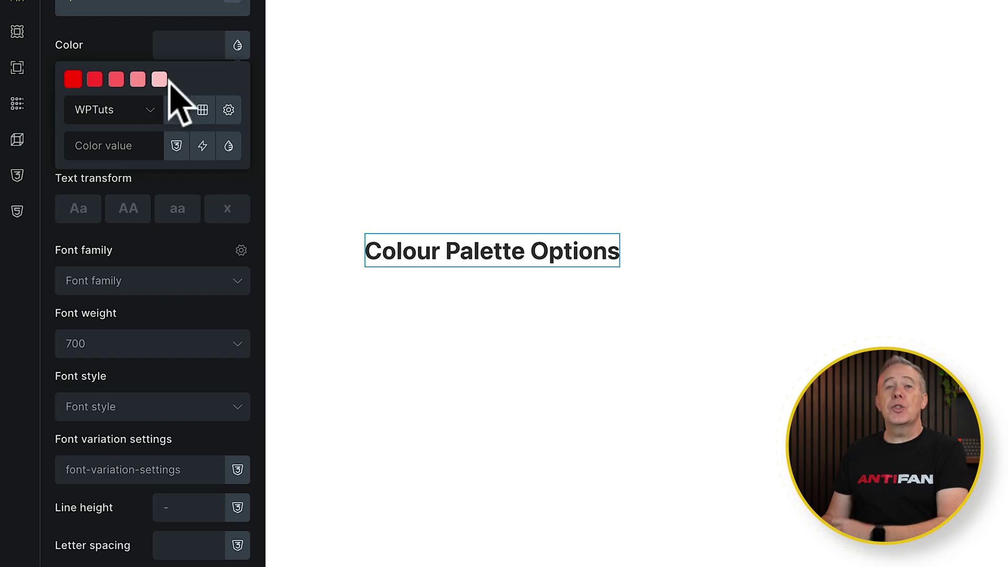
Step: Switch the heading's color palette to the list layout and open the color palette manager
click(203, 111)
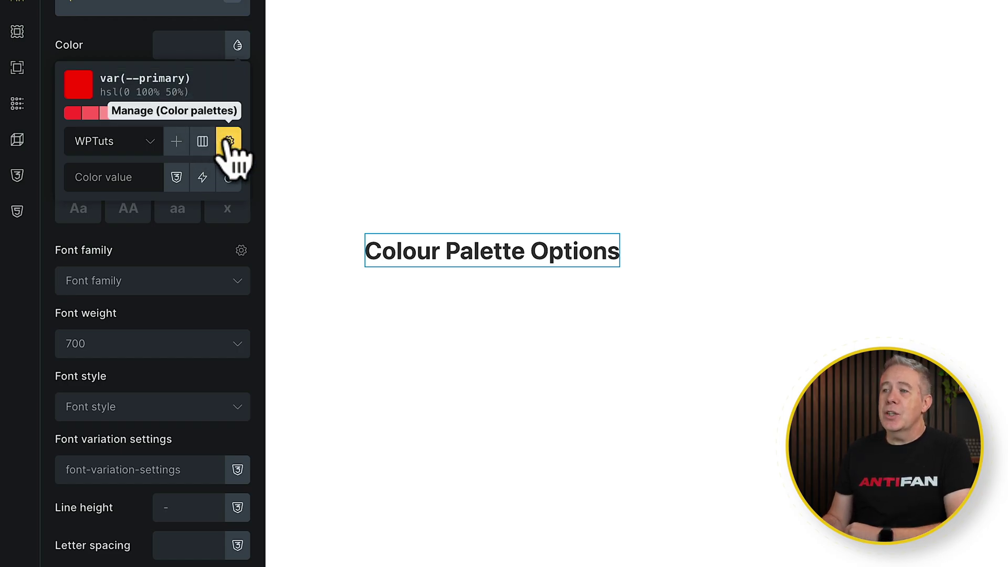
click(229, 141)
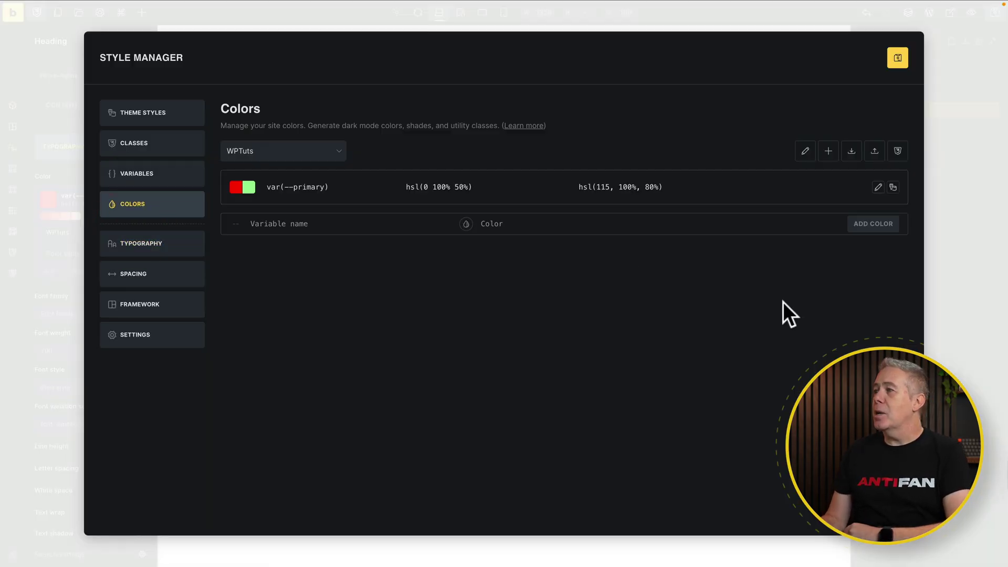
Step: Generate the split complementary harmony colors from the primary color, save the styles and return to the heading
click(894, 188)
click(842, 230)
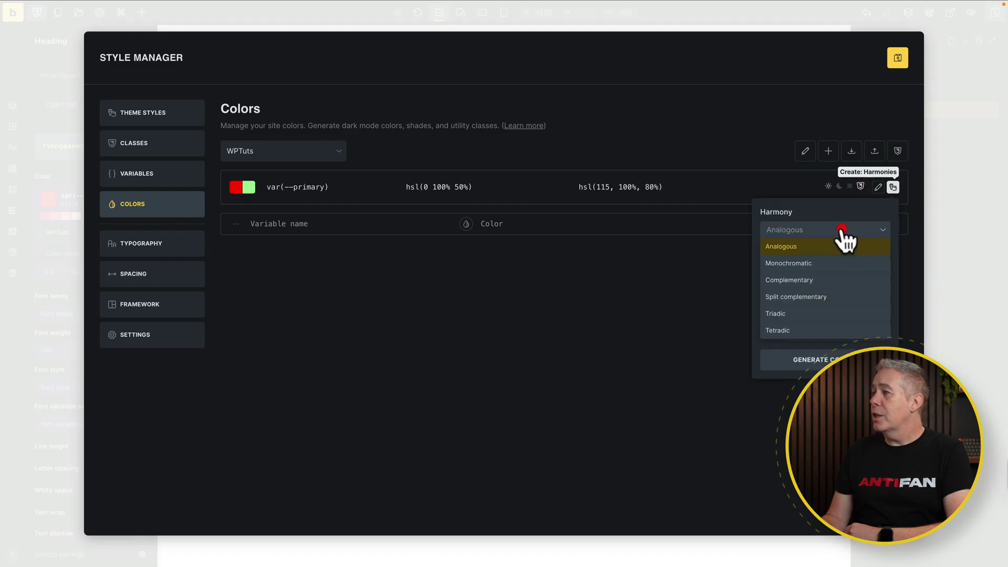
click(819, 297)
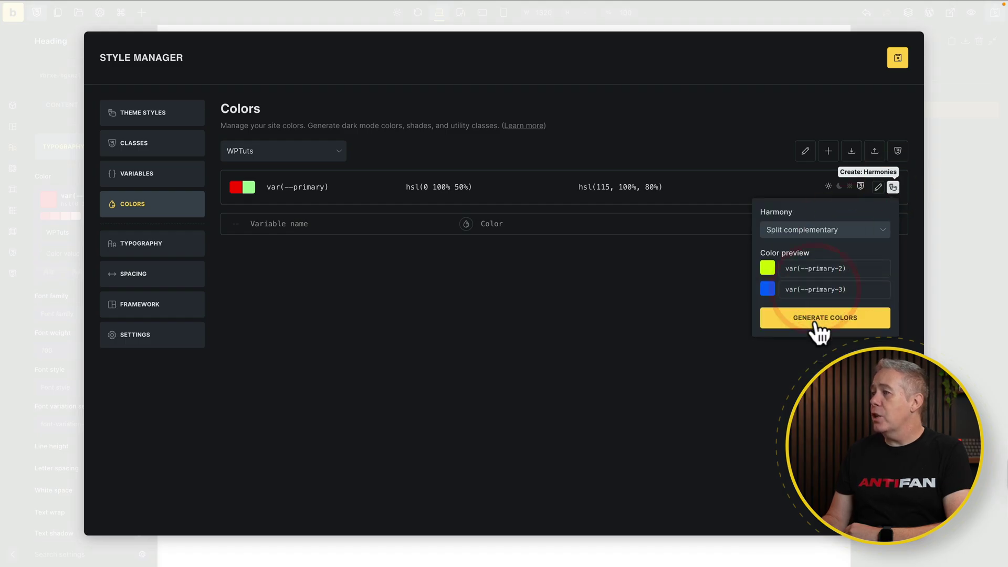
click(815, 320)
click(897, 59)
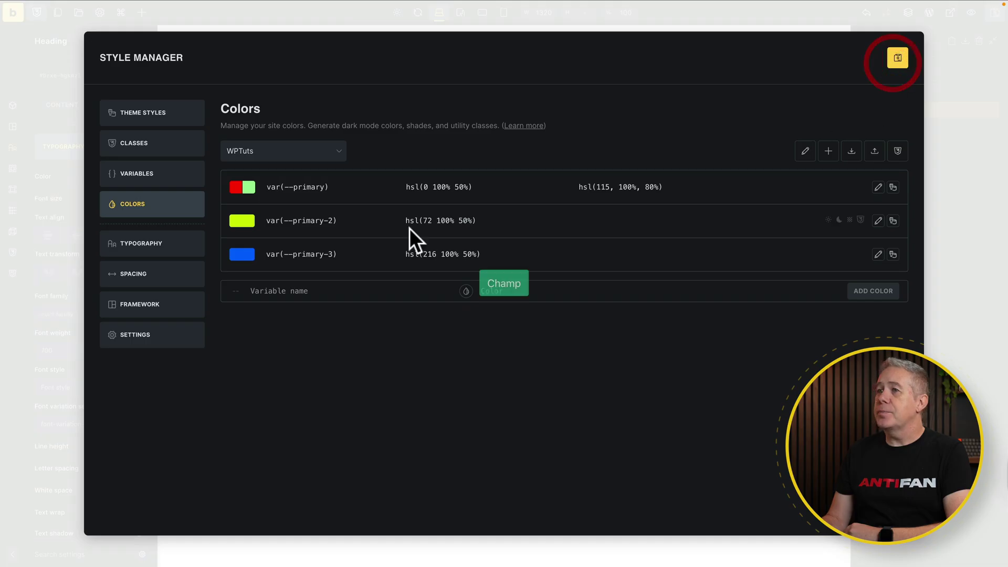
click(42, 160)
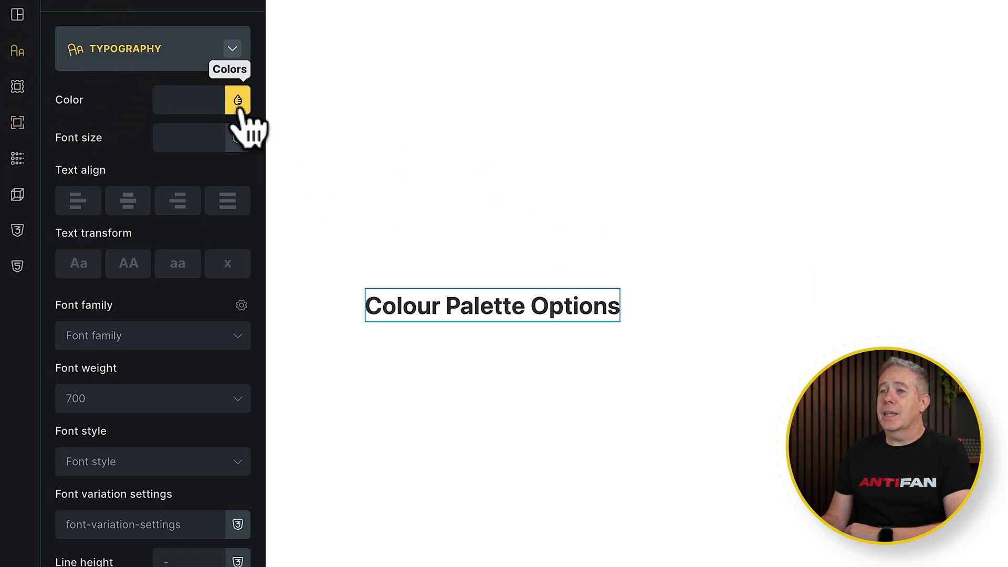
Step: Switch the heading's text color palette to the grid layout and check the Default palette before returning to WPTuts
click(238, 100)
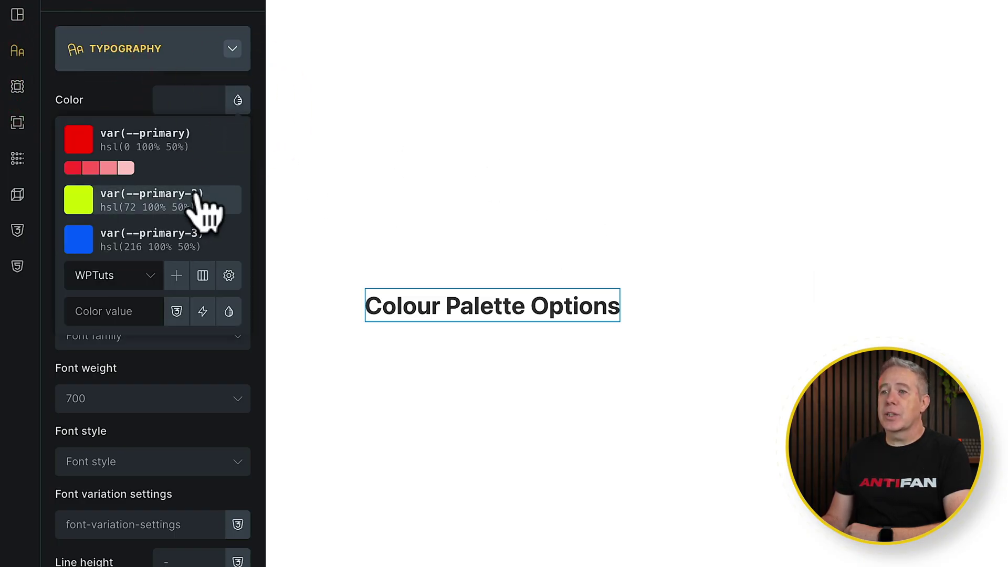
click(202, 275)
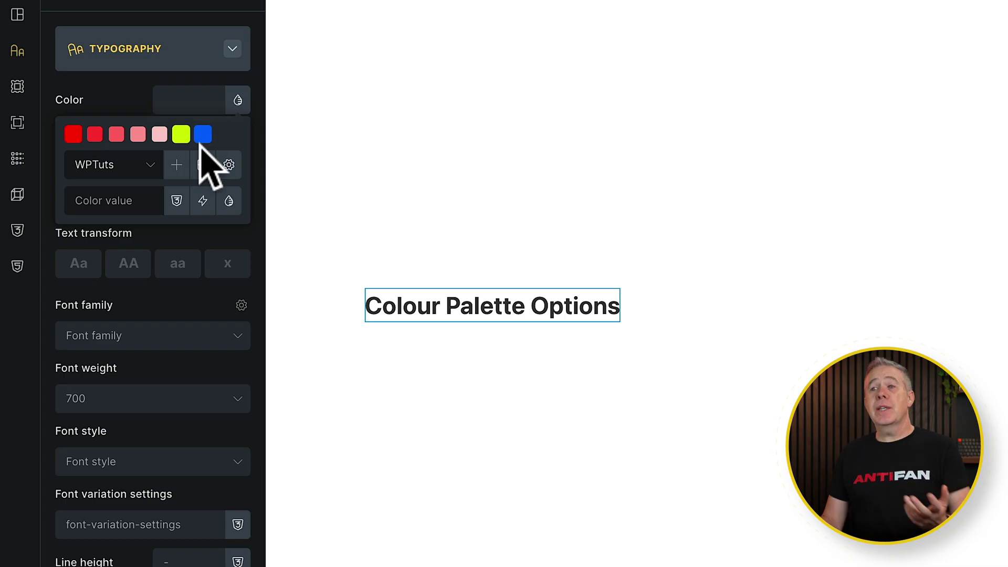
click(150, 164)
click(134, 197)
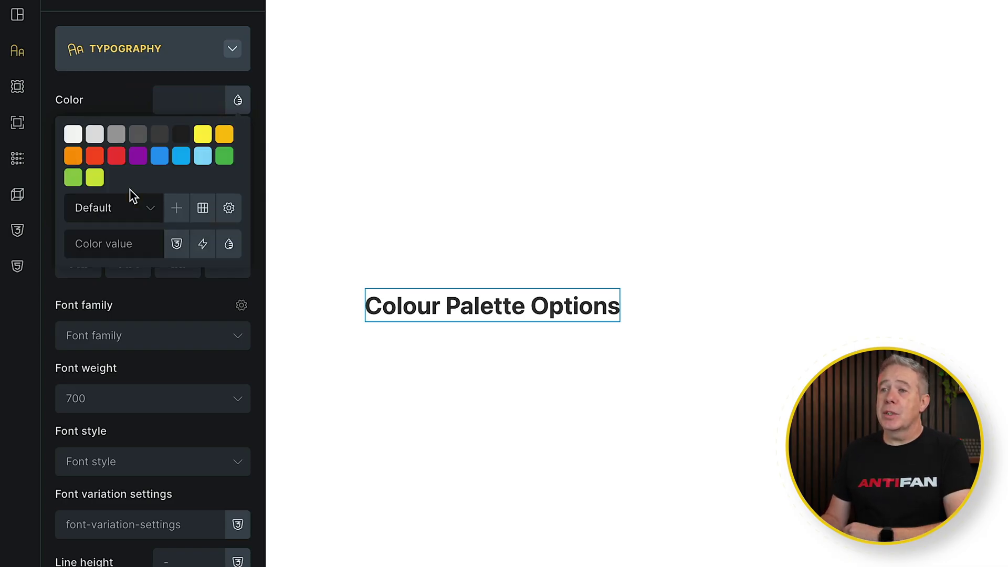
click(205, 209)
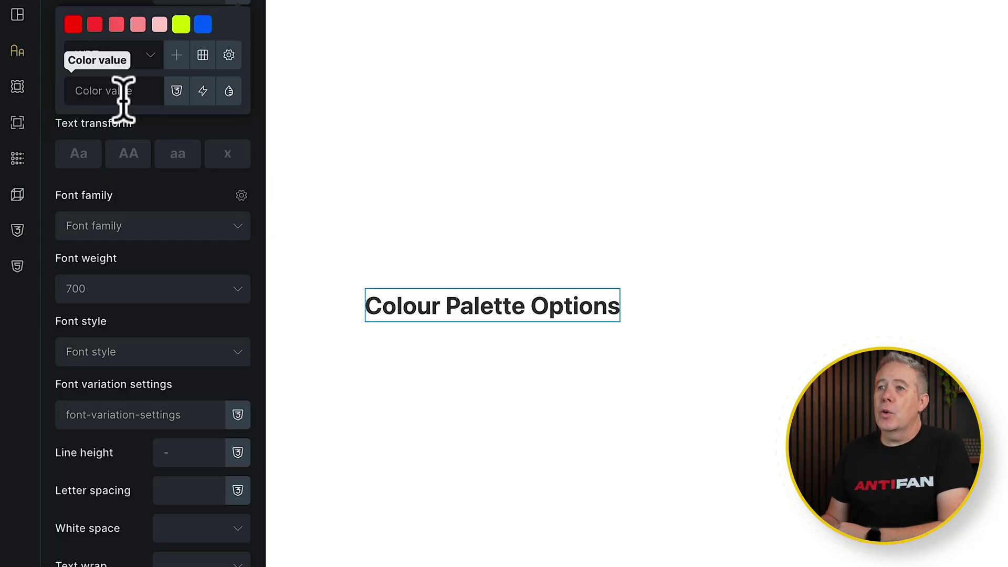
Step: Check the CSS variable list for the heading's text color and pick a custom yellow with hue 46 and 100% saturation
click(178, 91)
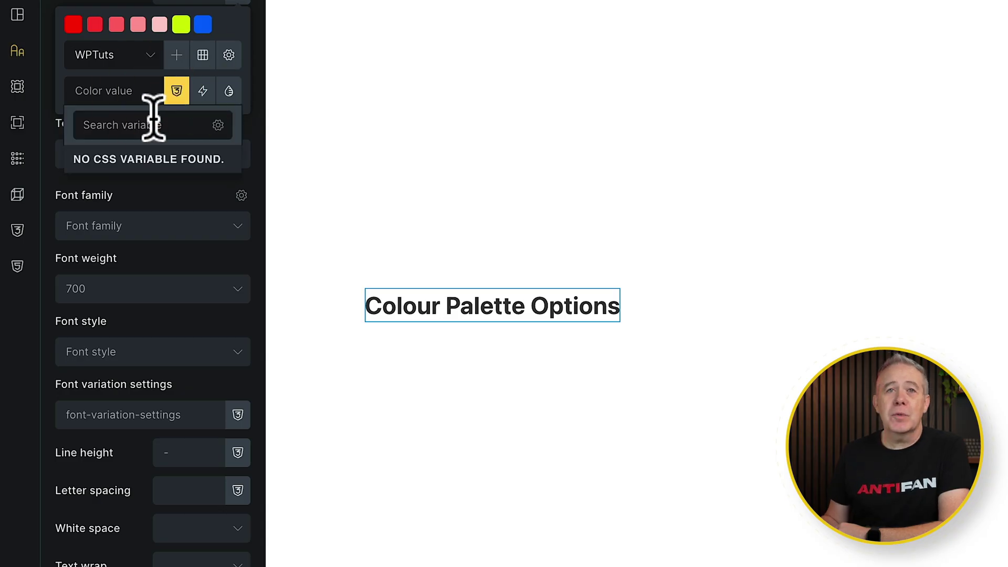
click(171, 90)
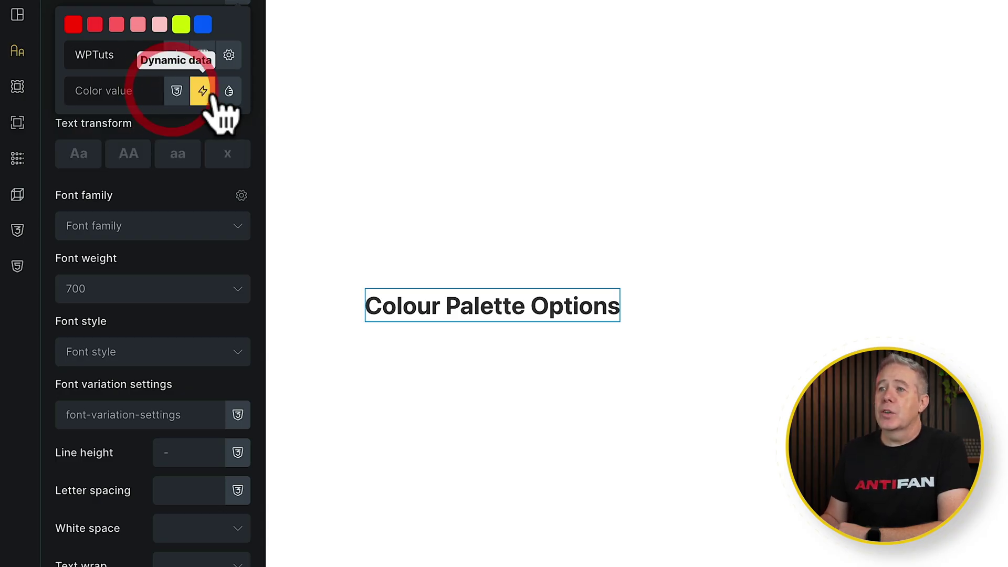
click(229, 92)
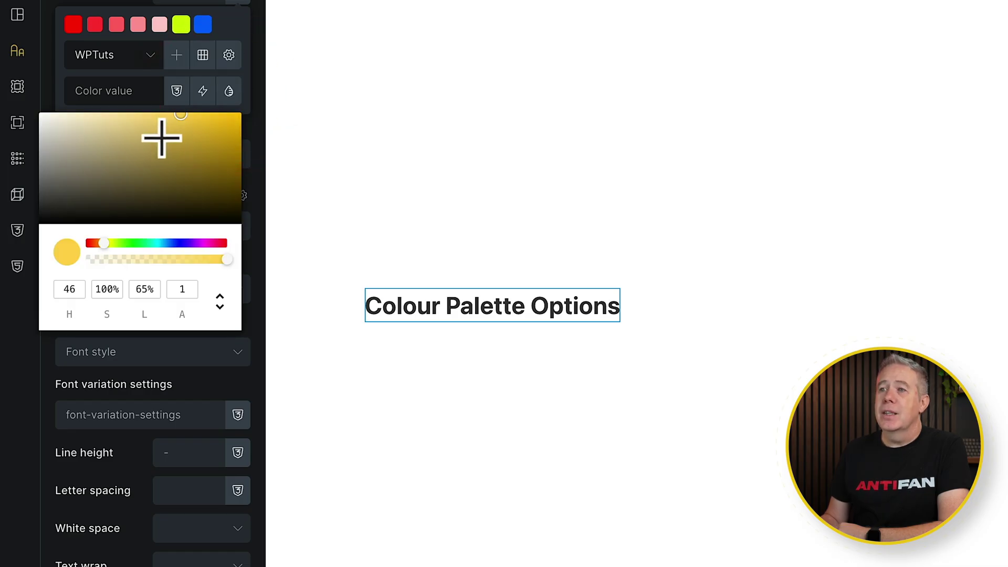
click(189, 138)
mouse_move(189, 138)
mouse_down()
mouse_move(225, 139)
mouse_move(237, 108)
mouse_up()
click(228, 92)
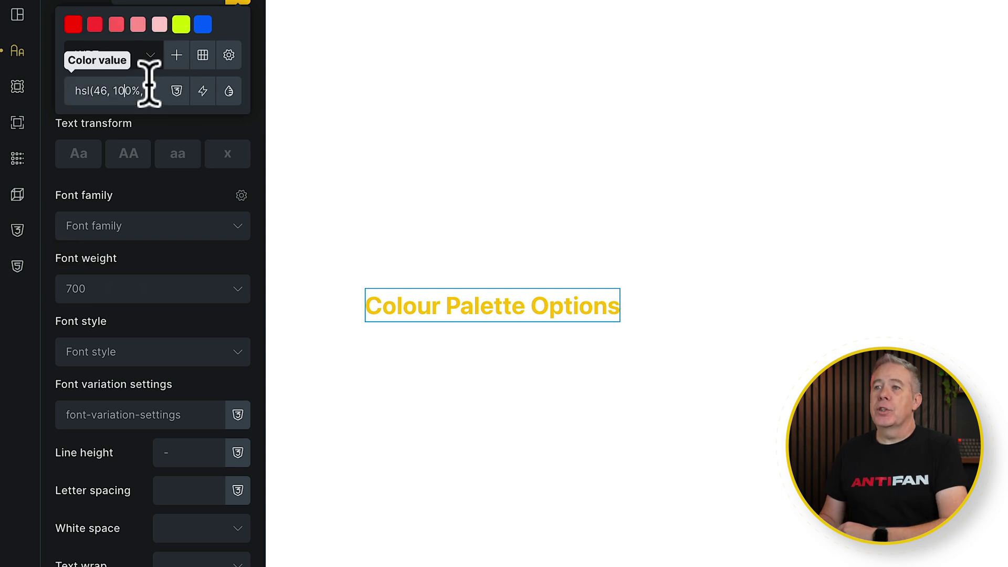
Step: Add the custom yellow to the WPTuts palette with the variable name Secondary
click(177, 54)
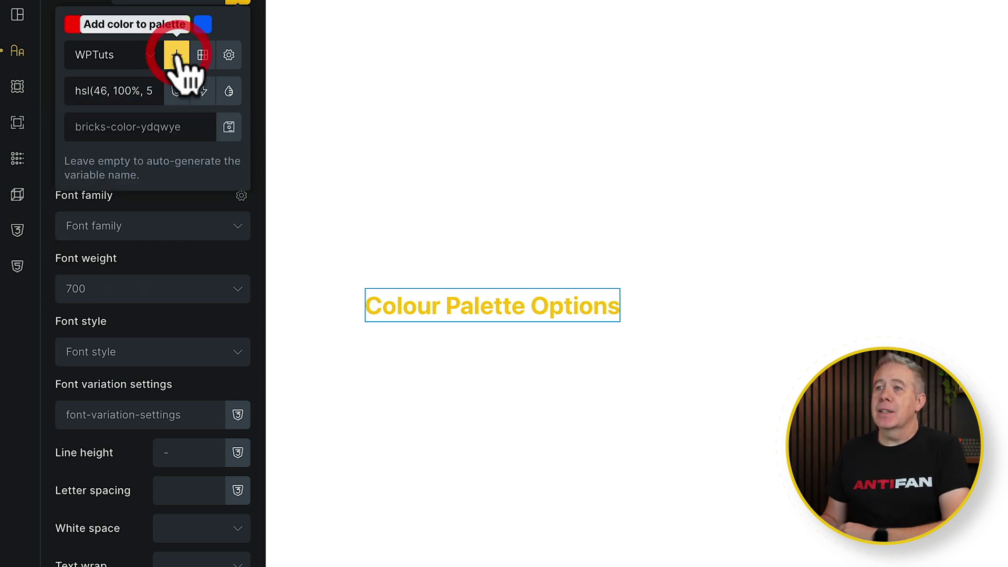
text(Secondary)
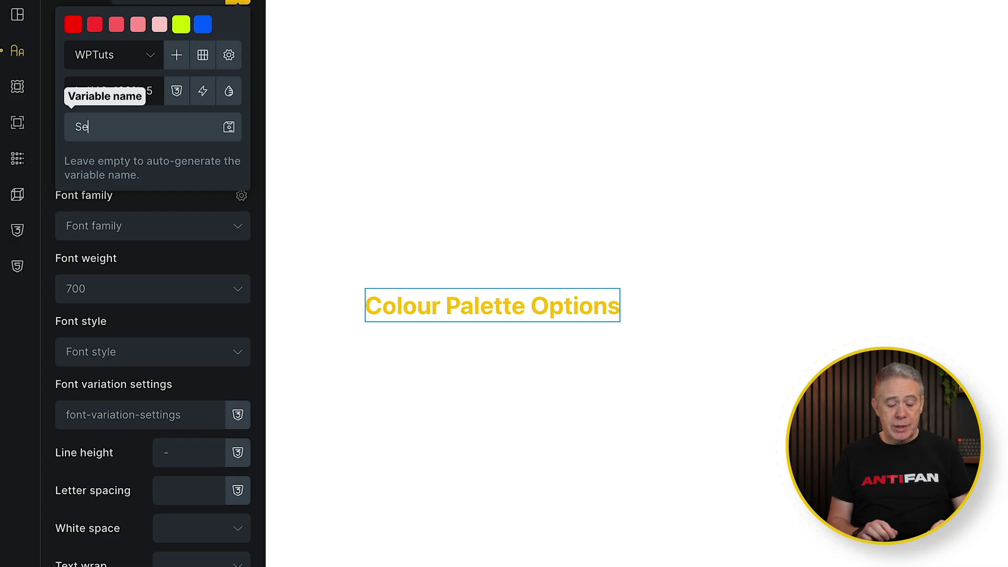
click(229, 126)
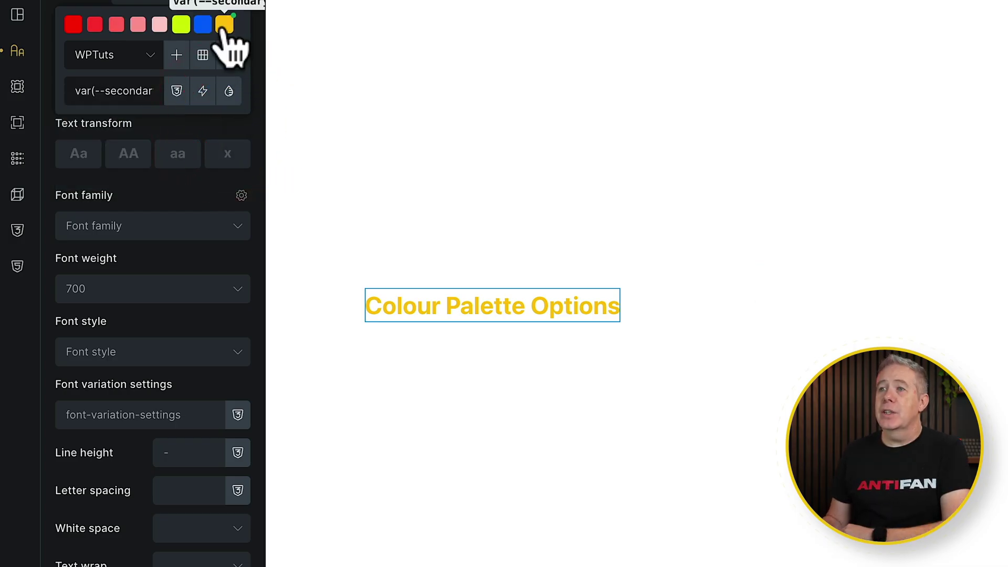
Step: Apply the primary, primary-l-3, primary-2 and primary-3 palette colors to the heading text in turn
click(73, 25)
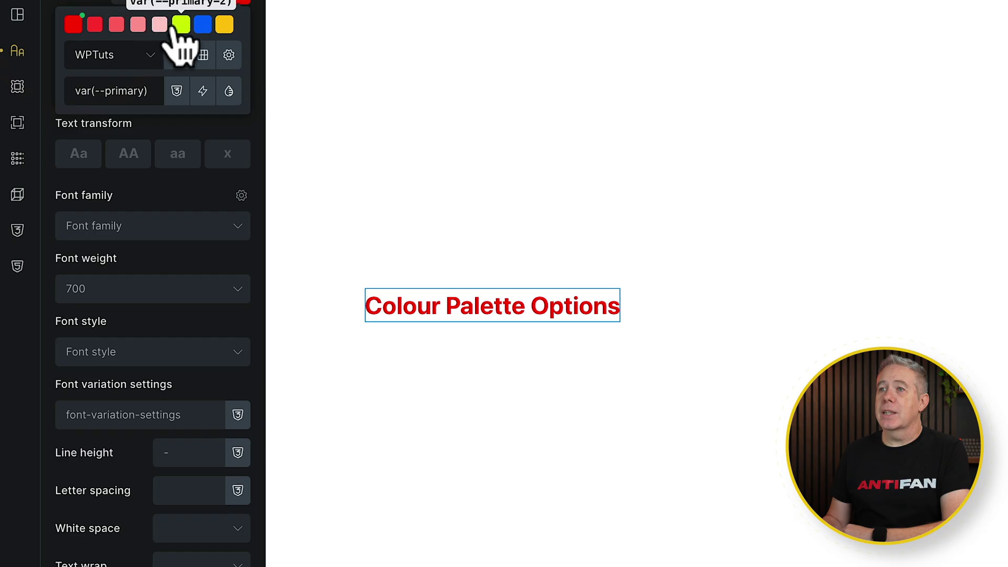
click(137, 24)
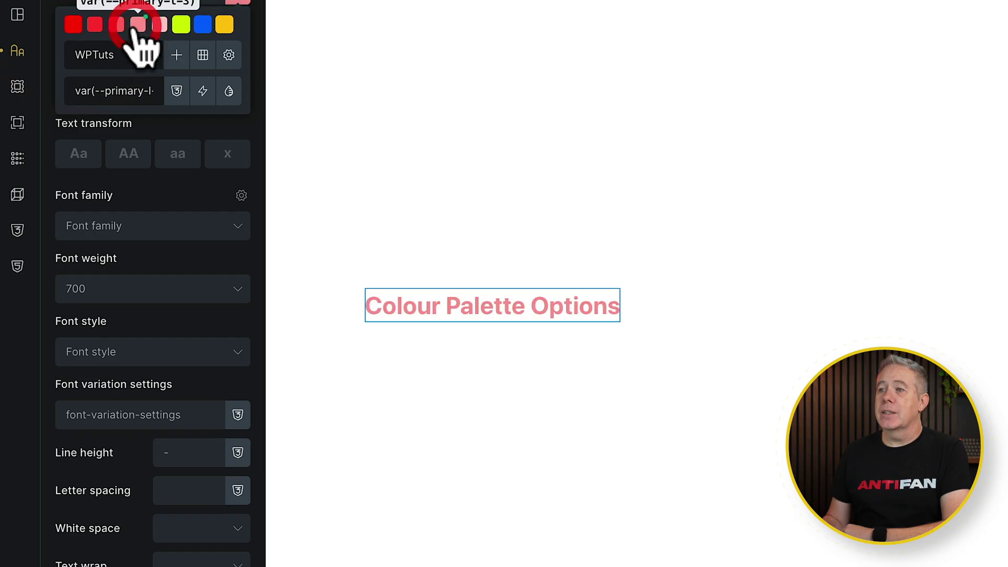
click(181, 24)
click(203, 25)
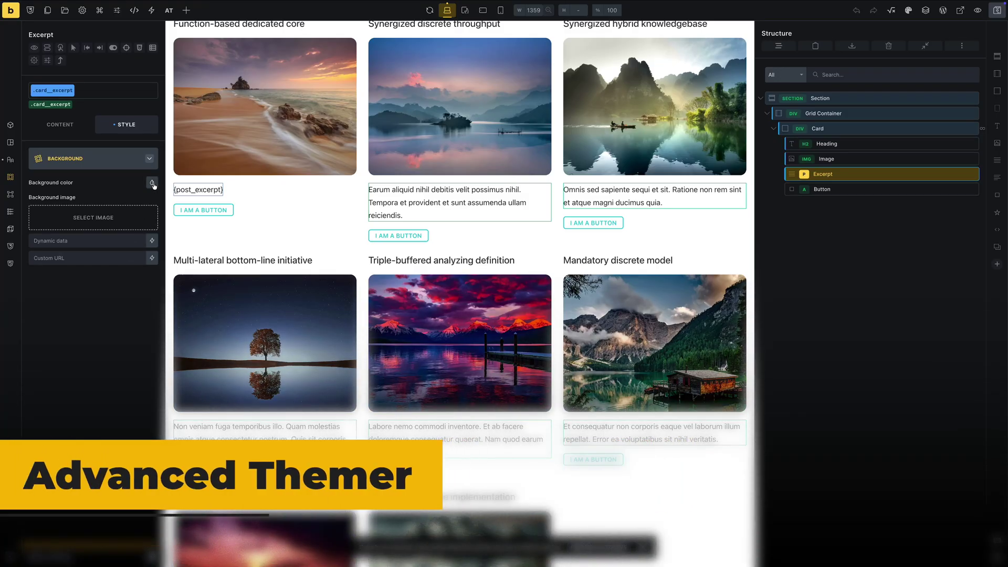
Step: Open the CSS variable colors for the card excerpt's background and look through the AT Framework palettes
click(153, 184)
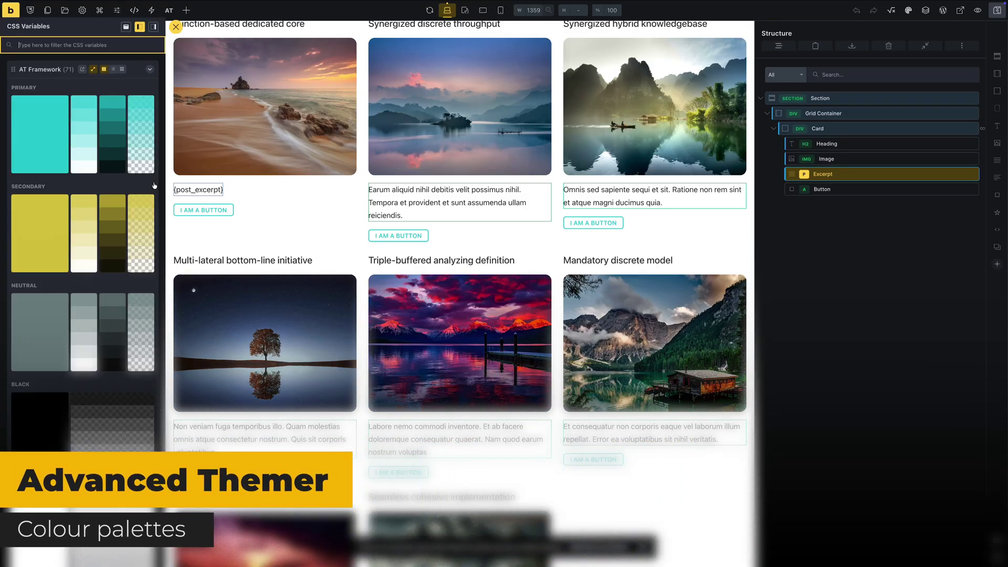
scroll(138, 215, down, 4)
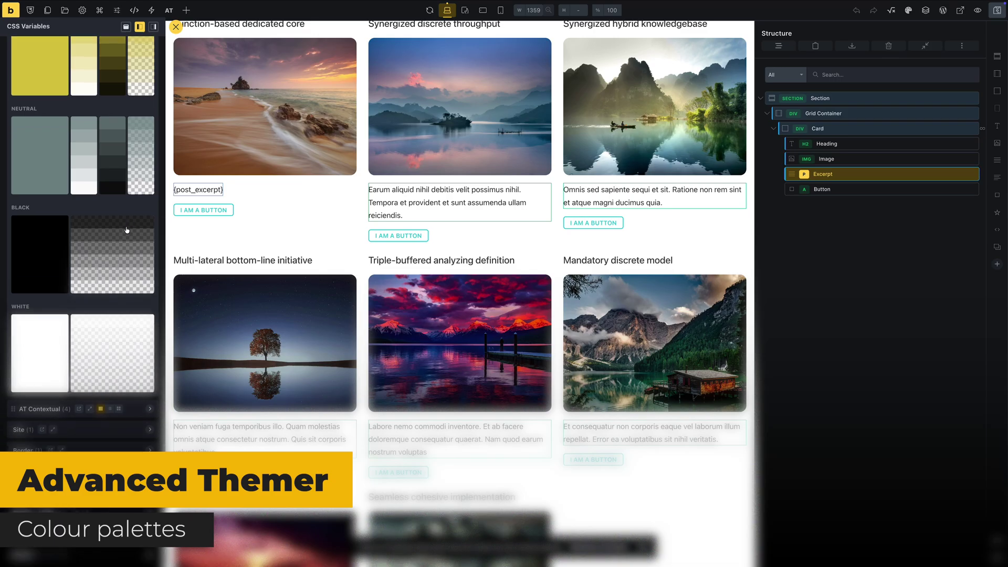
scroll(127, 230, up, 4)
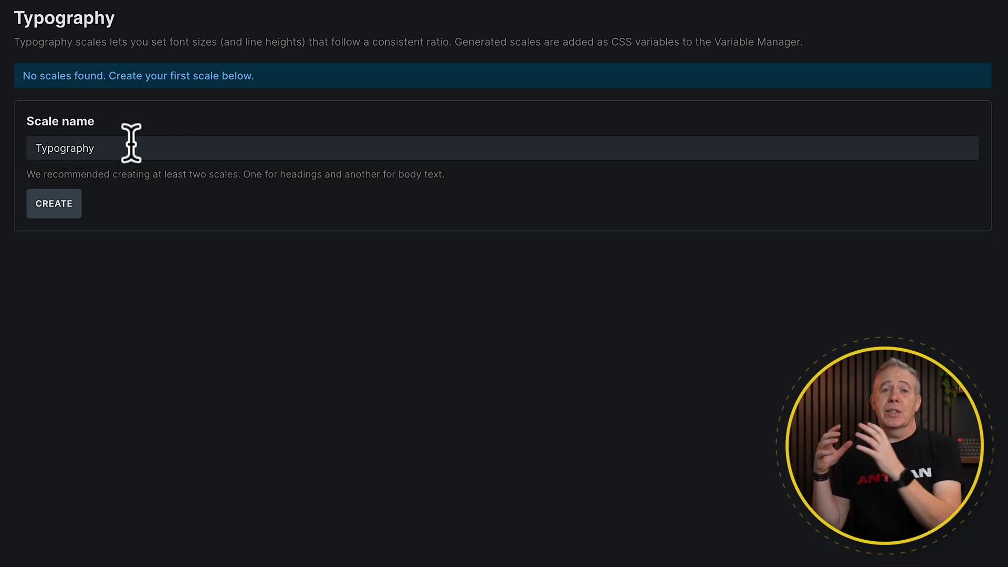
Step: Create the first typography scale with the name Body Text
drag(125, 146, 36, 149)
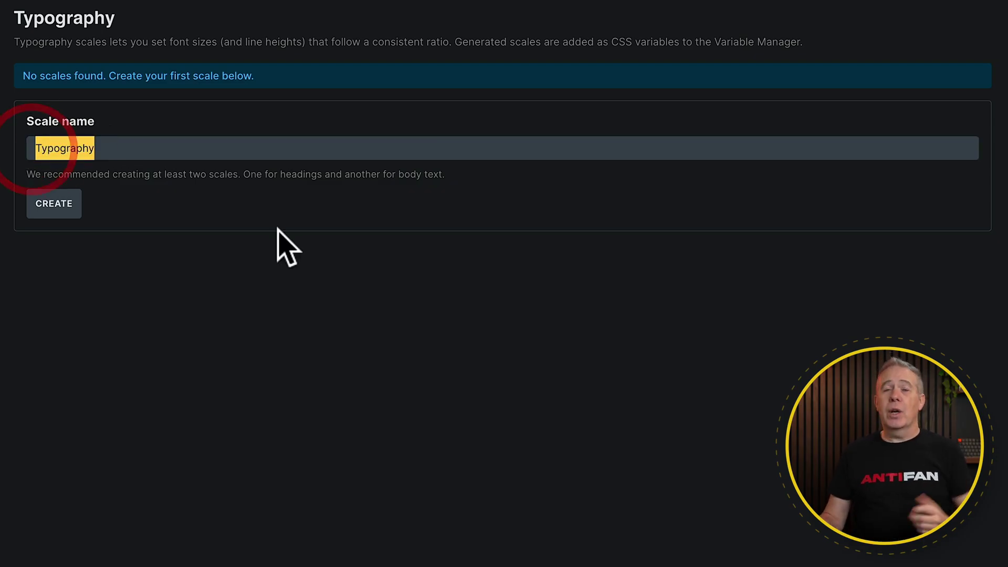
text(Body Text)
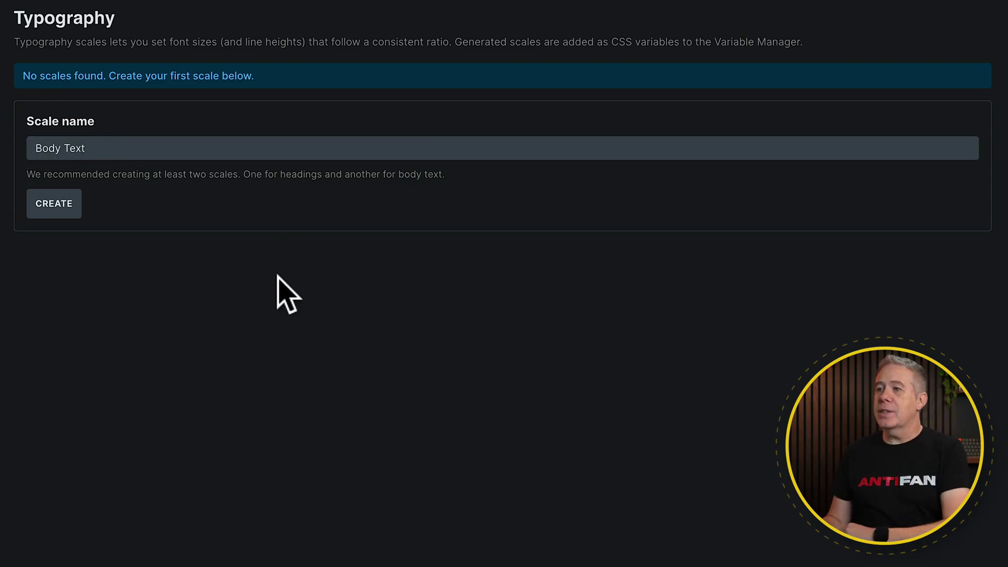
click(47, 212)
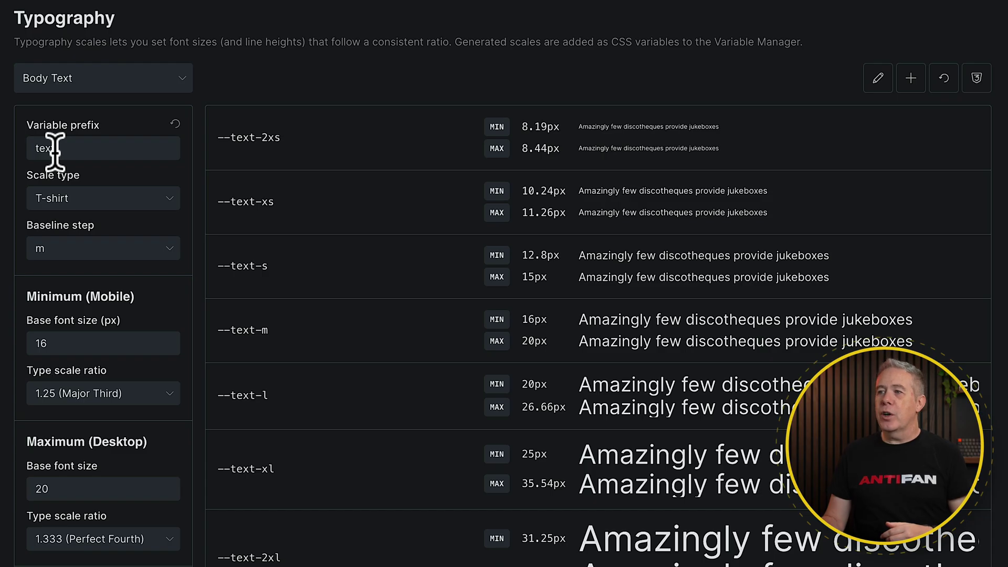
Step: Try body- as the variable prefix of the Body Text scale and restore the prefix to text-
drag(56, 150, 27, 148)
text(bo)
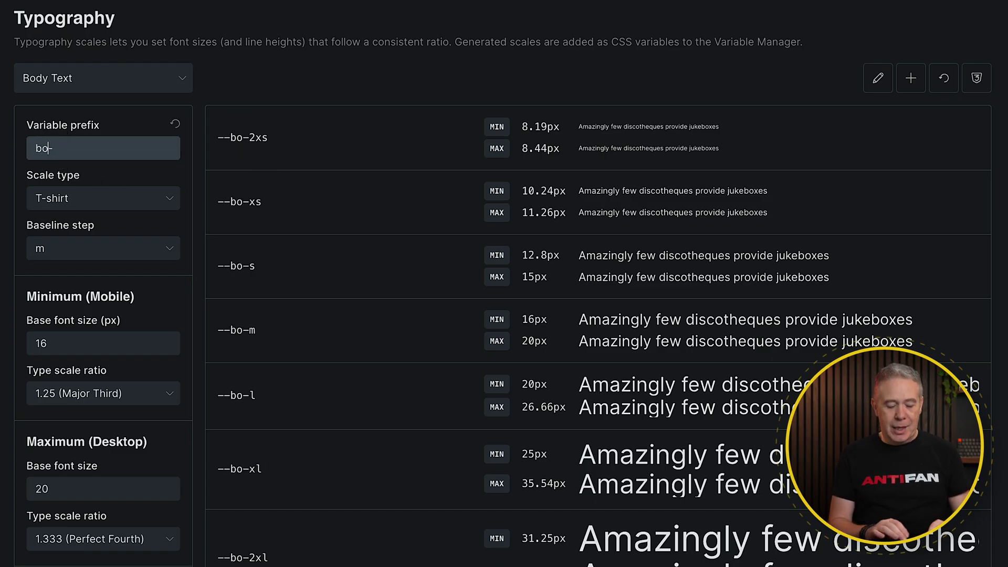
text(dy)
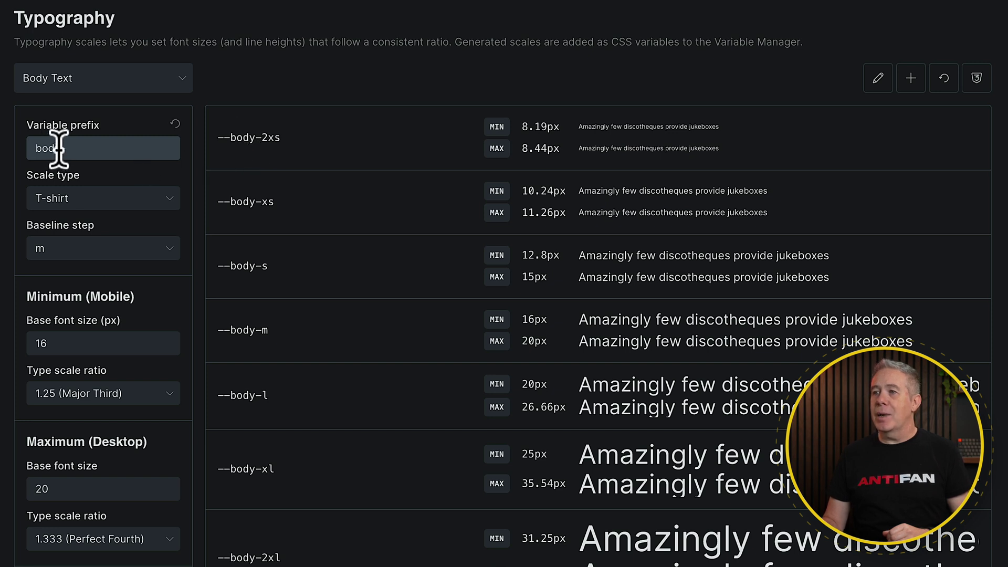
drag(59, 148, 29, 151)
text(text-)
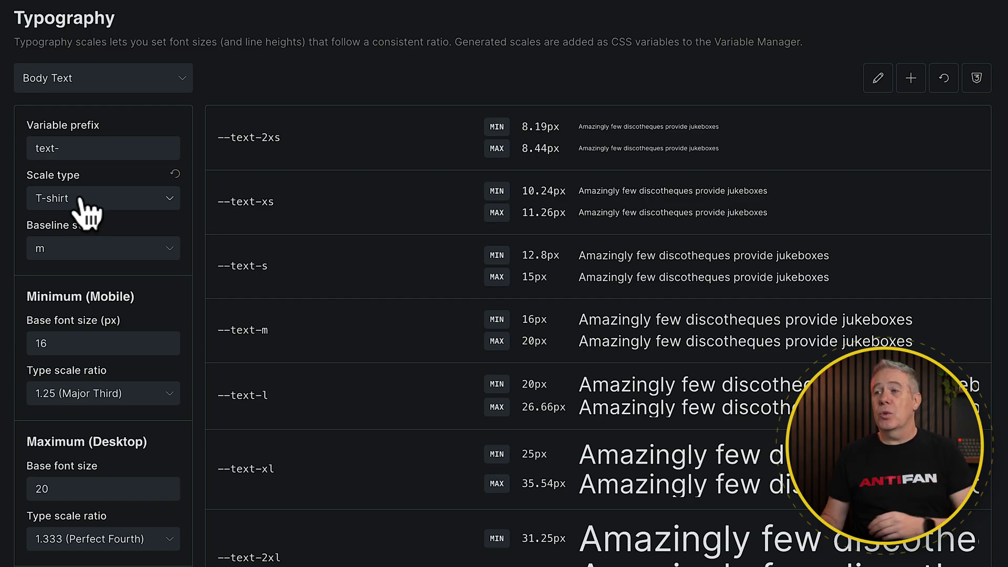
Step: Try the Numeric and Custom scale types for the Body Text scale and switch back to T-shirt
click(84, 203)
click(79, 226)
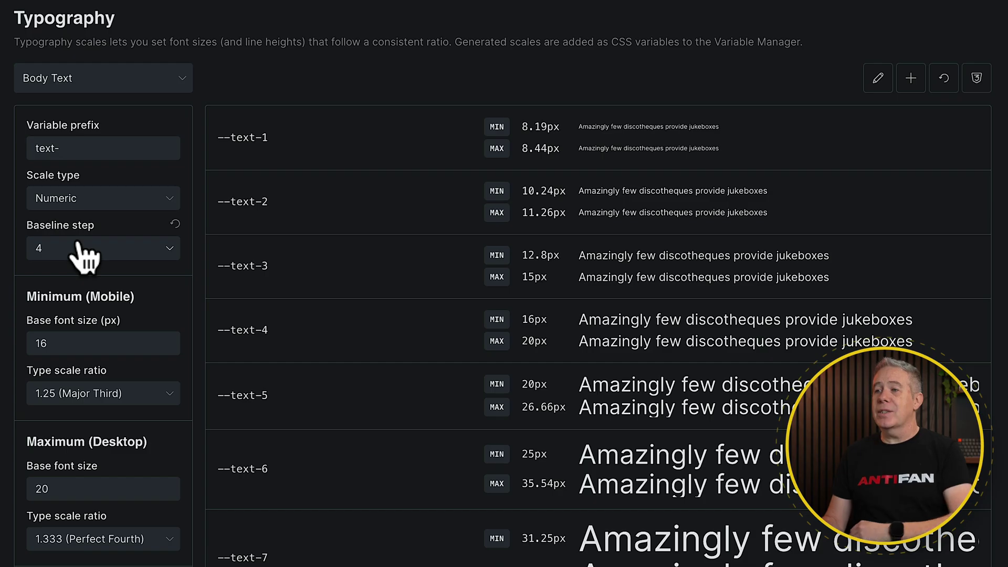
click(84, 200)
click(76, 267)
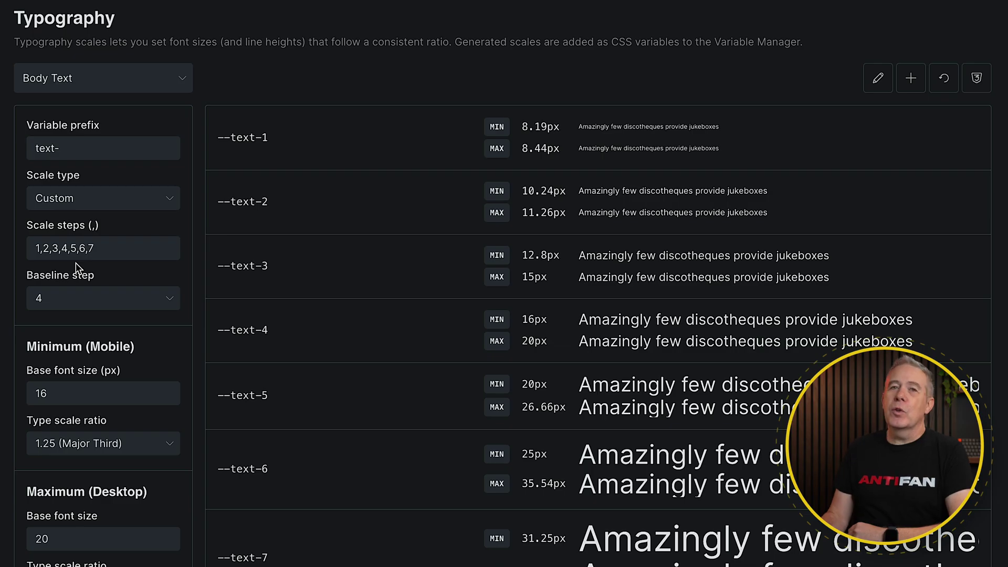
click(170, 198)
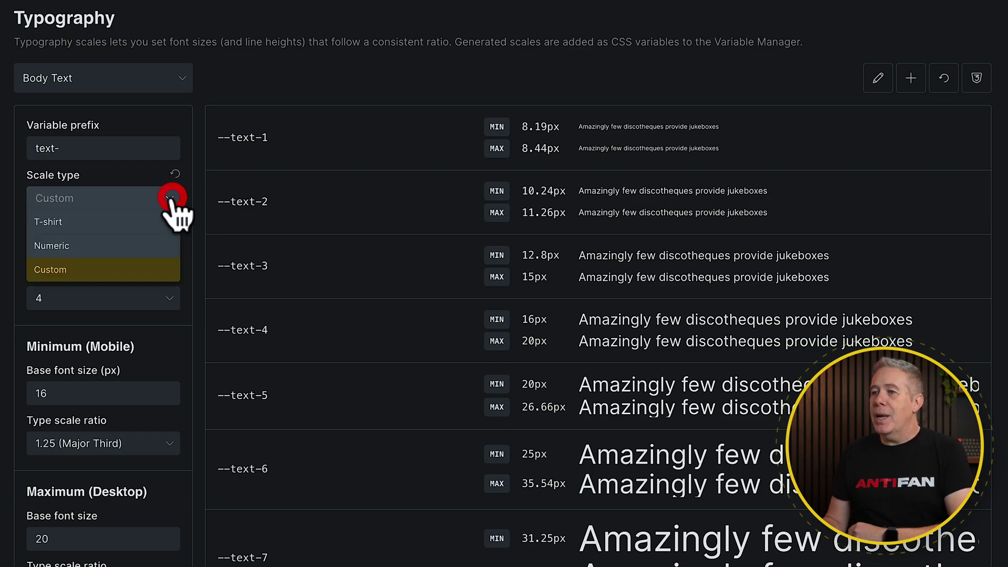
click(124, 221)
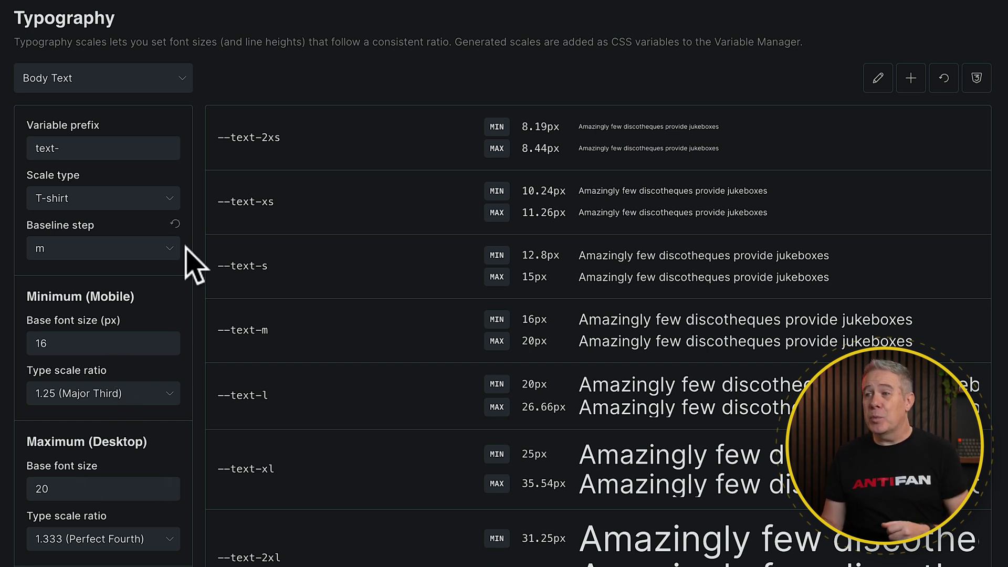
Step: Check the baseline step options, keep m, and review the Body Text scale's mobile and desktop font size settings
click(168, 251)
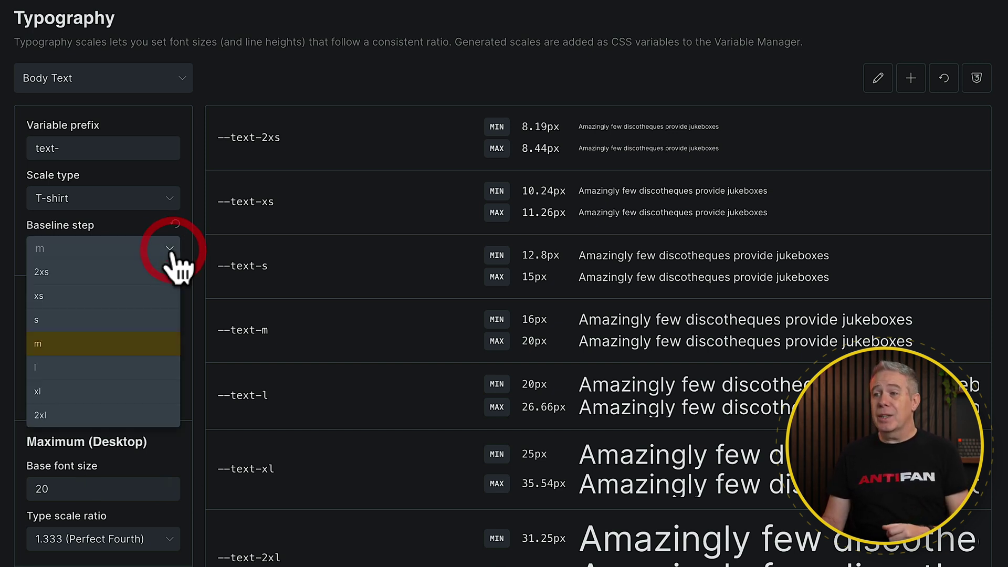
click(116, 347)
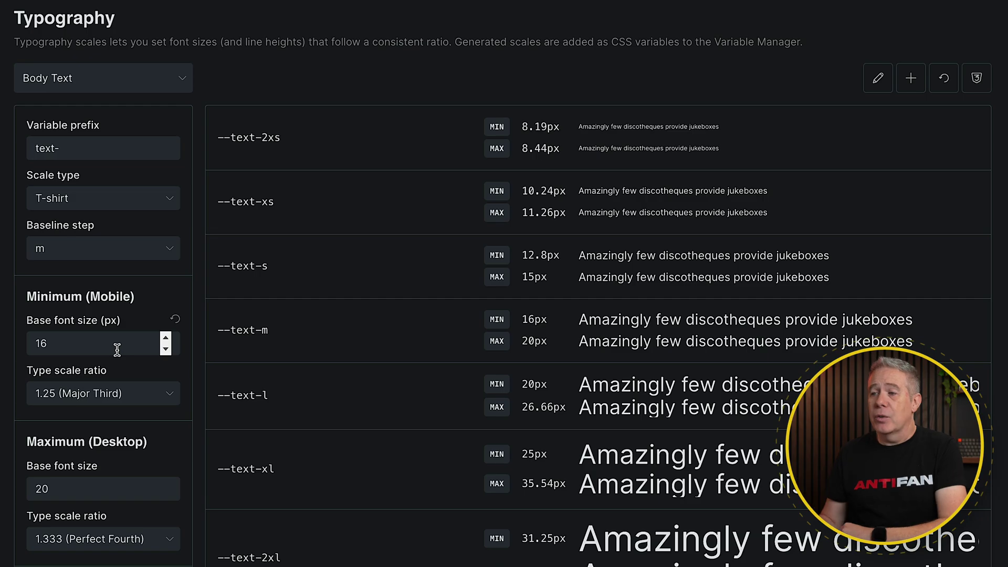
scroll(83, 331, down, 3)
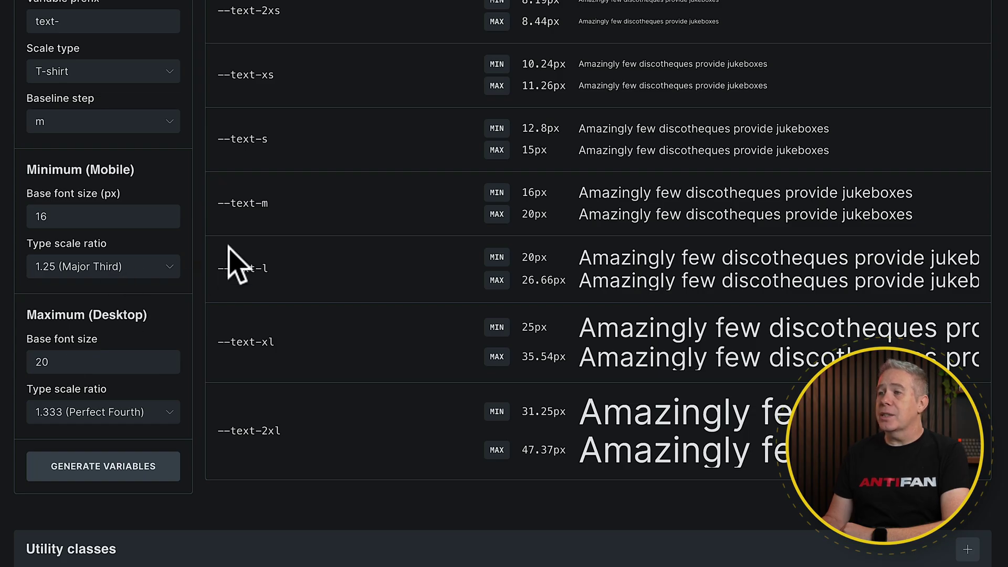
scroll(129, 247, up, 1)
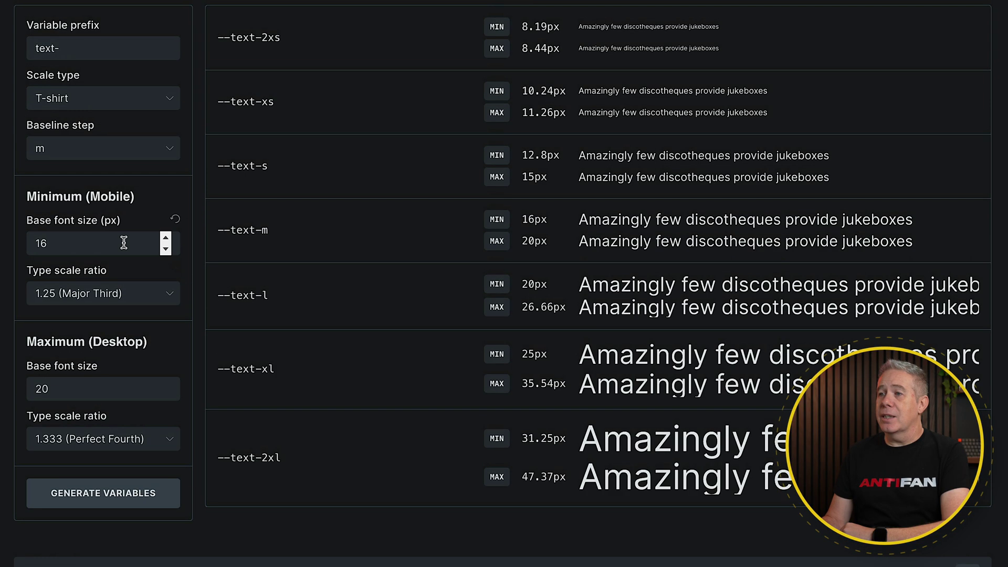
Step: Set the Body Text scale's base font size to 18 px for mobile and 24 px for desktop
click(74, 245)
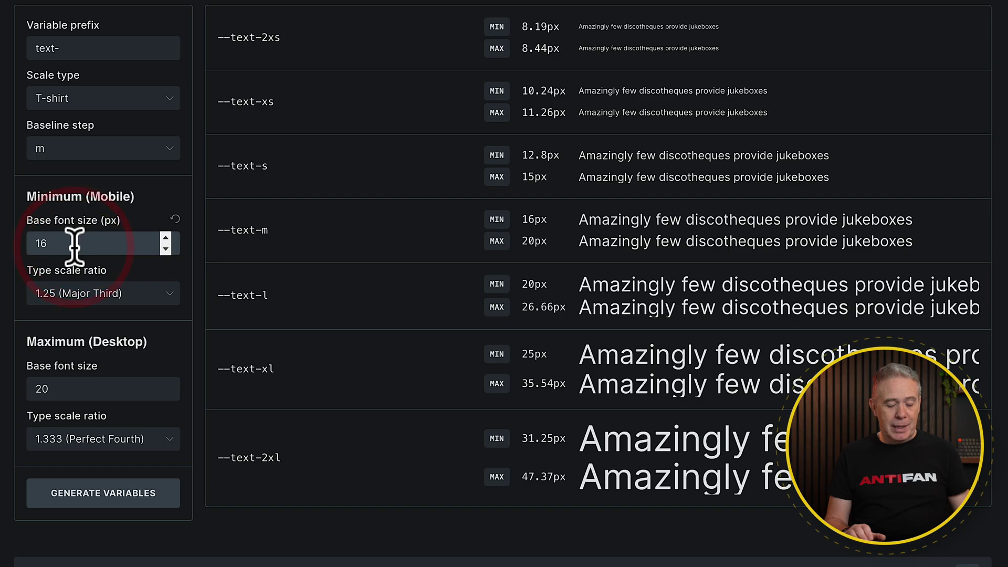
key(BackSpace)
text(8)
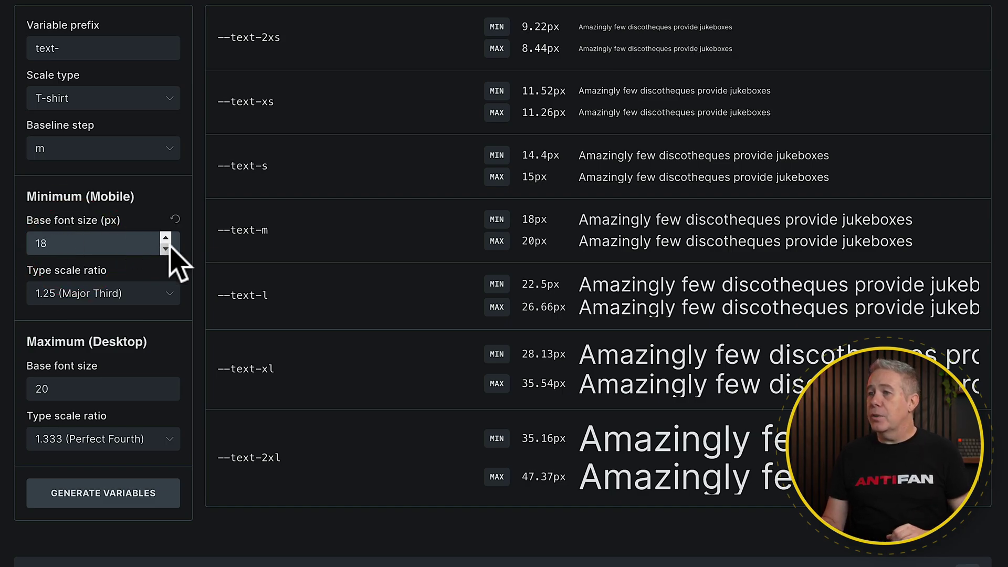
click(70, 386)
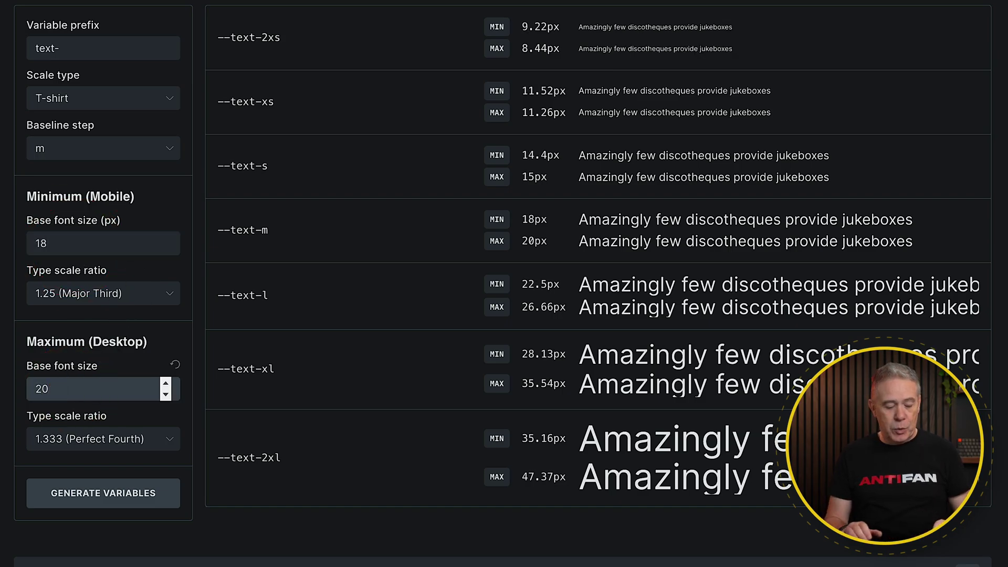
key(BackSpace)
text(4)
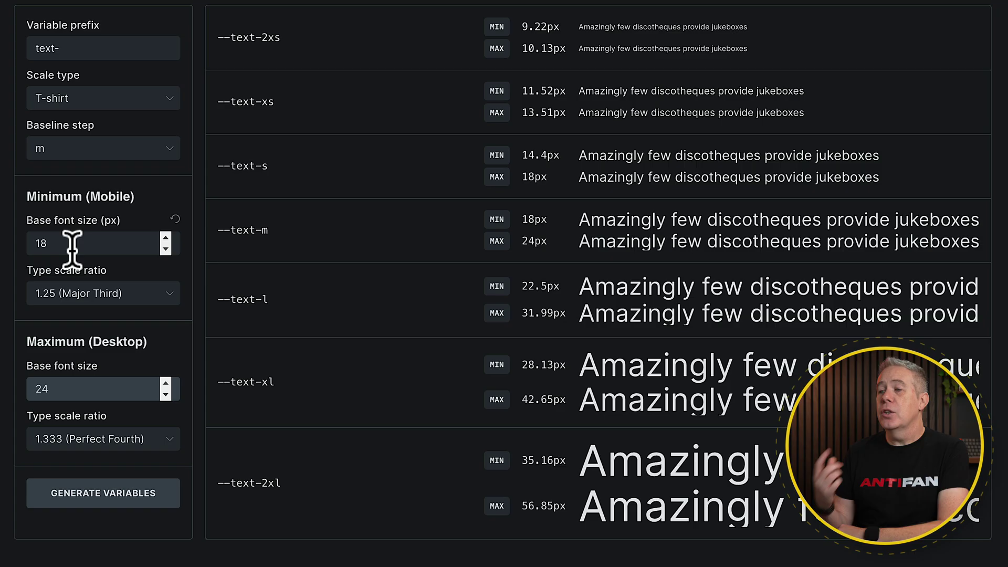
Step: Try the 2 (Octave) ratio for the Body Text scale's mobile sizes and restore 1.25 (Major Third)
click(133, 297)
click(133, 301)
click(132, 300)
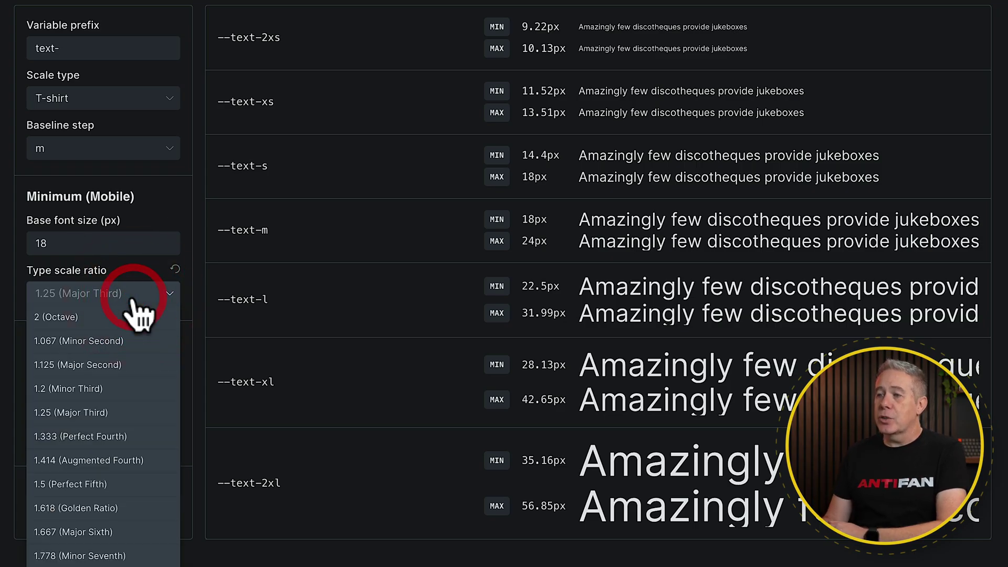
click(121, 313)
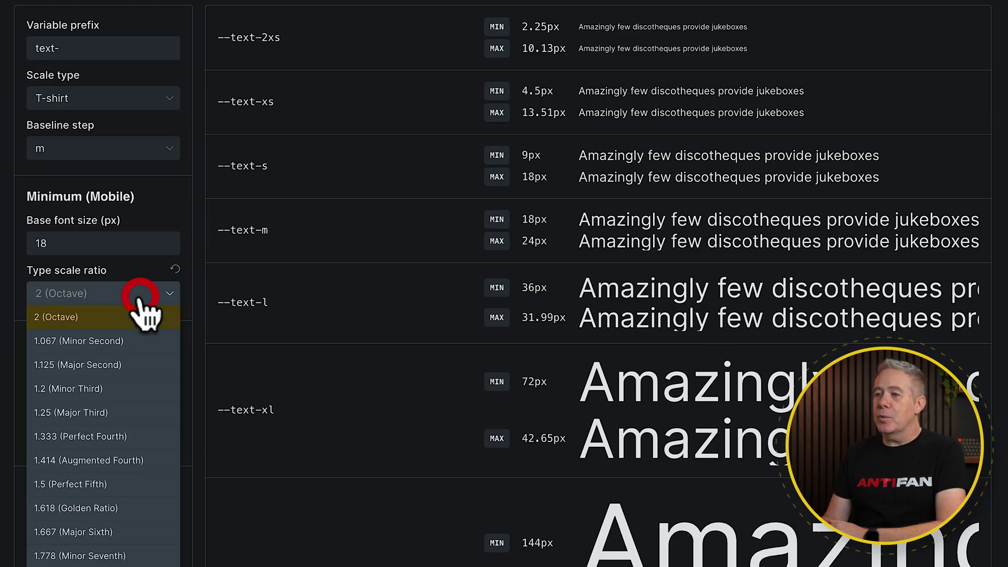
click(113, 413)
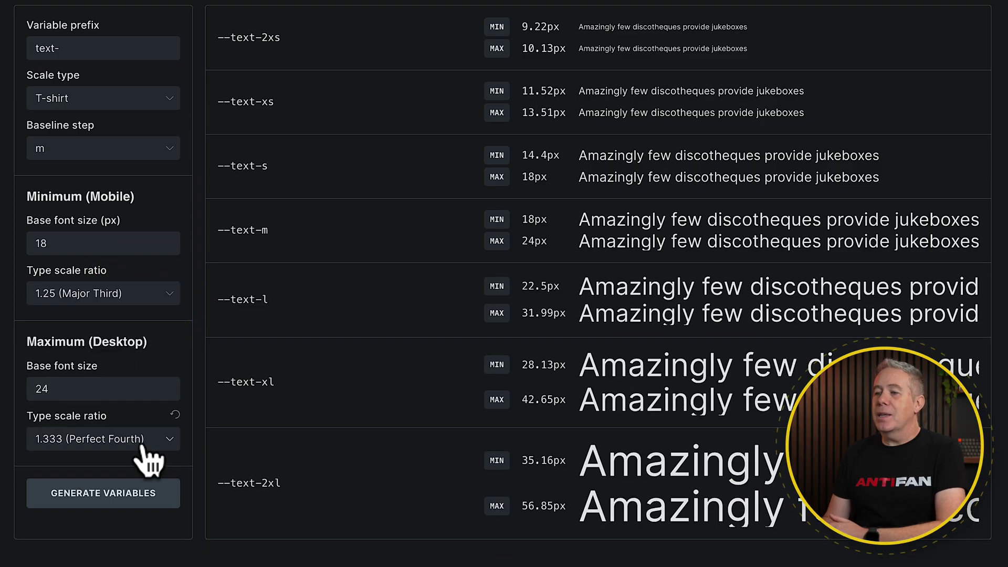
Step: Set the Body Text scale's desktop type scale ratio to 2 (Octave) and review the resulting size previews
scroll(147, 436, down, 1)
click(97, 375)
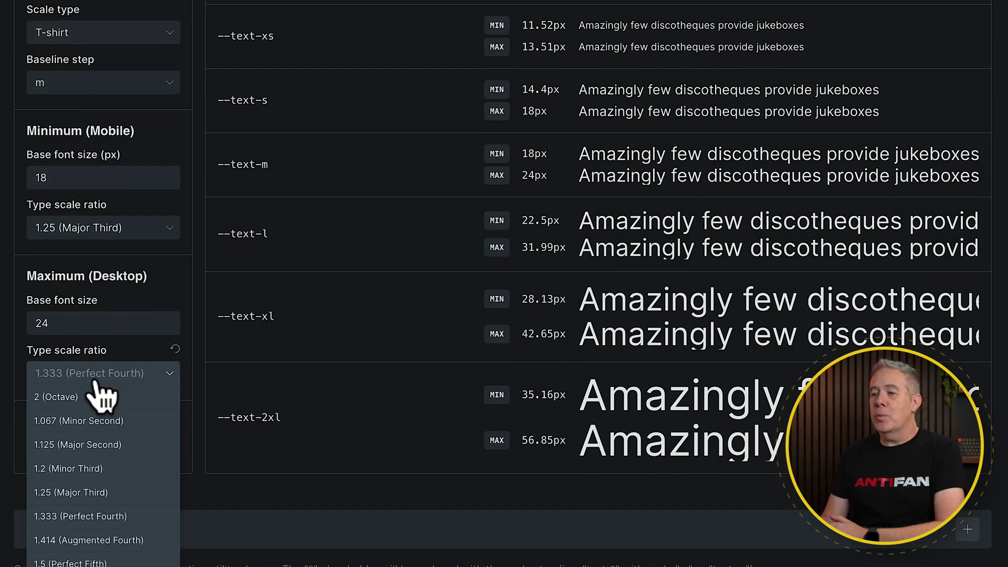
click(88, 395)
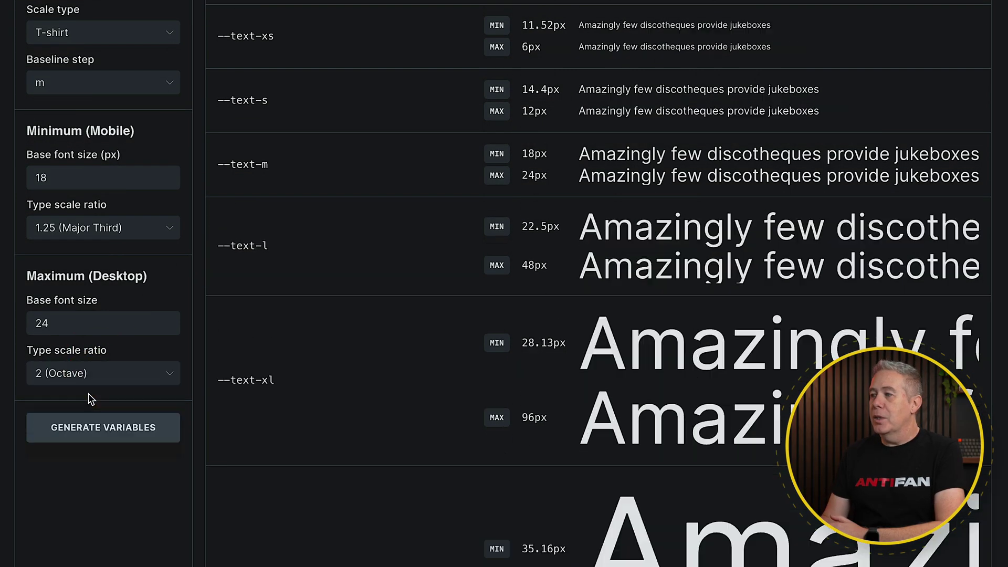
scroll(544, 443, down, 5)
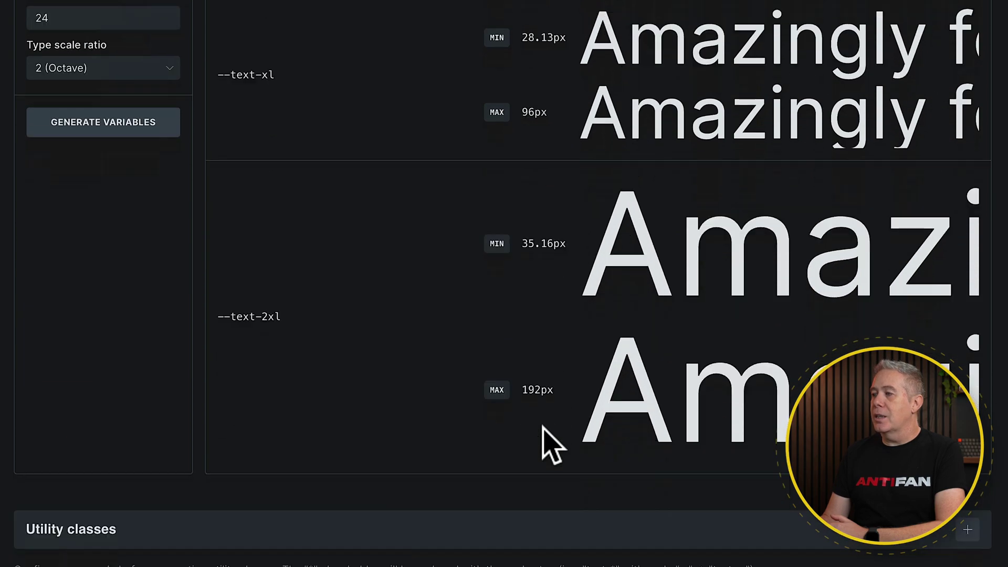
scroll(543, 427, up, 8)
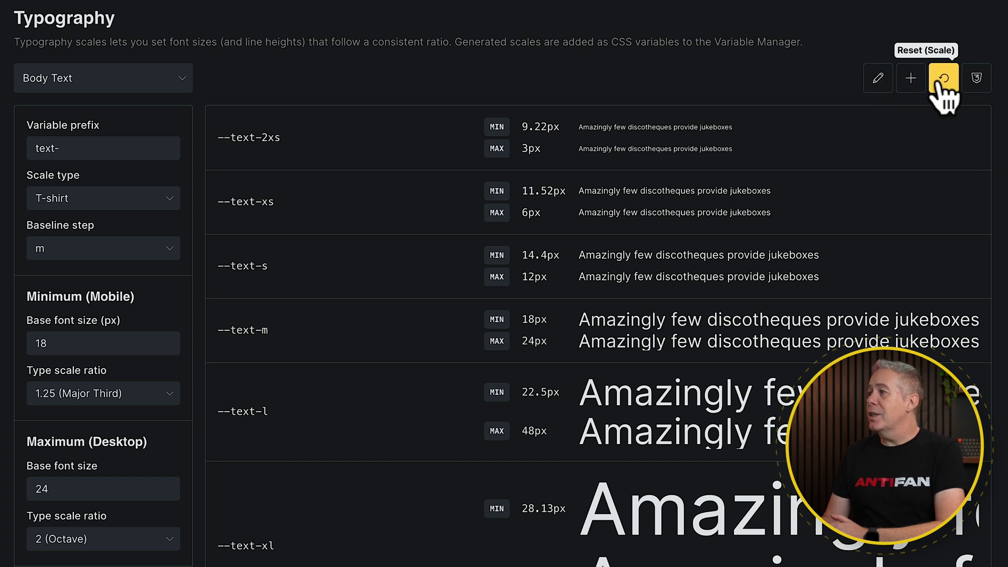
Step: View the generated CSS of the Body Text scale and return to its settings
click(976, 79)
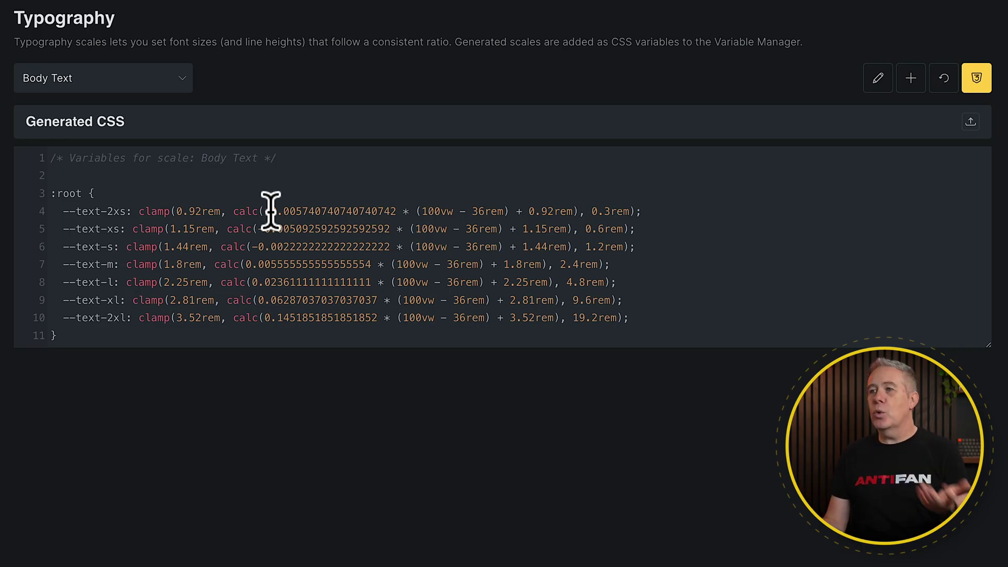
click(878, 78)
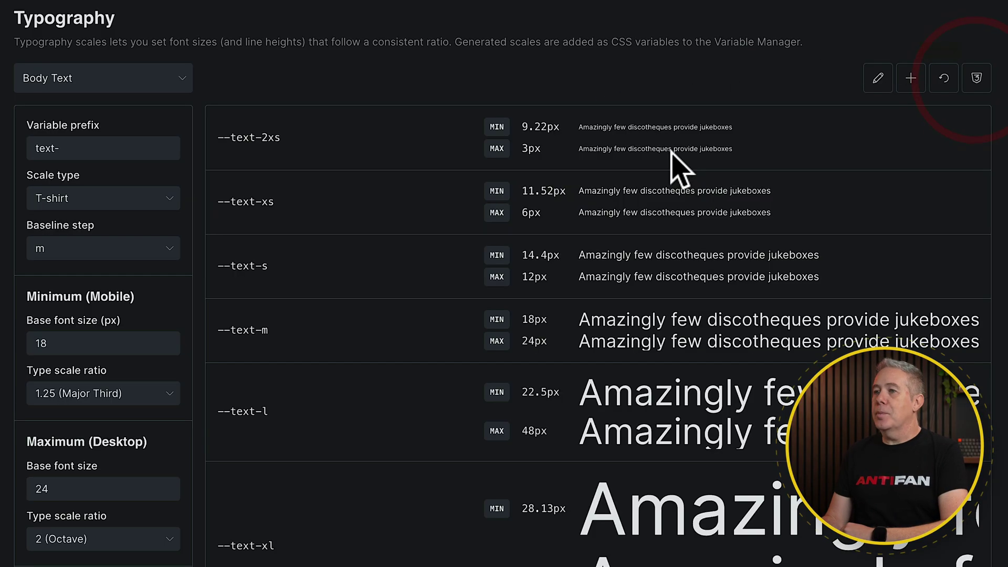
Step: Generate the CSS variables for the Body Text scale, accepting the replacement of existing variables in its category
scroll(428, 294, down, 2)
scroll(428, 294, down, 10)
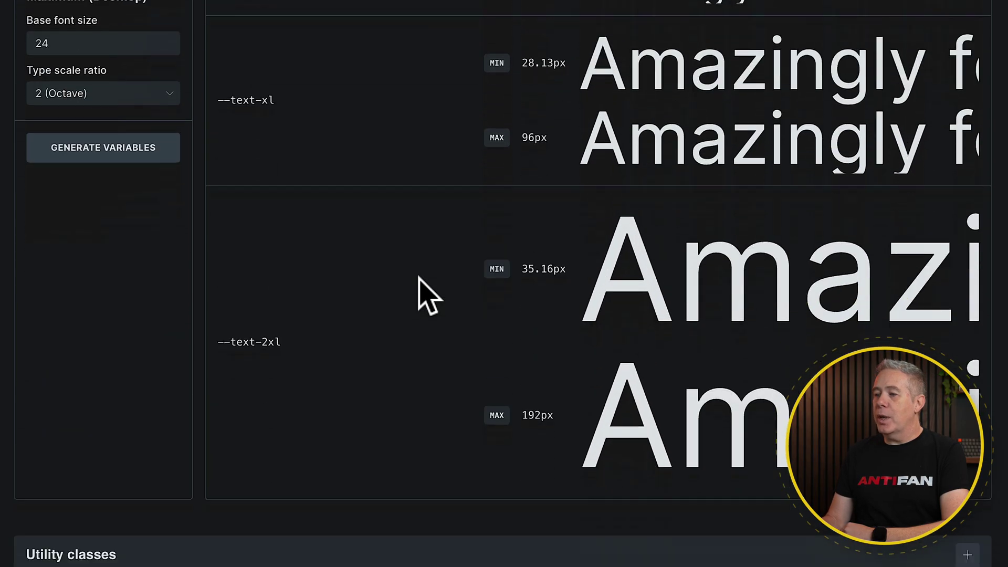
click(139, 130)
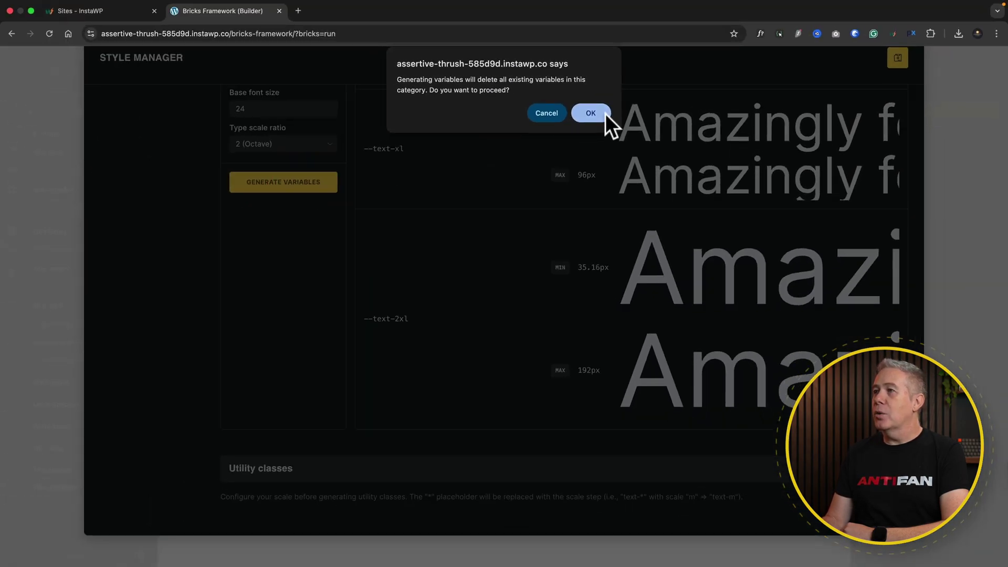
click(605, 112)
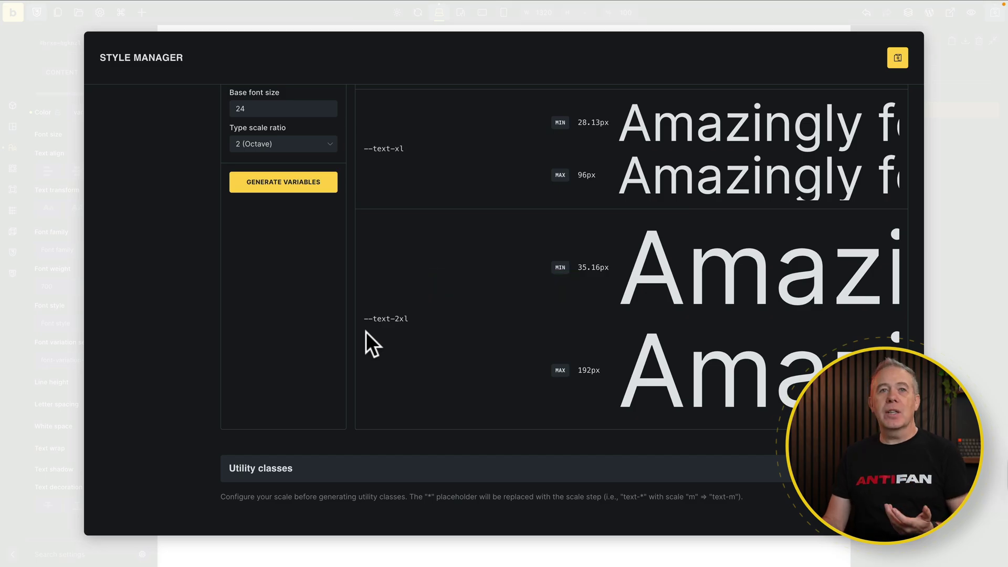
Step: Examine the generated variables in the Body Text category of the Variable Manager
scroll(367, 332, up, 6)
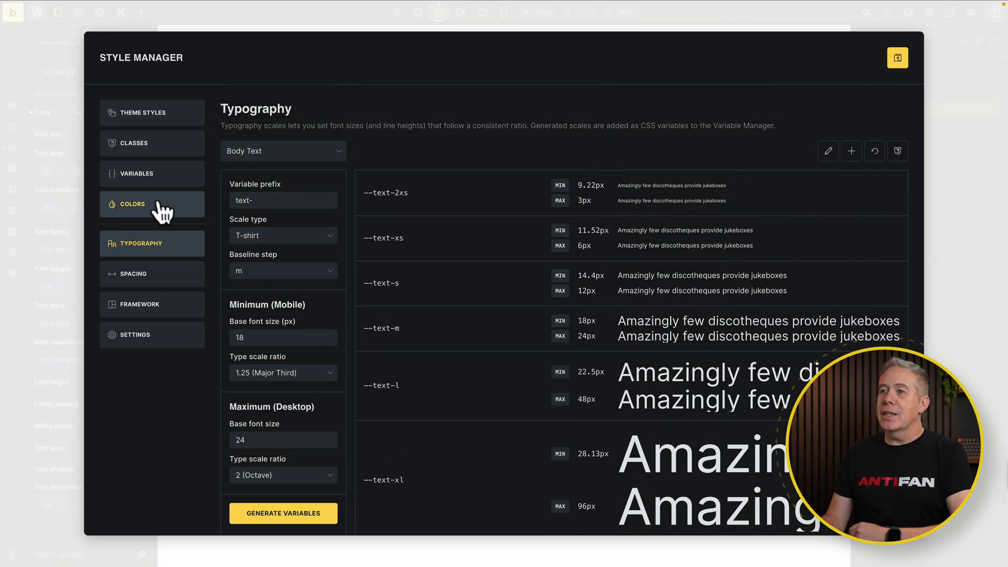
click(143, 175)
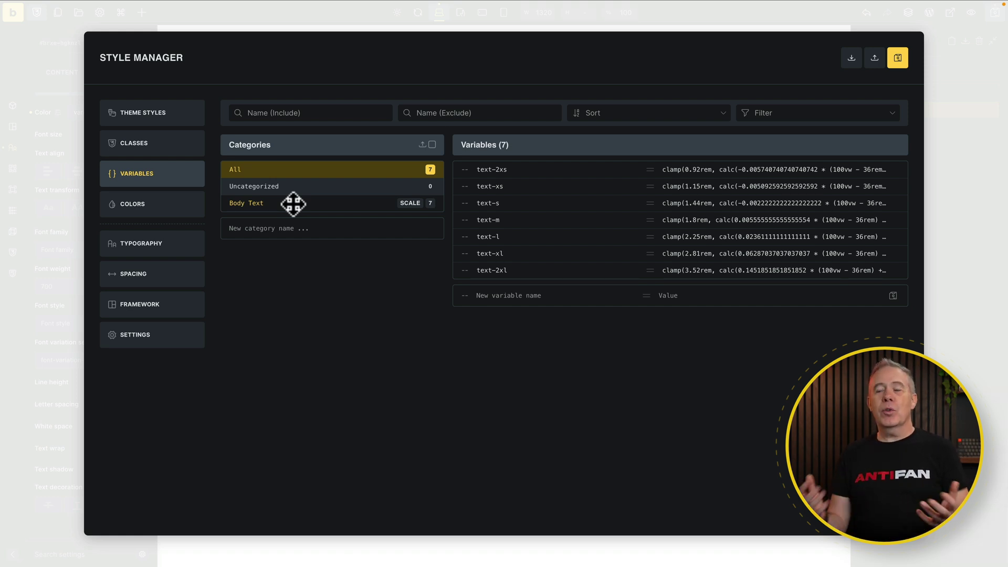
click(366, 204)
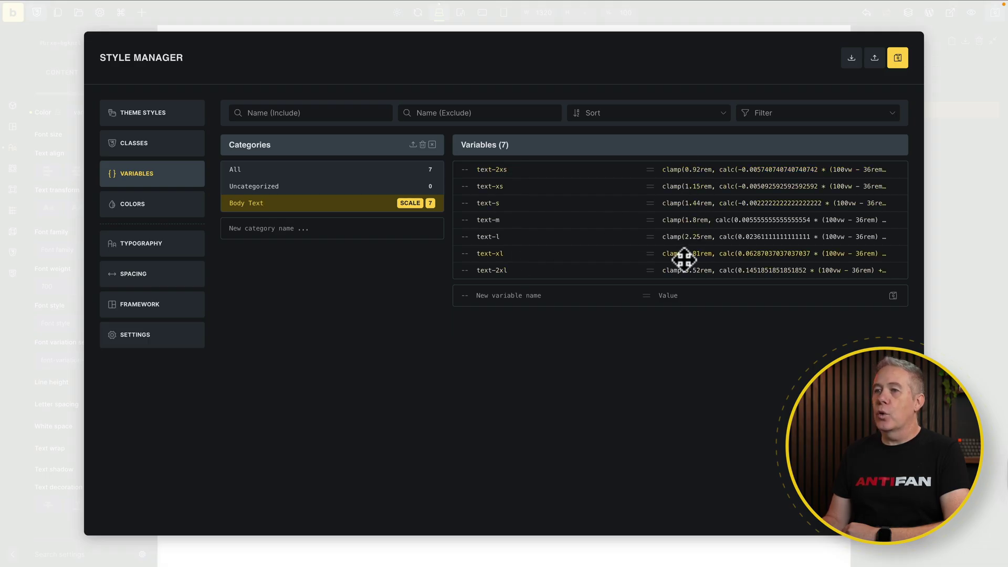
Step: Add a second typography scale with the name Headings
click(152, 246)
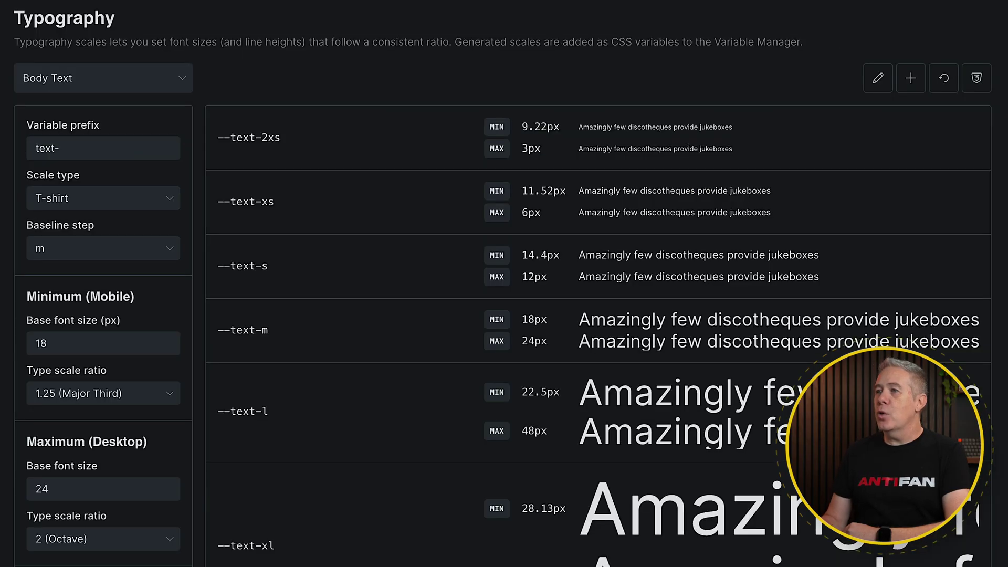
click(912, 79)
triple_click(147, 112)
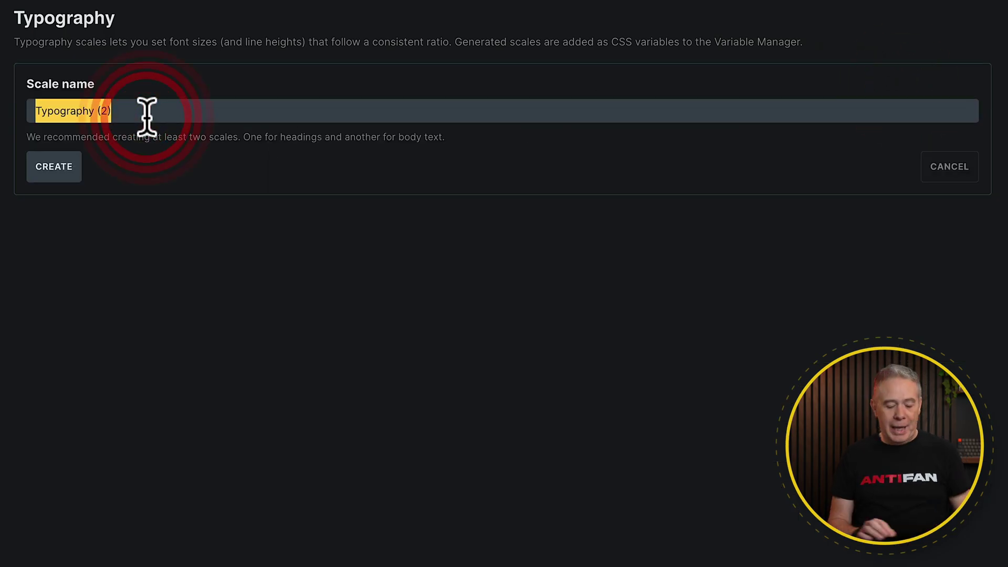
text(Headings)
click(59, 168)
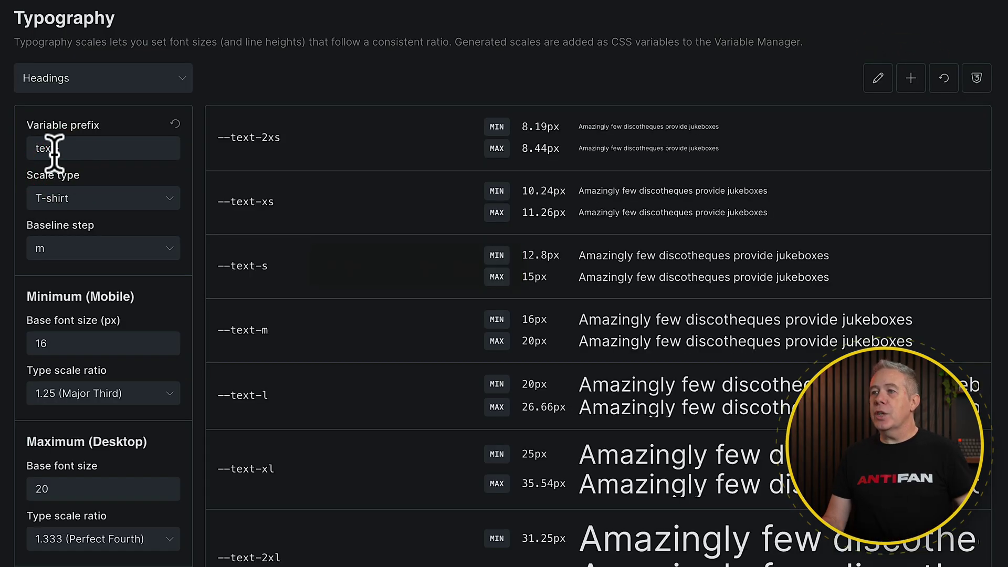
Step: Set the variable prefix of the Headings scale to h, without a hyphen
click(50, 150)
double_click(47, 150)
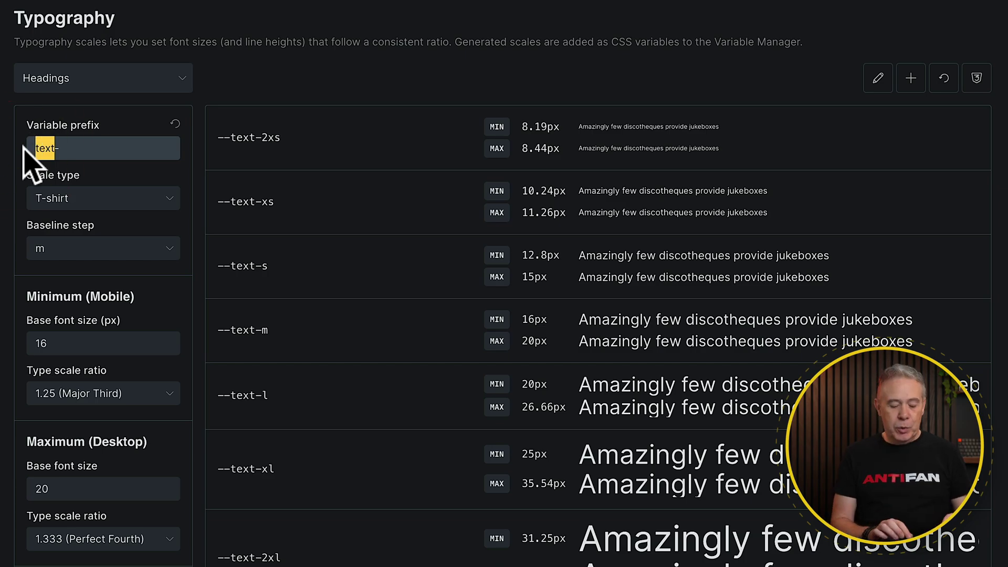
text(h)
click(63, 148)
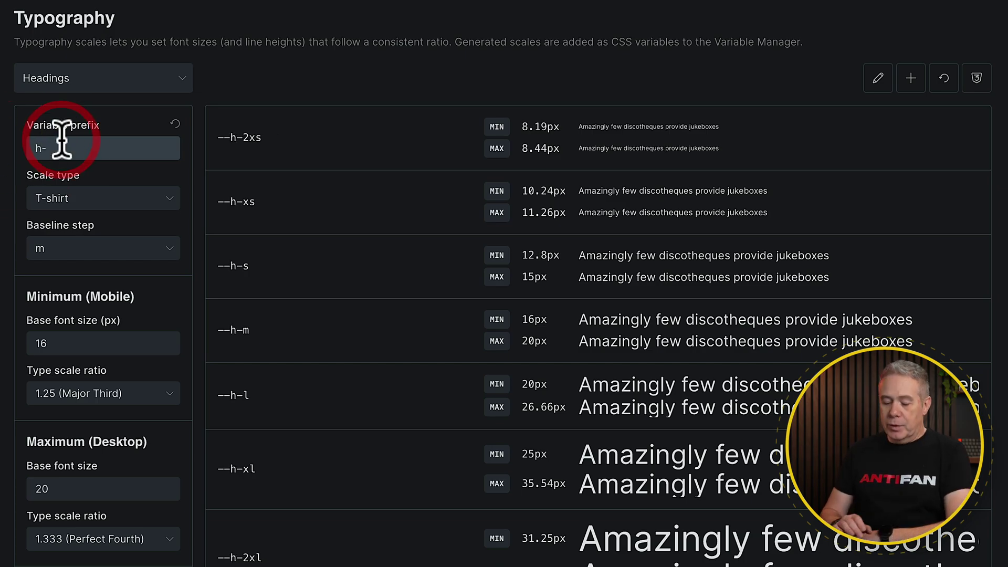
key(BackSpace)
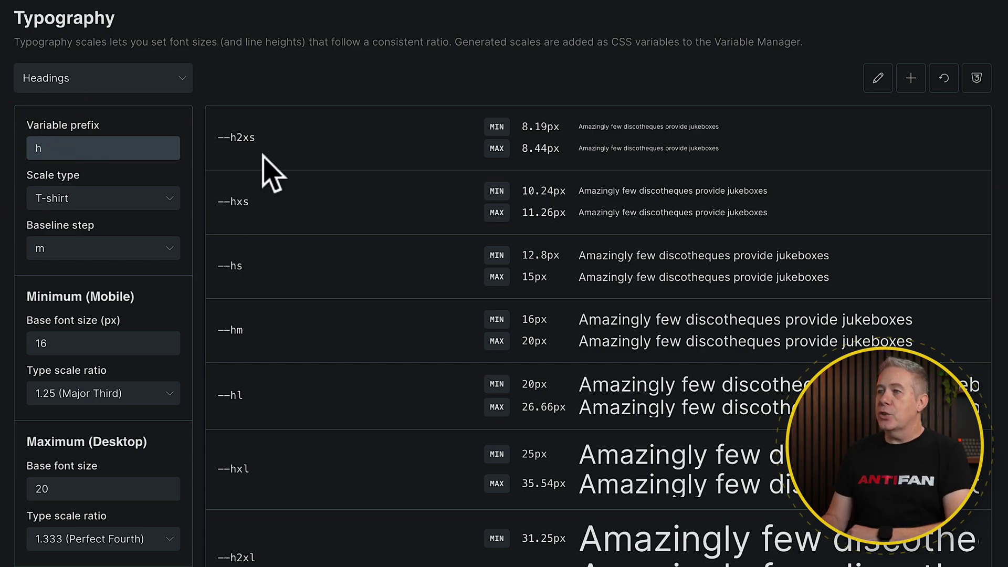
Step: Switch the Headings scale to the Custom type with the scale steps 6,5,4,3,2,1
click(139, 198)
click(94, 270)
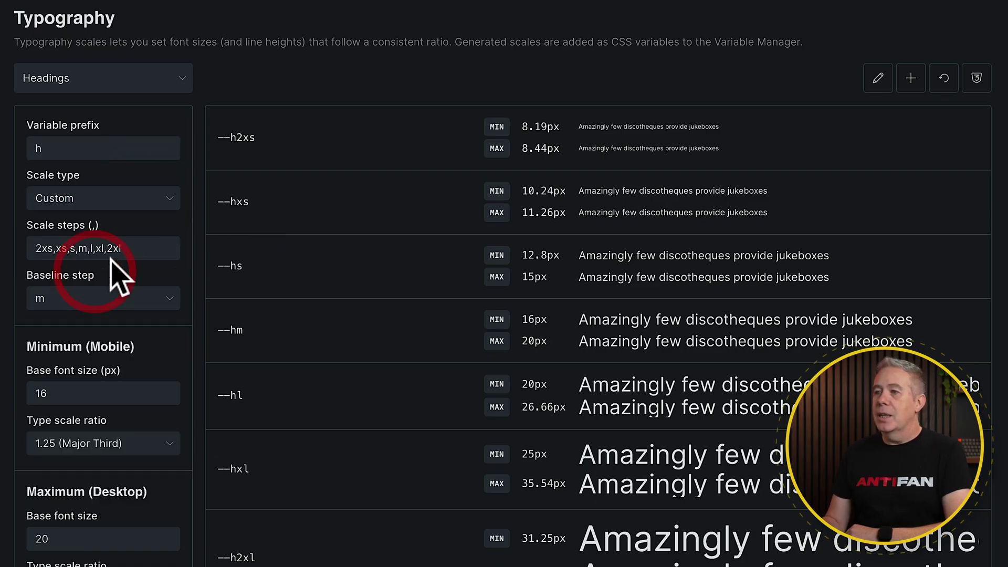
drag(139, 248, 33, 249)
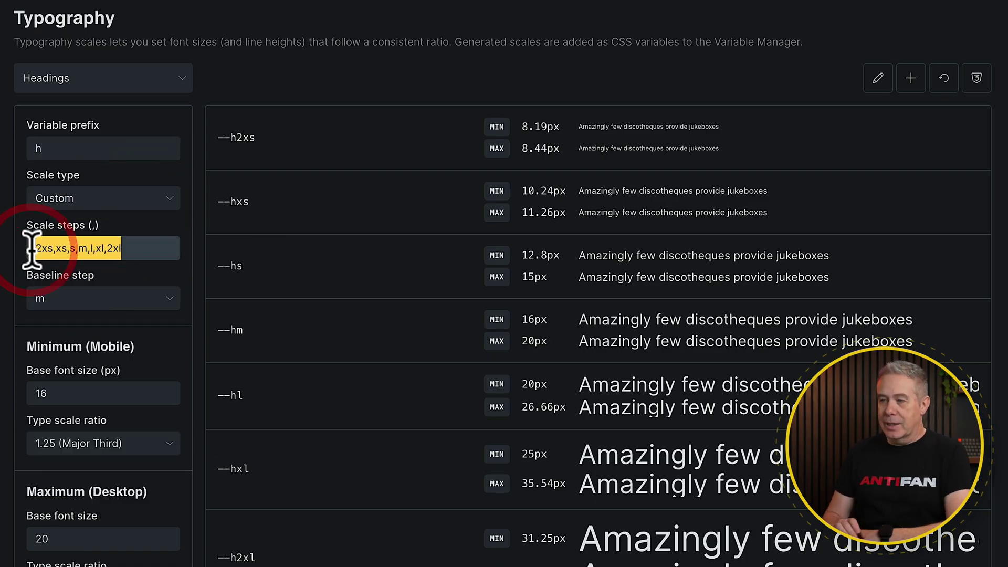
key(BackSpace)
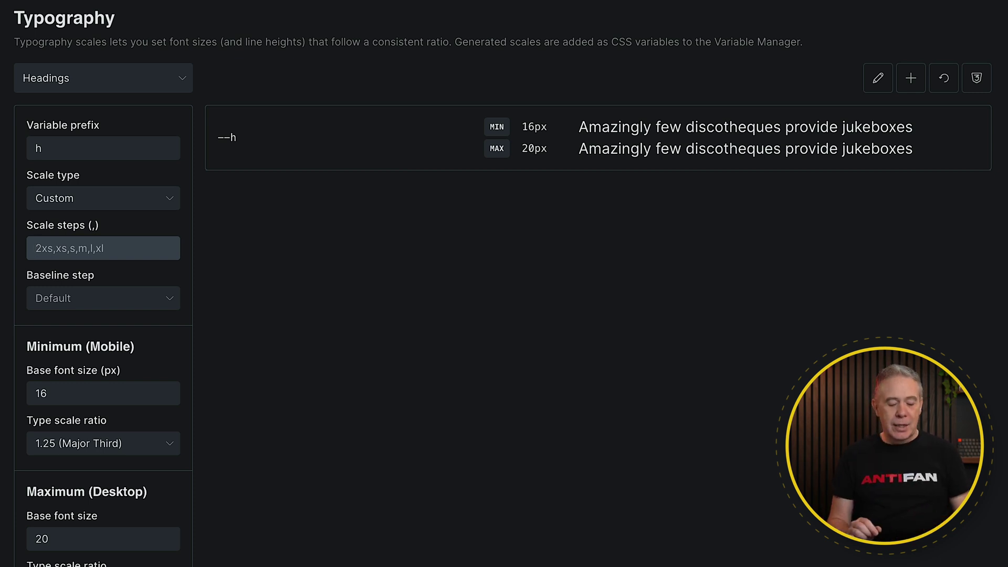
text(6,)
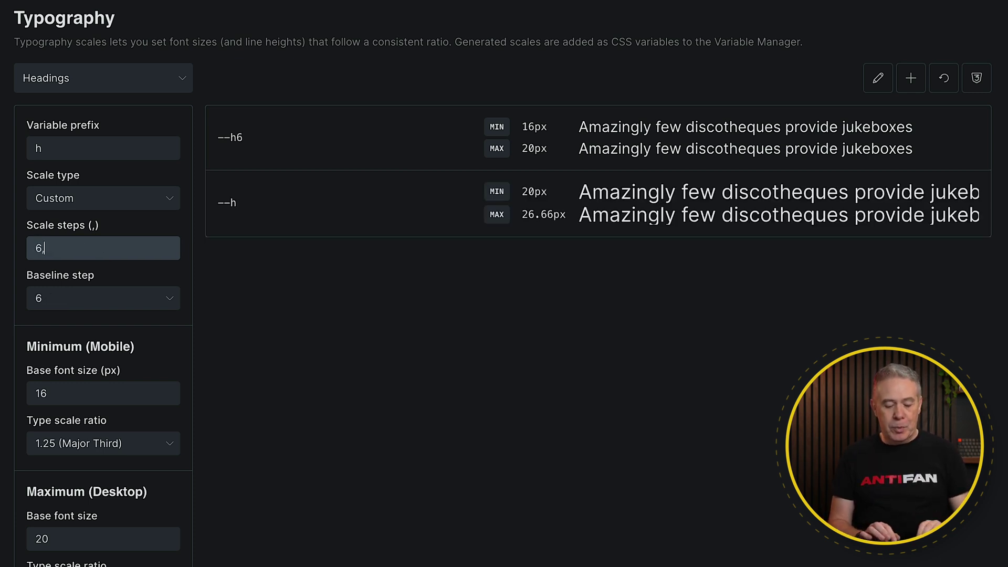
text(5,4,3,2,1)
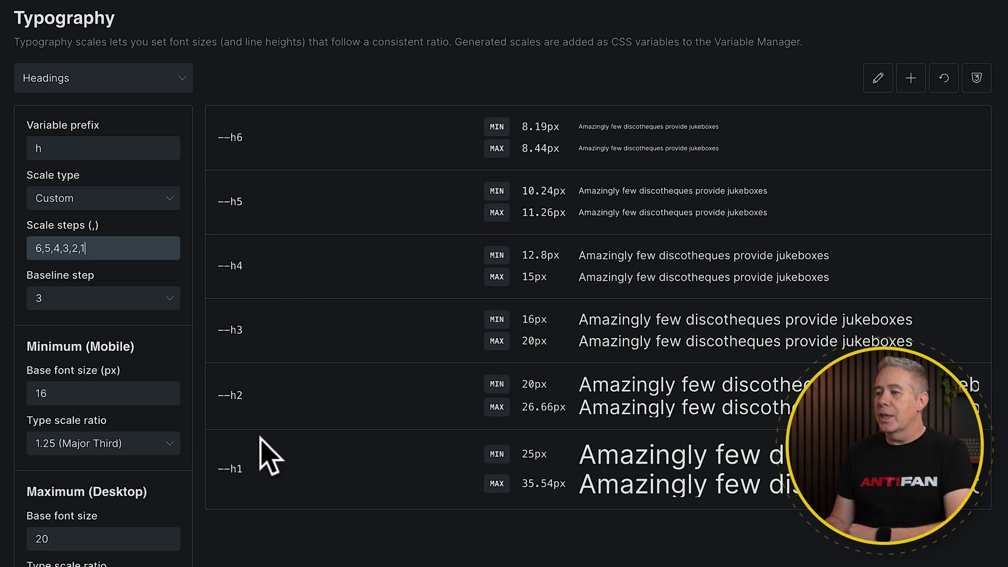
Step: Set the Headings scale's mobile base font size to 24 px
scroll(330, 520, down, 4)
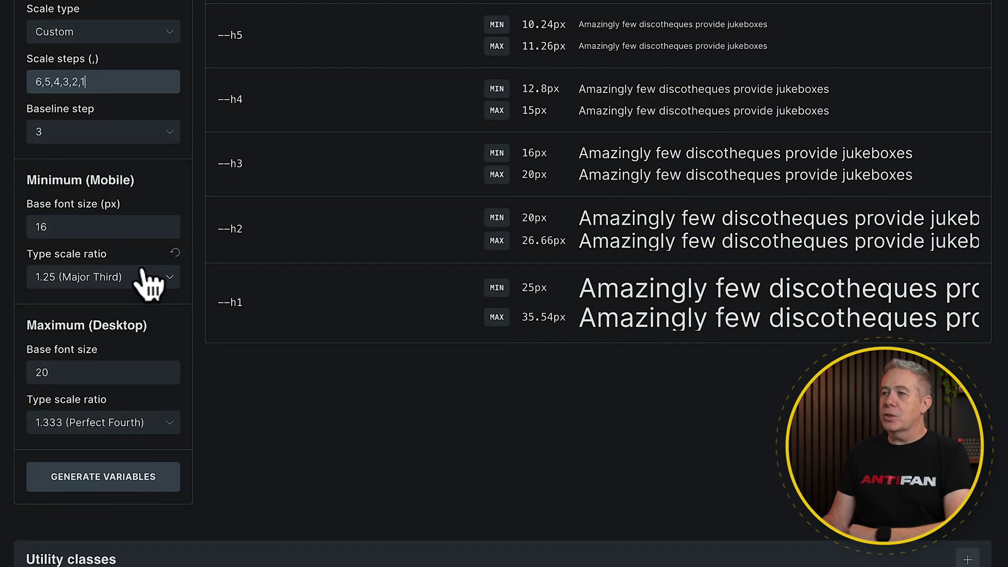
click(105, 231)
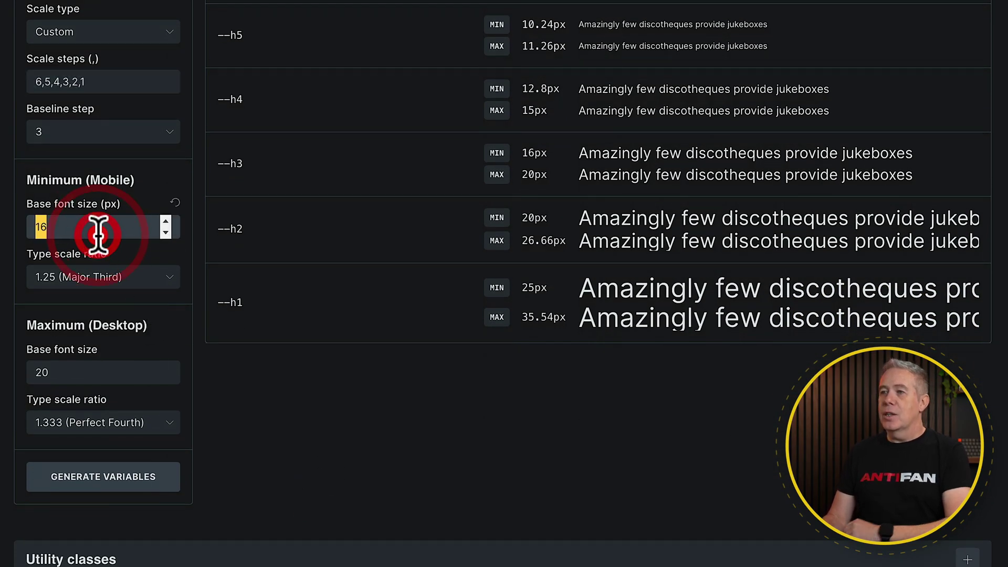
double_click(98, 234)
text(24)
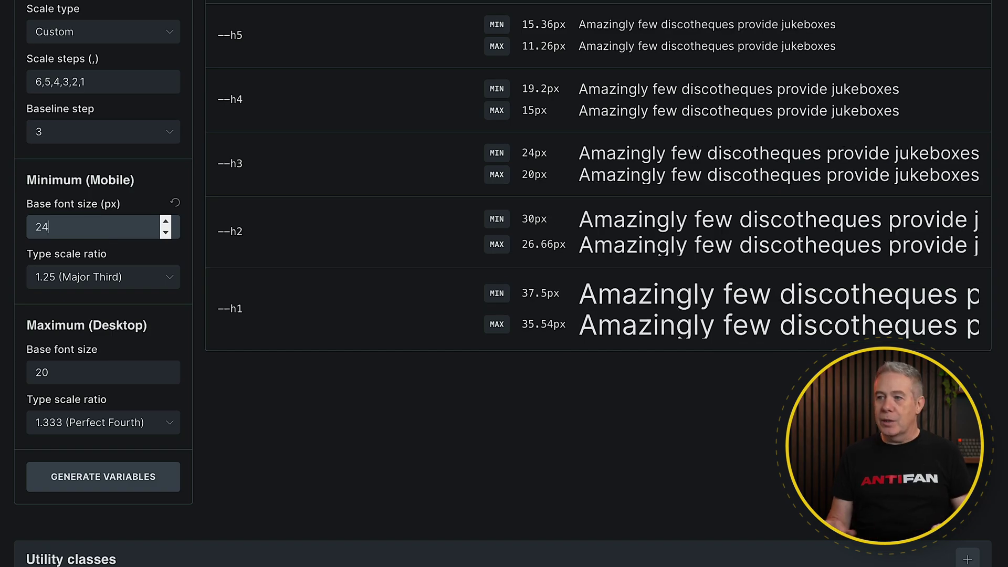
Step: Set the Headings scale's desktop base font size to 36 px
click(58, 369)
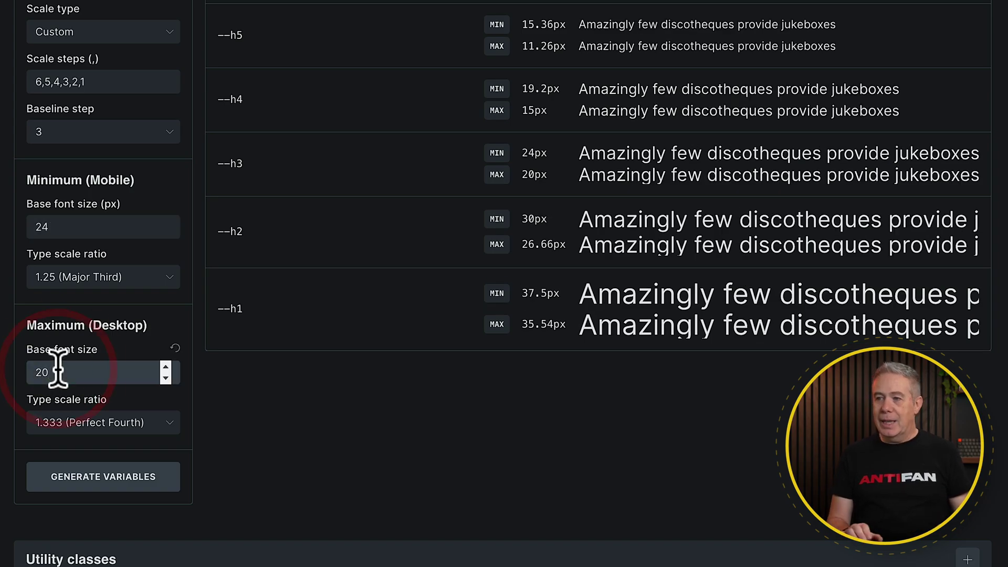
key(BackSpace)
key(BackSpace)
text(0)
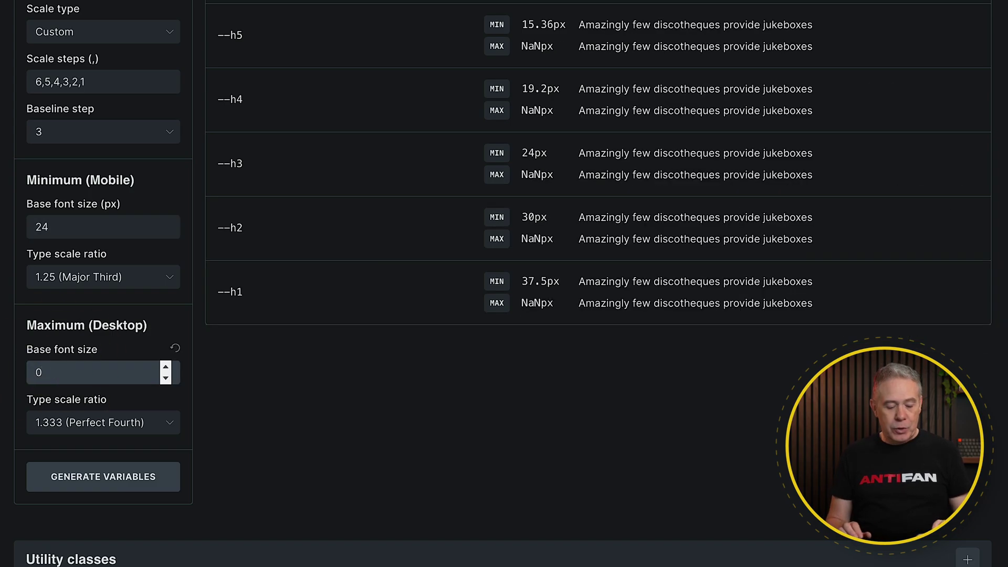
text(36)
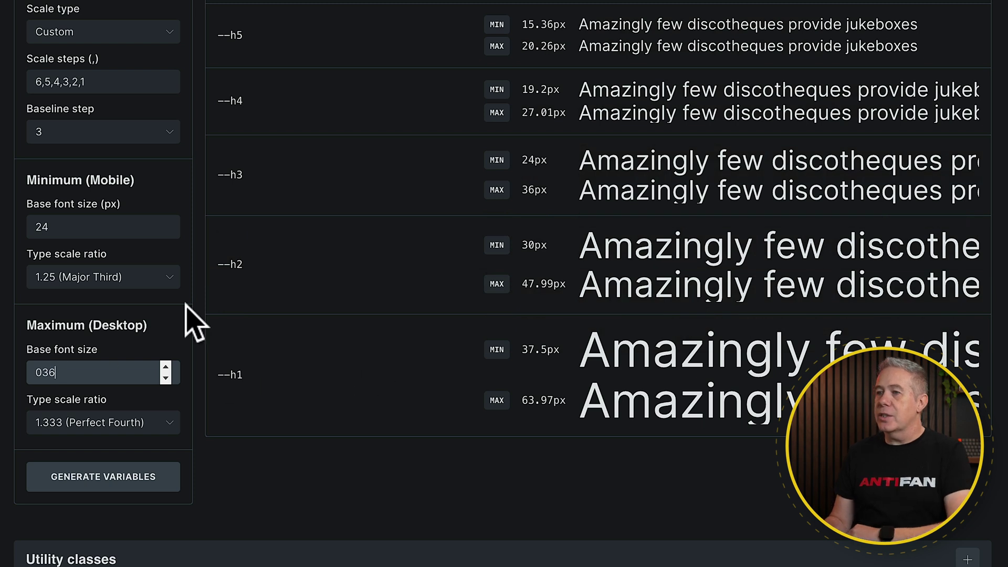
Step: Set both the mobile and desktop type scale ratios of the Headings scale to 2 (Octave)
click(169, 276)
click(132, 296)
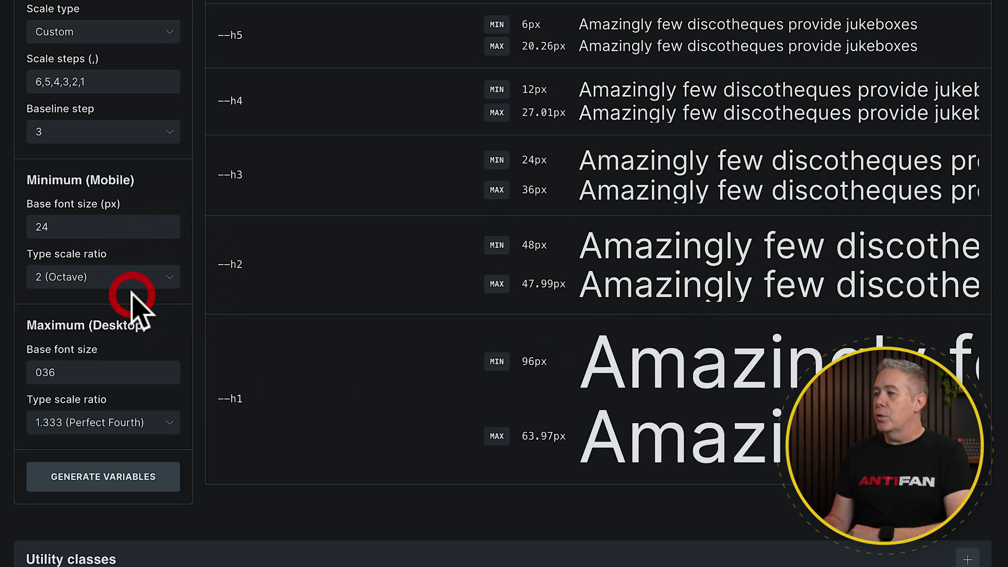
click(167, 422)
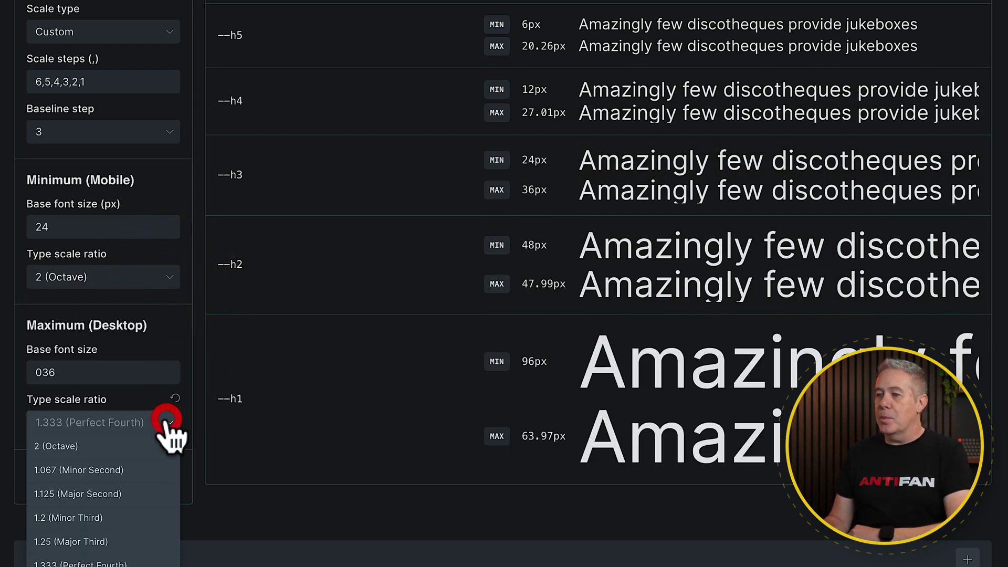
click(157, 445)
scroll(332, 412, down, 2)
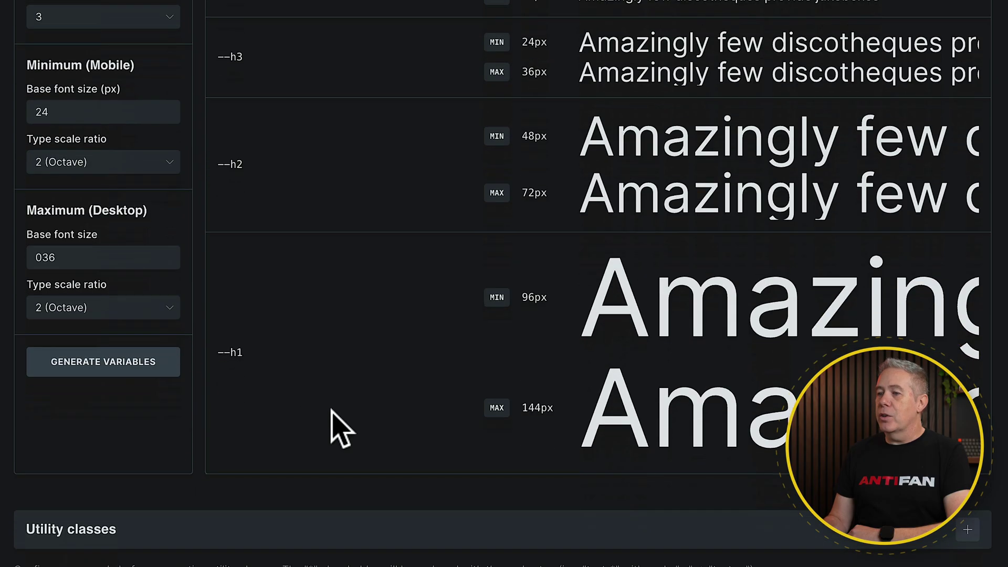
scroll(332, 411, up, 5)
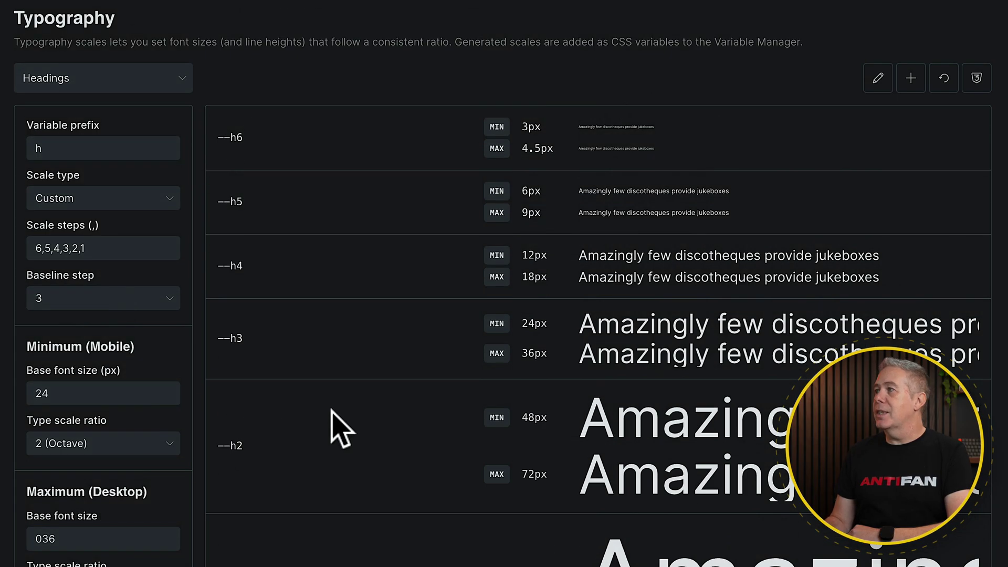
scroll(332, 415, down, 5)
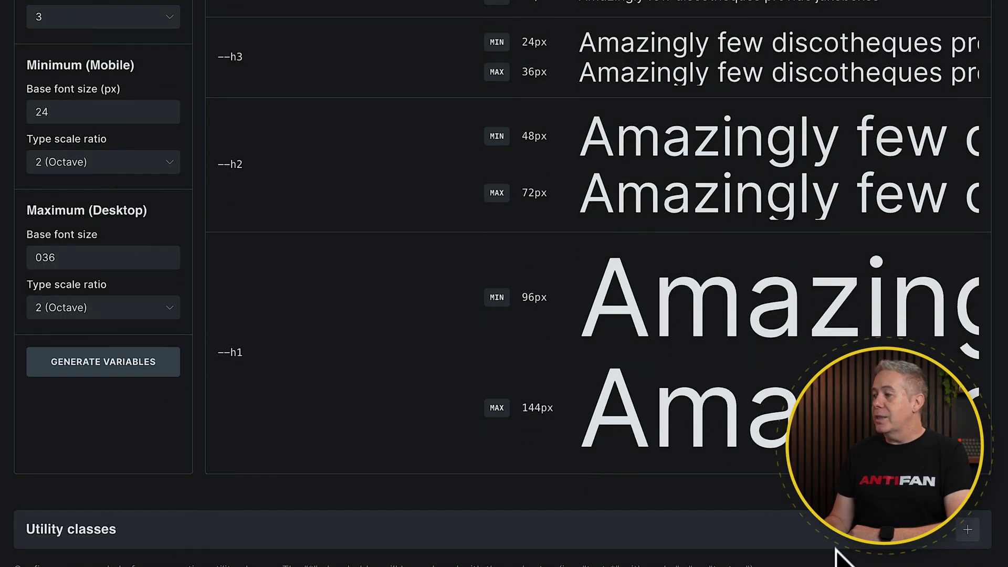
Step: Inspect the Headings scale's utility class fields and its generated CSS variables in the Variable Manager
click(968, 531)
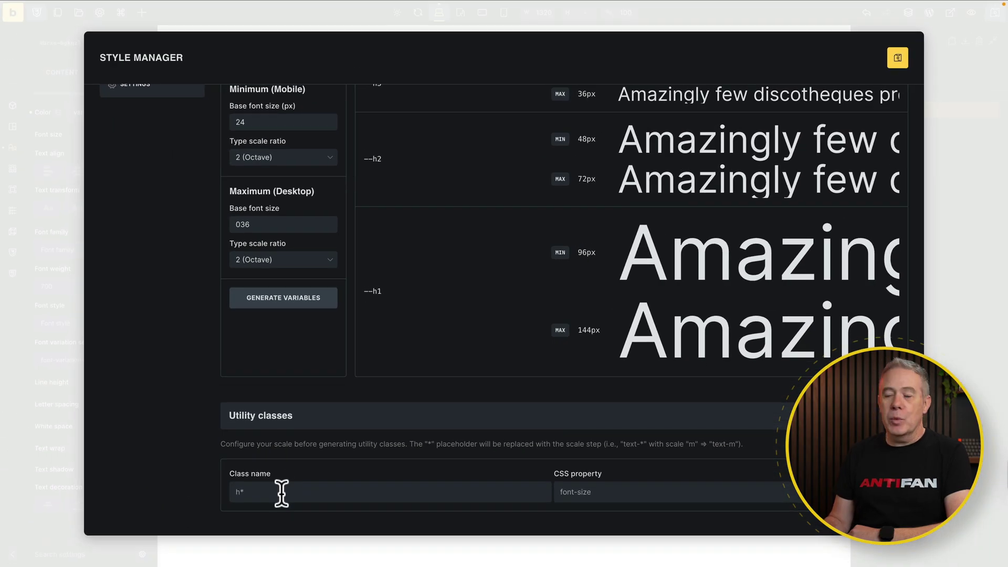
scroll(504, 310, up, 1)
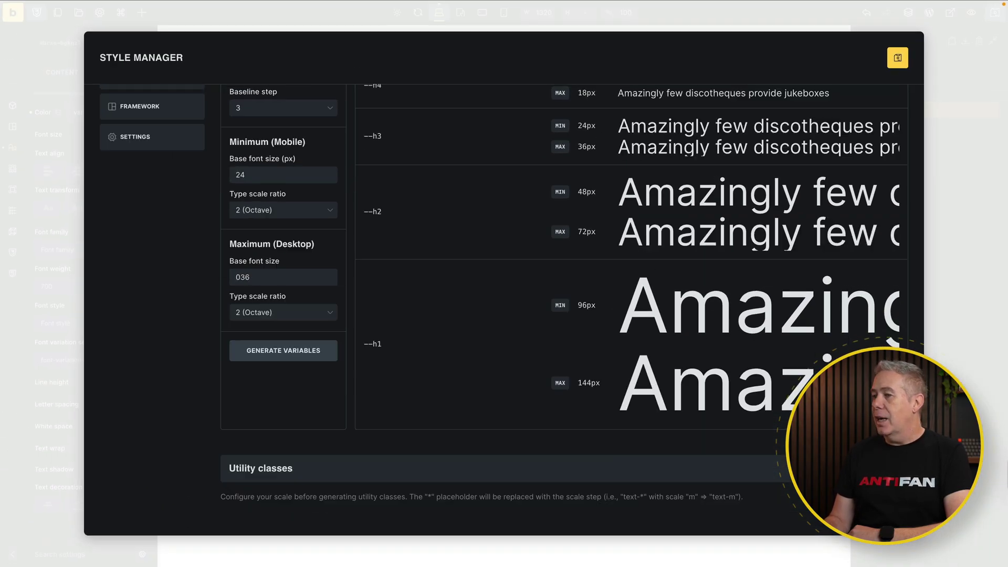
scroll(550, 337, up, 4)
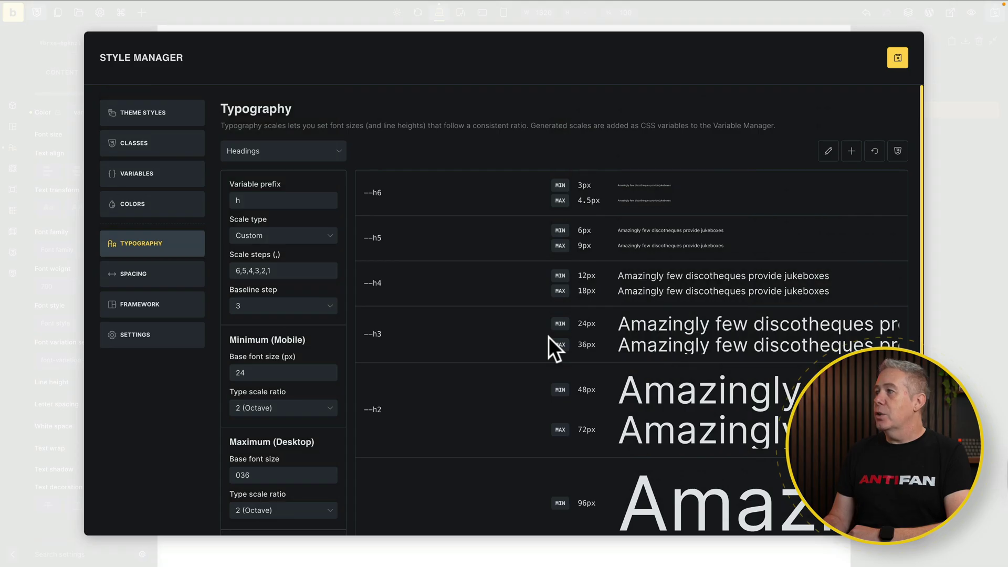
click(898, 153)
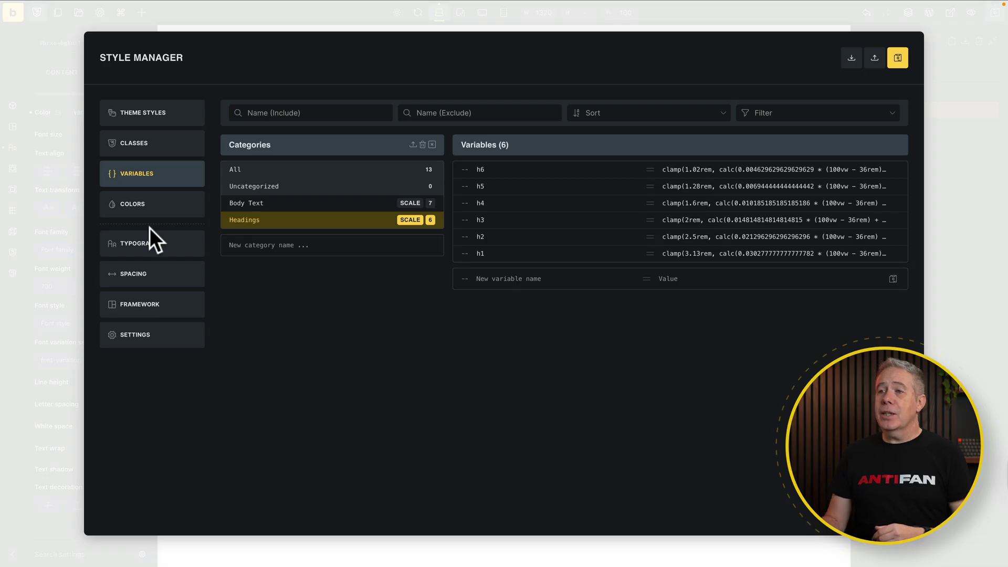
Step: Create a spacing scale named Spacing, keeping the T-shirt scale type
click(139, 280)
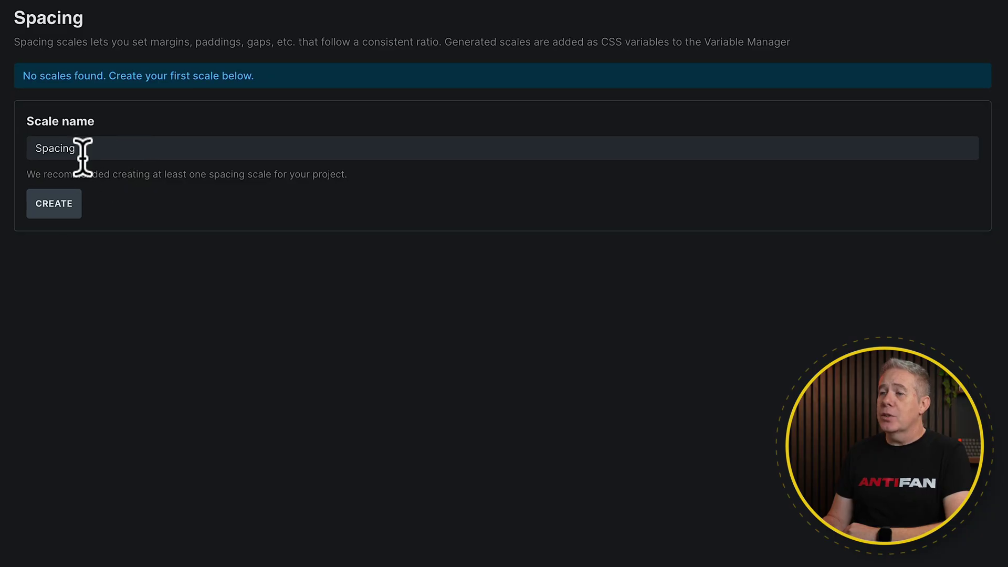
click(62, 205)
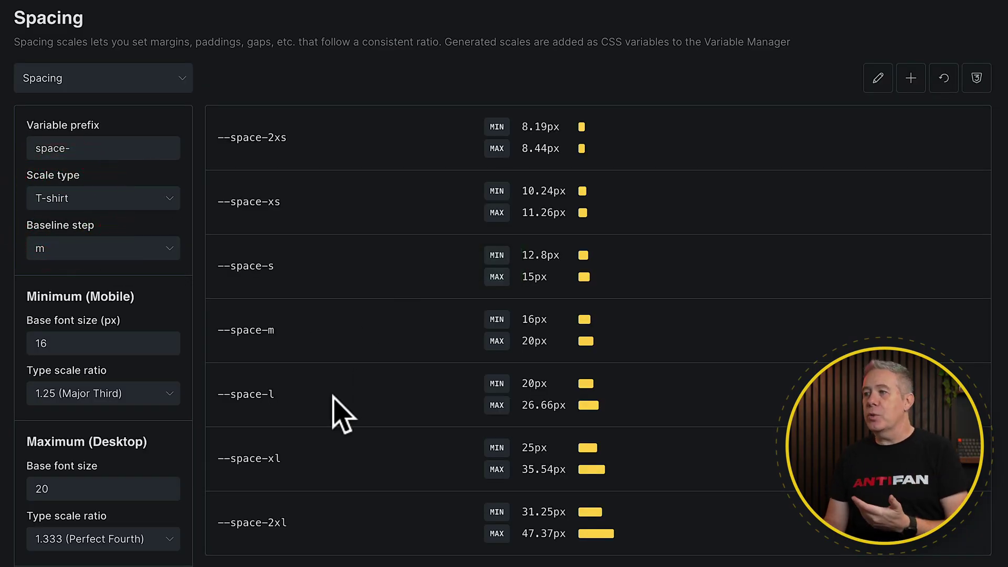
scroll(341, 415, down, 1)
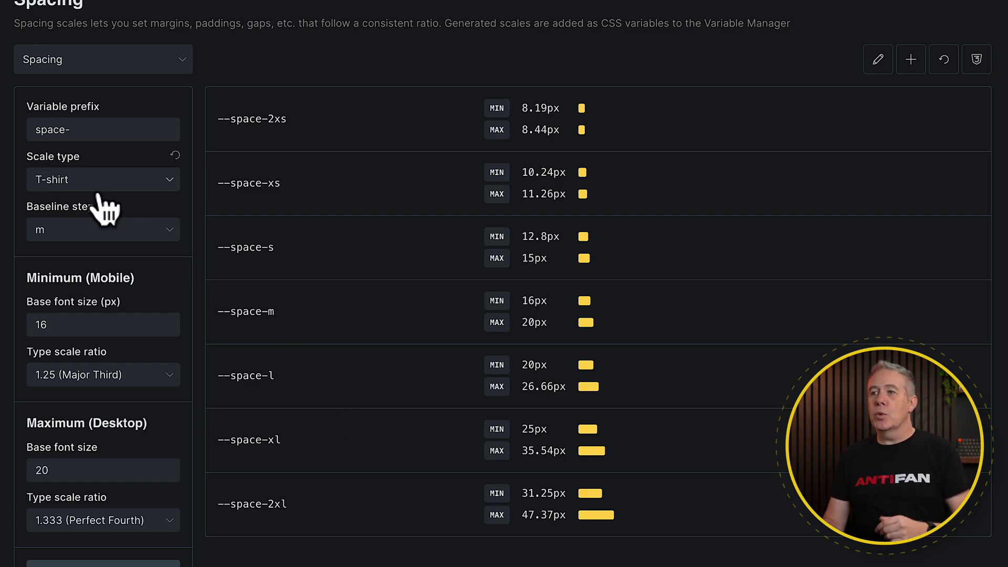
click(86, 181)
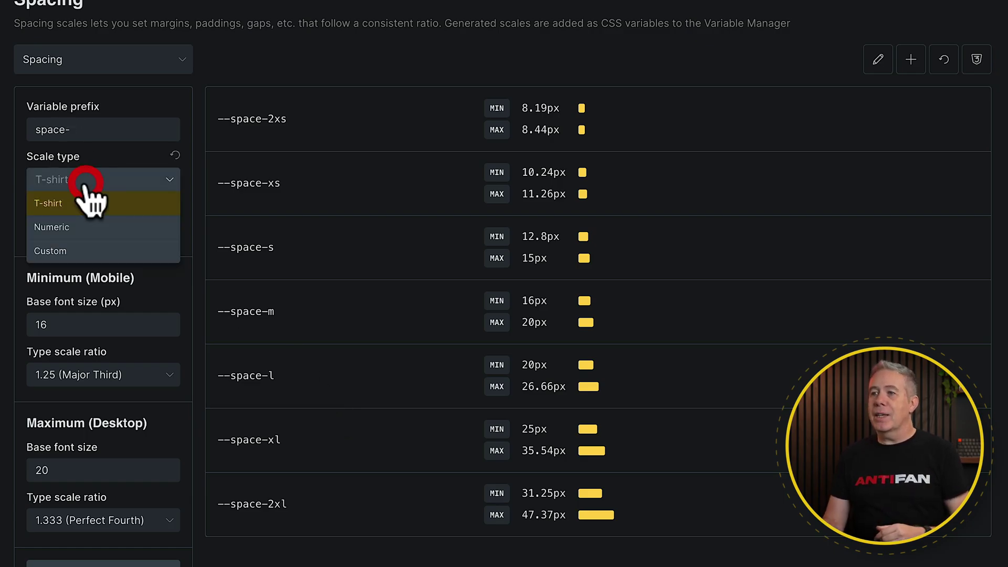
click(94, 157)
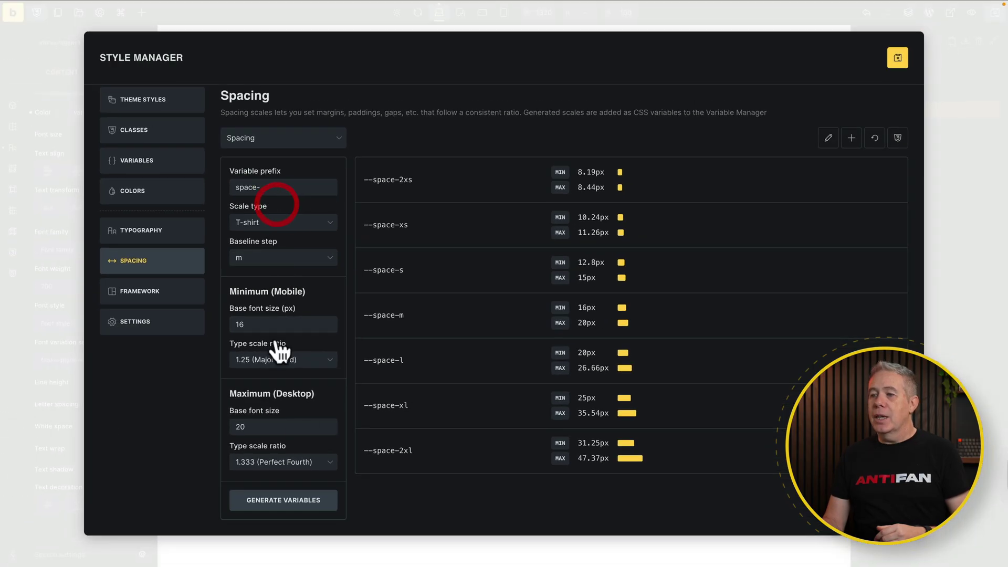
Step: Generate the Spacing scale's CSS variables, replacing any existing ones in that category, and save the Style Manager changes
click(269, 500)
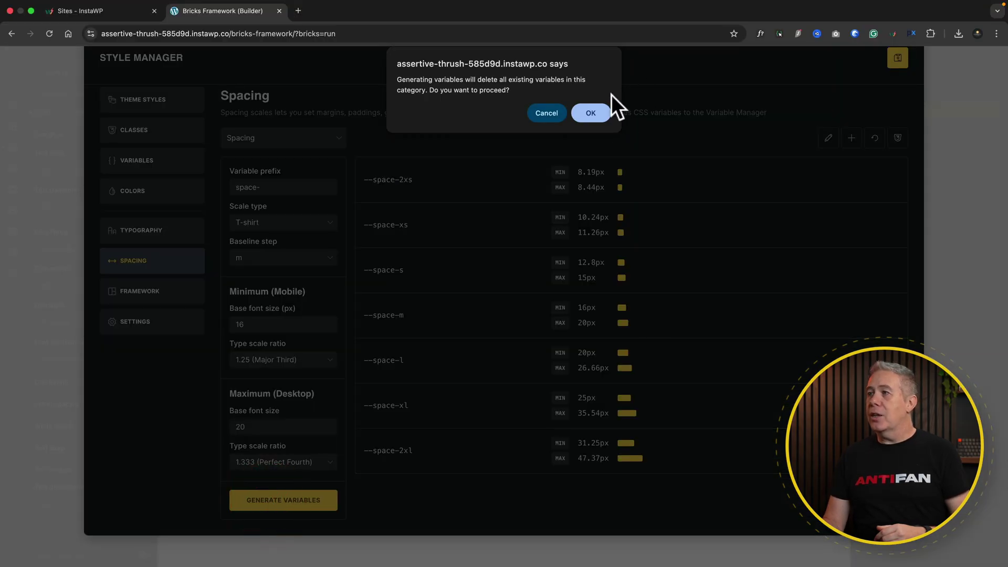
click(591, 113)
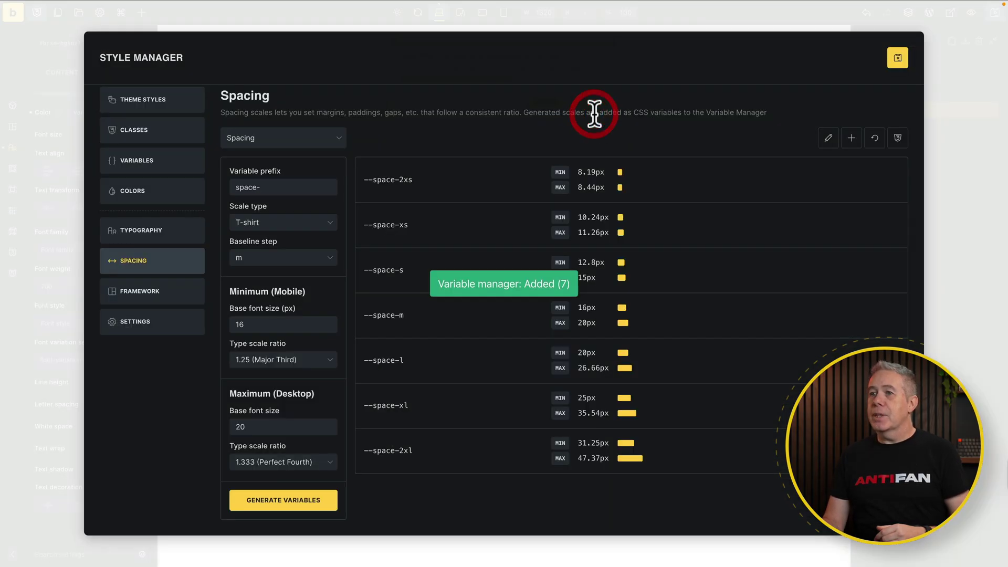
click(128, 165)
click(323, 239)
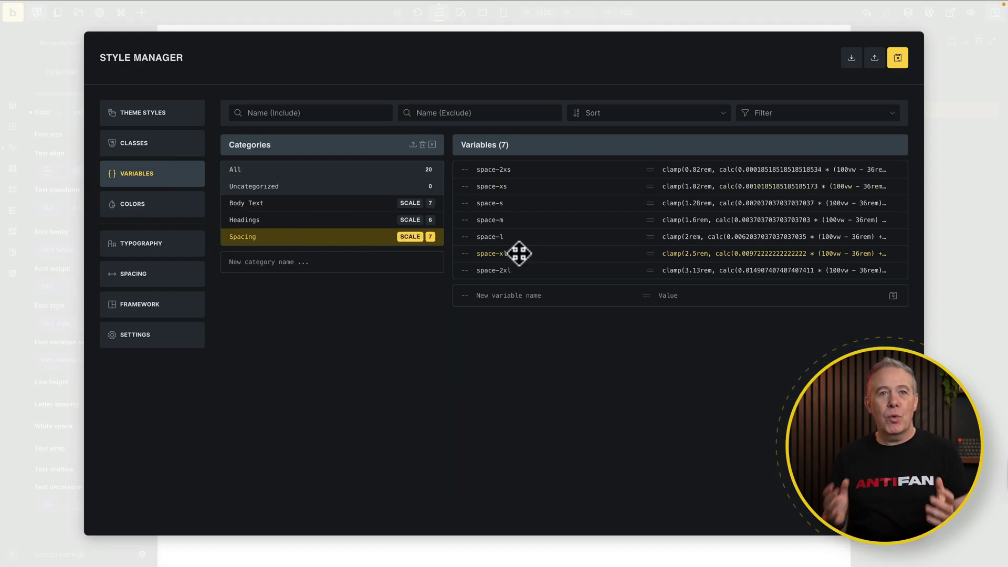
click(901, 59)
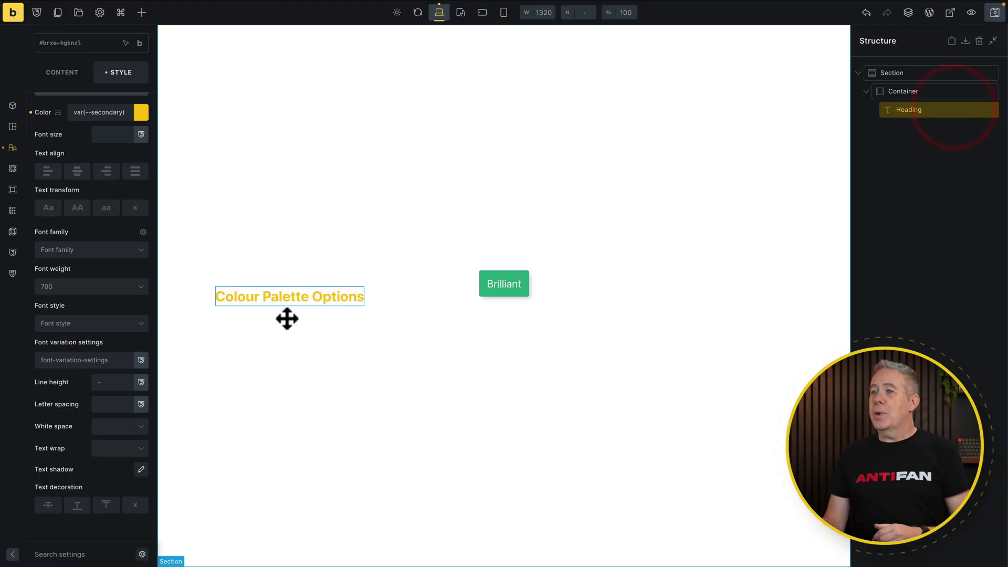
Step: Link the Container's margin sides and apply the space-xl variable to all four margins
click(918, 94)
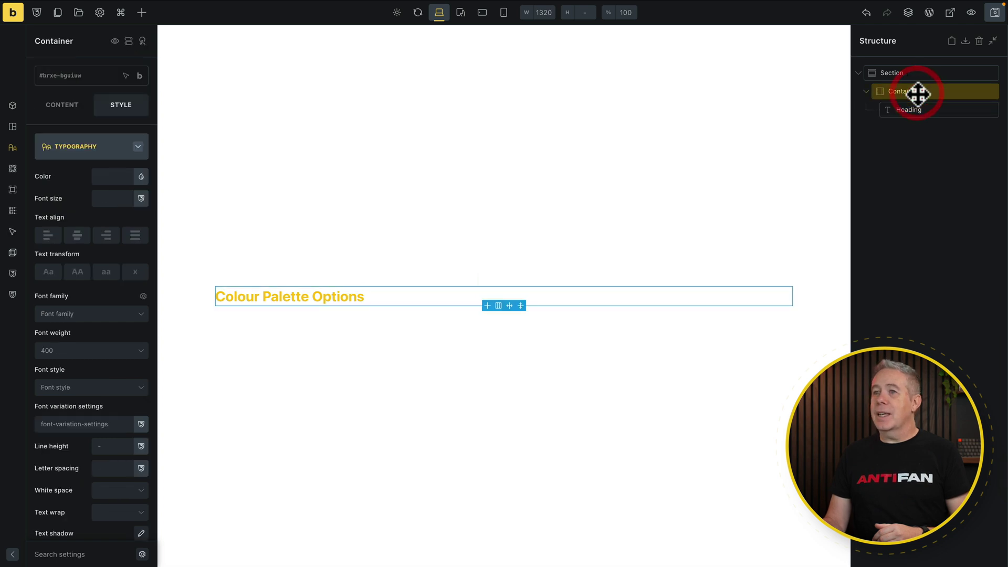
click(121, 145)
click(104, 147)
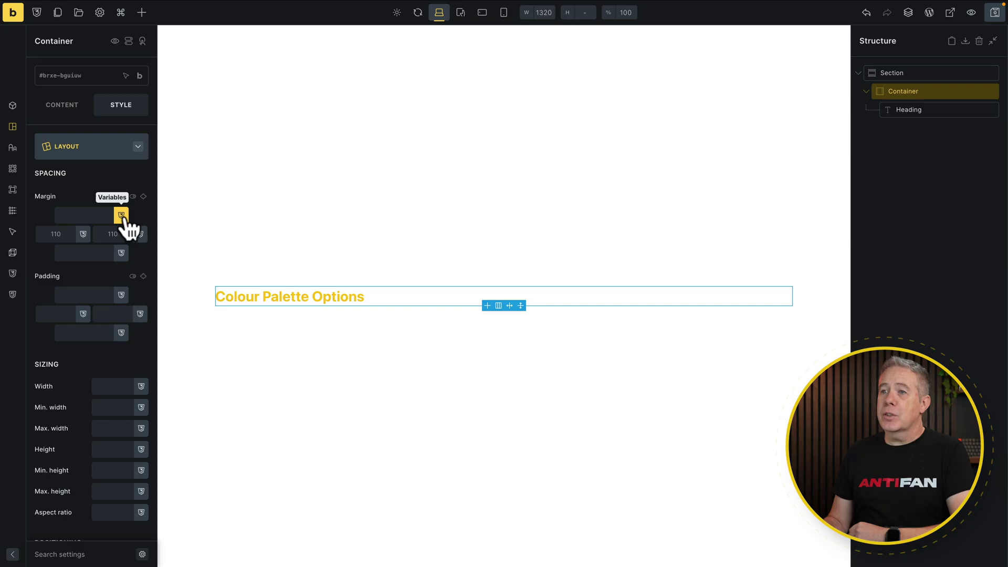
click(143, 196)
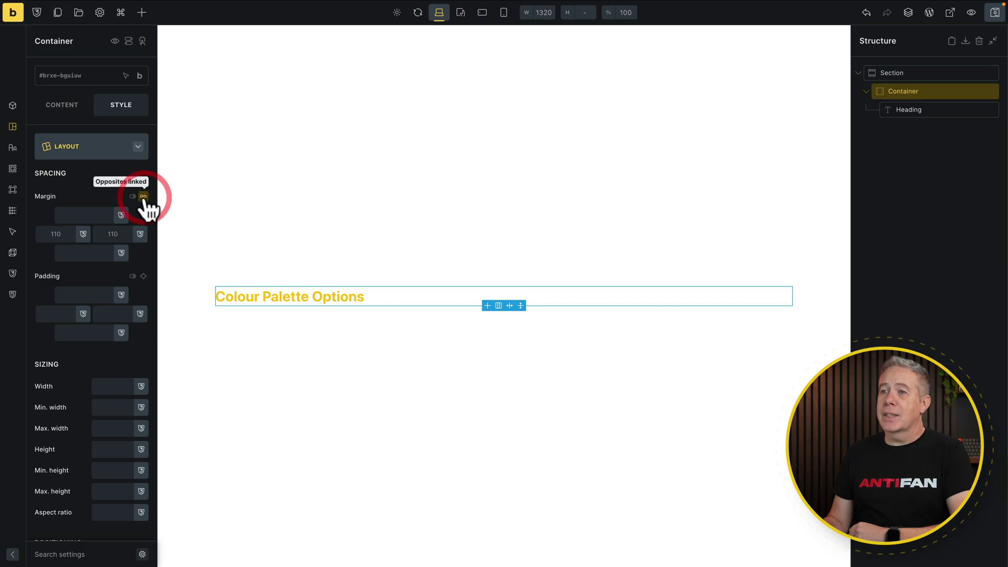
click(121, 215)
click(78, 328)
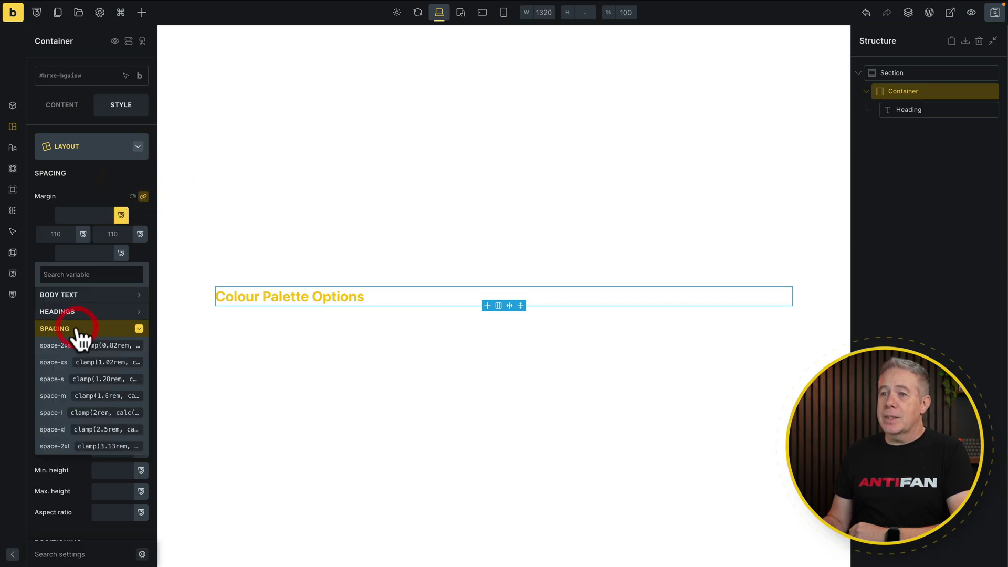
click(63, 430)
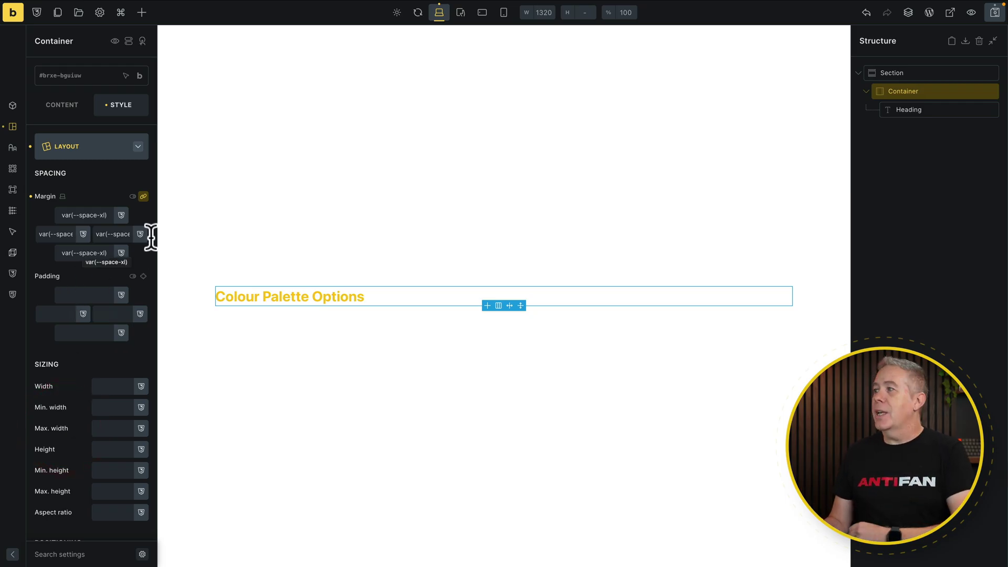
Step: Set the Heading element's font size to the h1 variable from the Headings scale
click(920, 109)
click(64, 150)
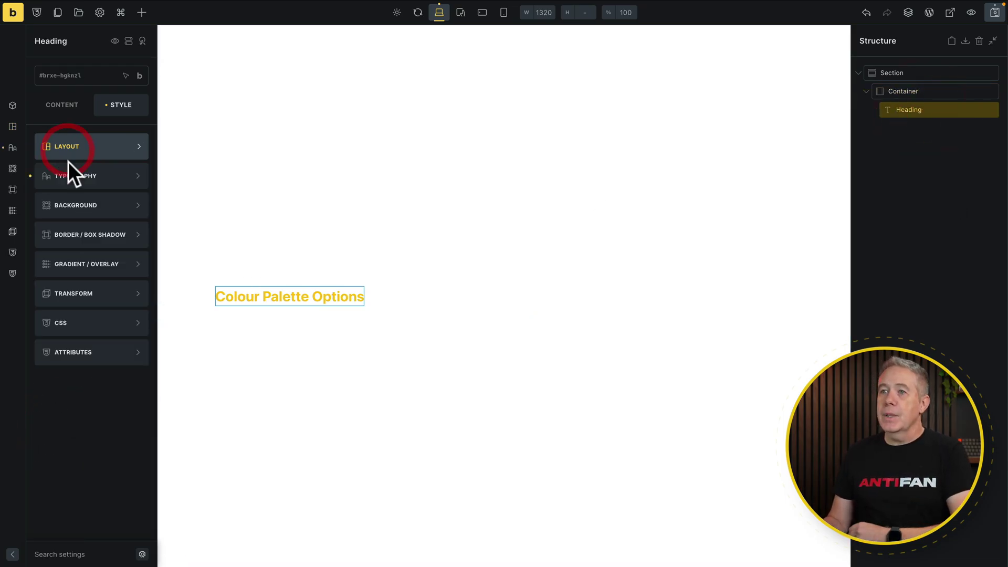
click(71, 171)
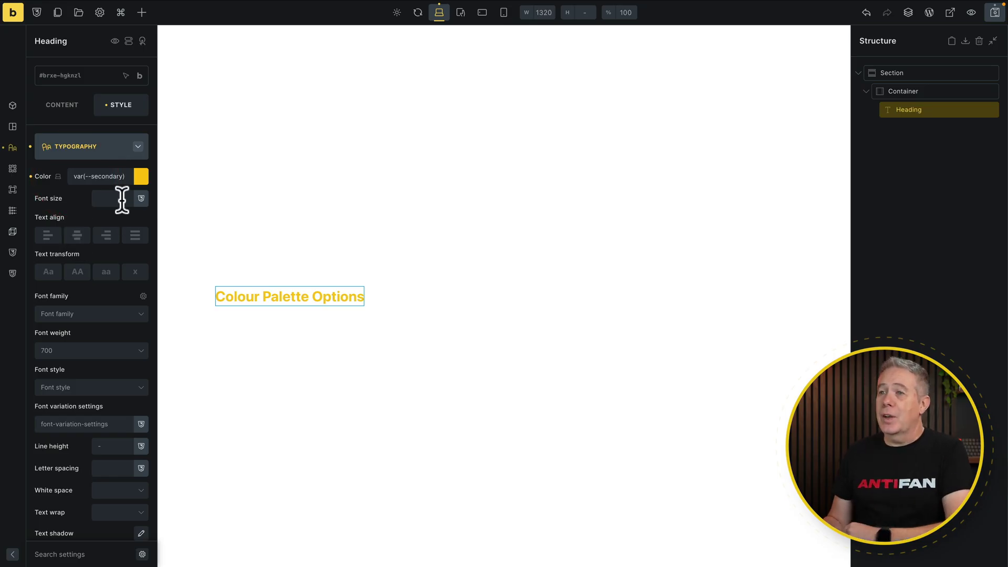
click(141, 198)
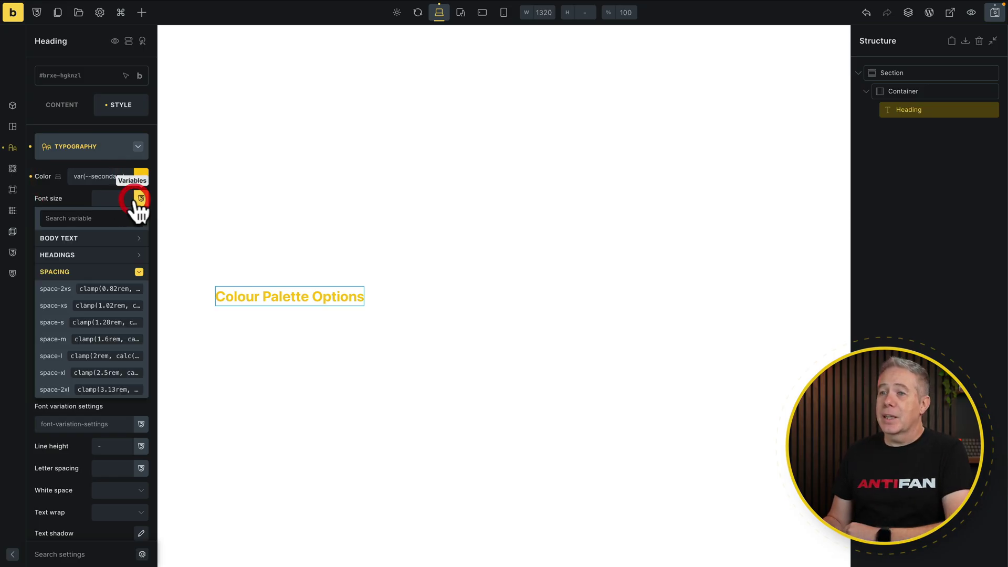
click(99, 255)
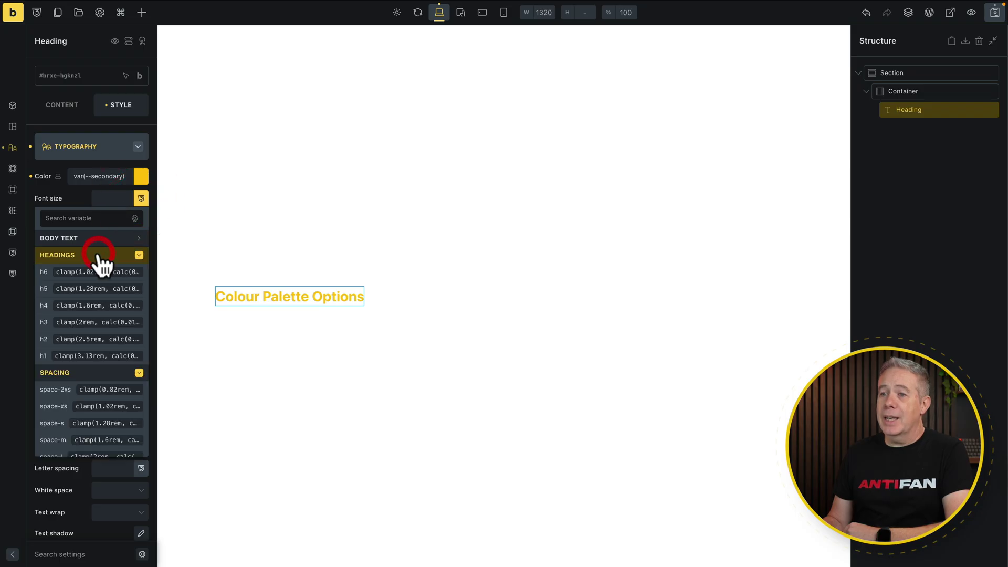
click(68, 358)
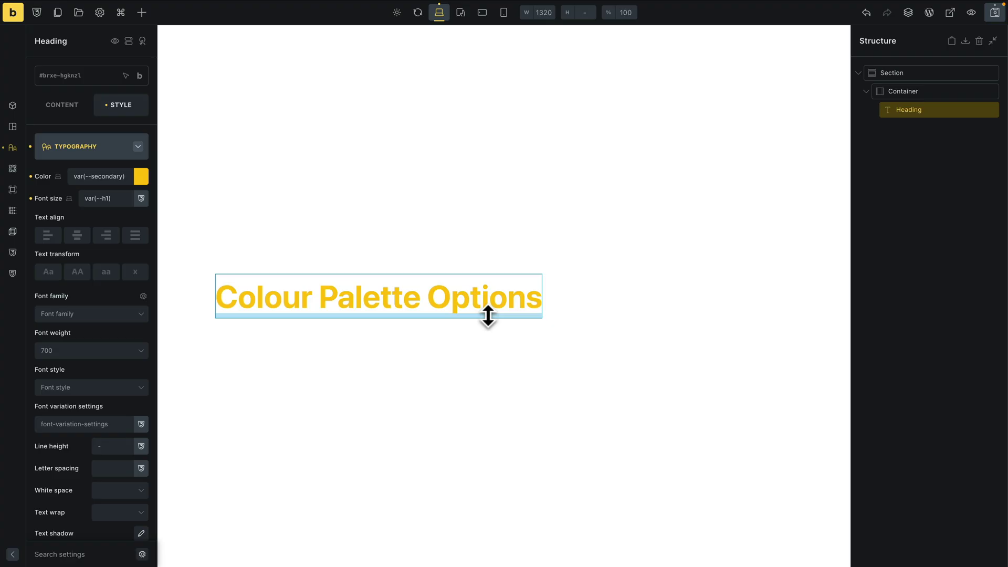
Step: Open the Style Manager's Framework section for importing classes and variables from CSS code
click(37, 12)
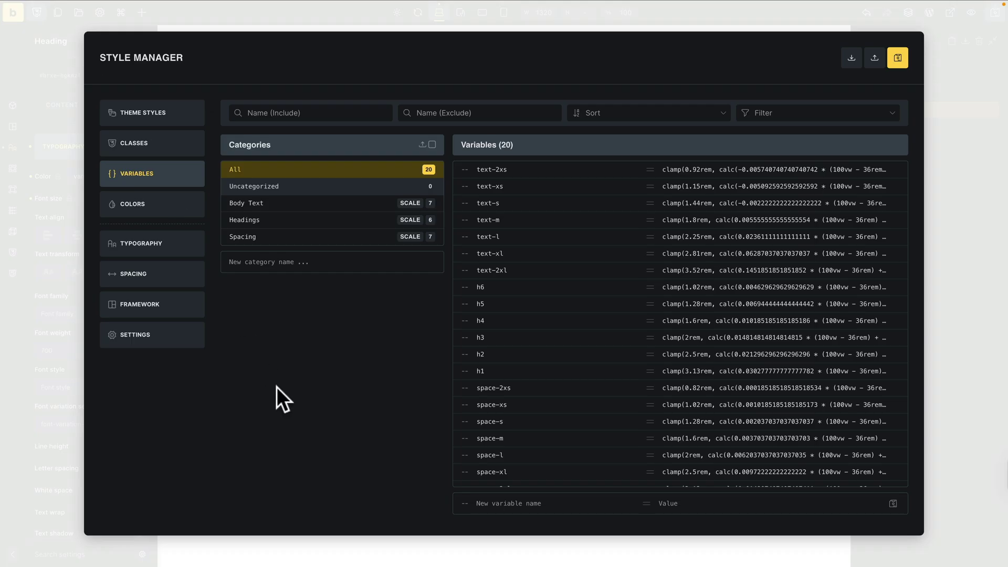
click(164, 310)
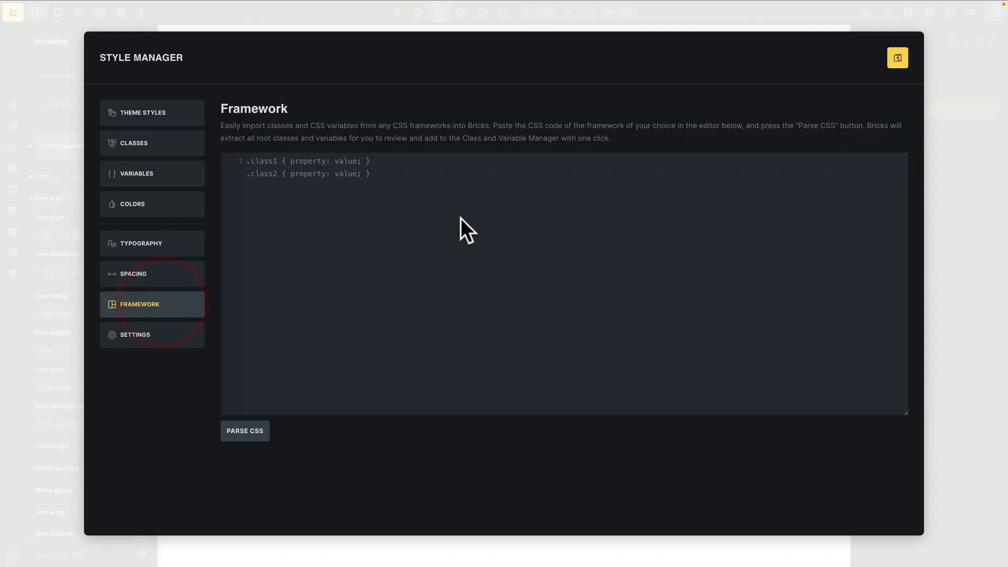